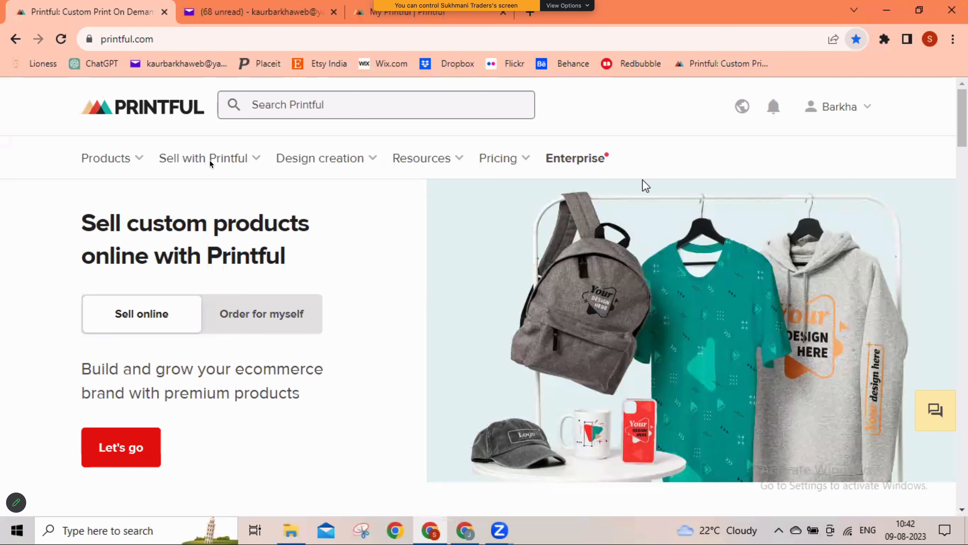
Open the Mockup Generator from the homepage and start creating mockups.
{"action": "left_click", "coordinate": [645, 186]}
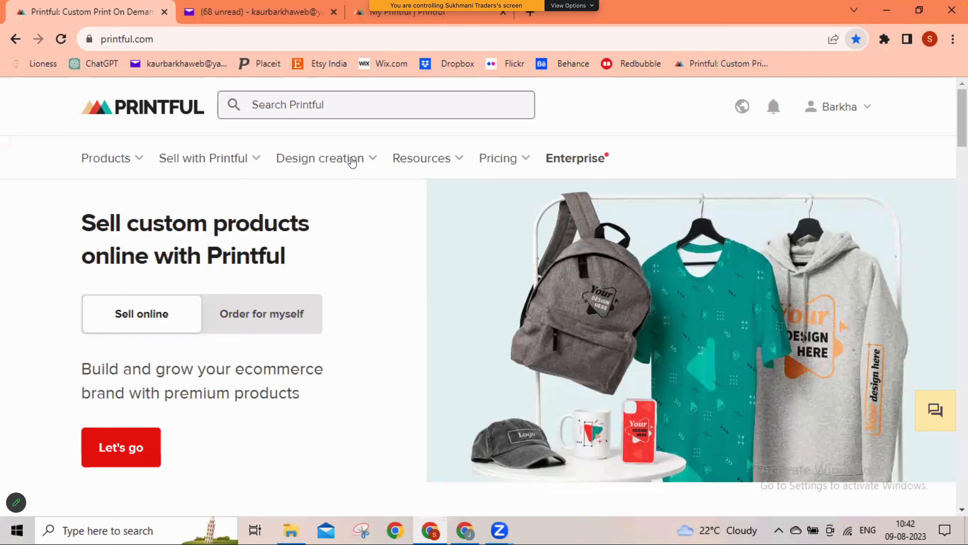
{"action": "left_click", "coordinate": [352, 162]}
{"action": "left_click", "coordinate": [320, 163]}
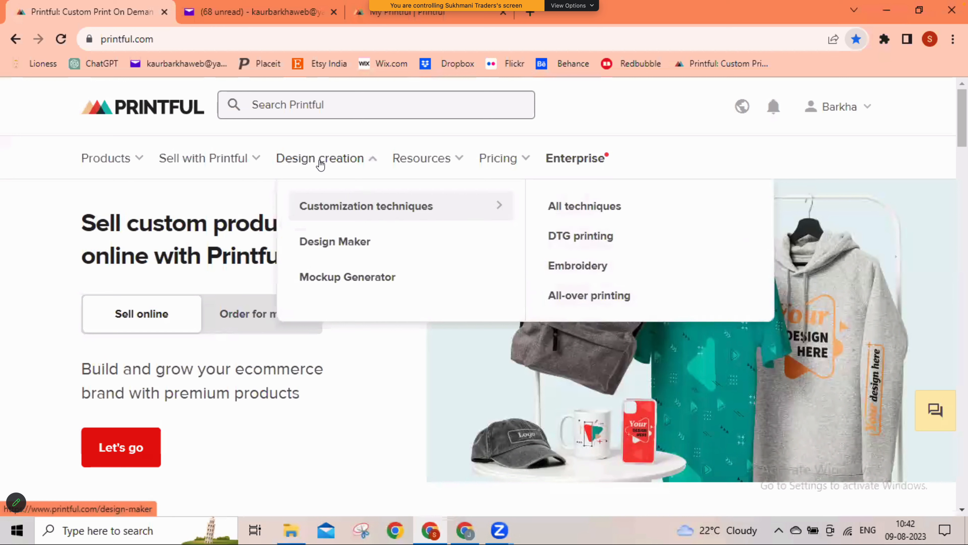
{"action": "left_click", "coordinate": [326, 280]}
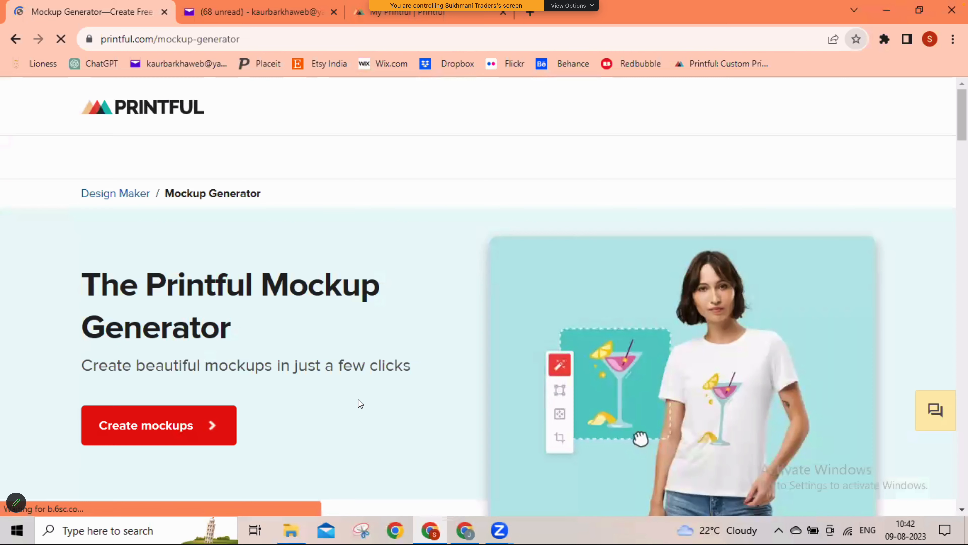
{"action": "left_click", "coordinate": [194, 426]}
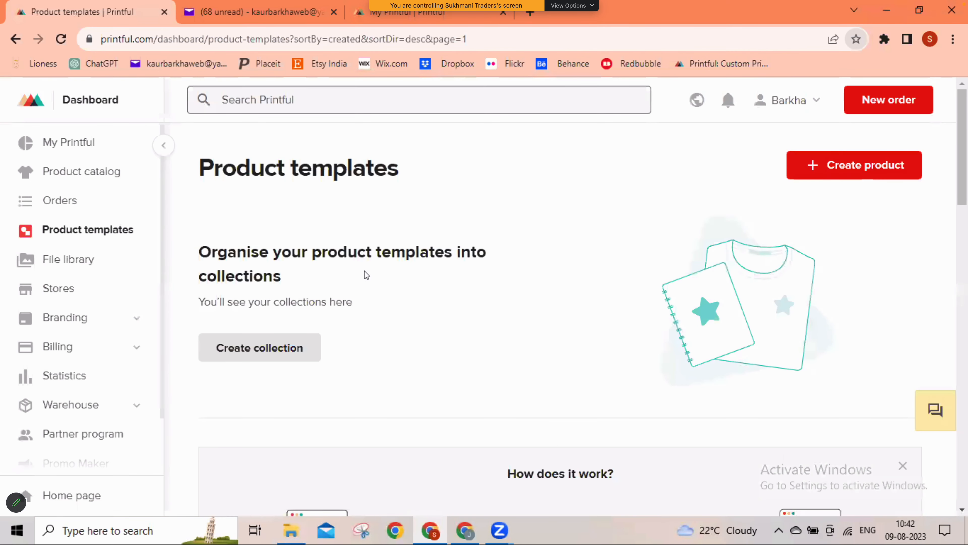
Look over the Product templates page and return to the Printful homepage.
{"action": "scroll", "coordinate": [364, 275], "scroll_direction": "down", "scroll_amount": 5}
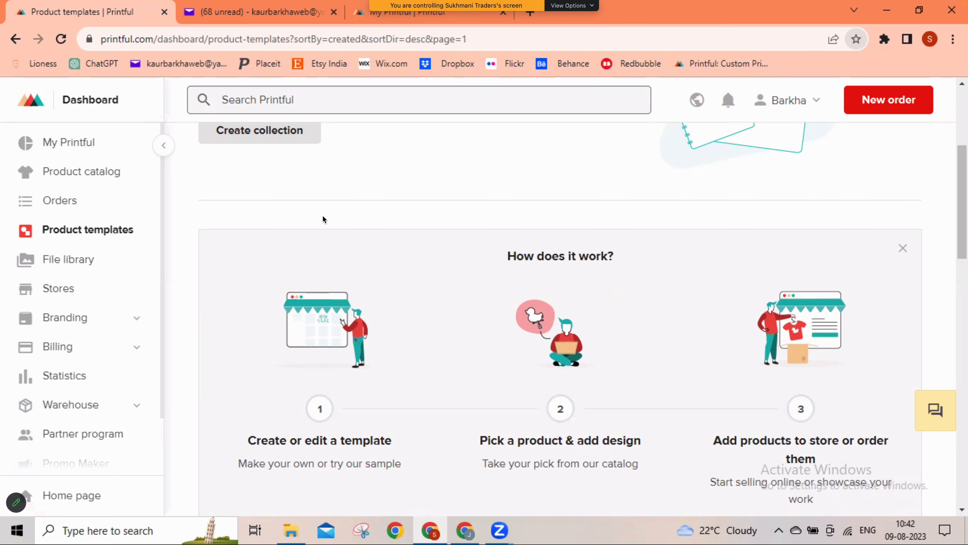
{"action": "scroll", "coordinate": [323, 220], "scroll_direction": "up", "scroll_amount": 5}
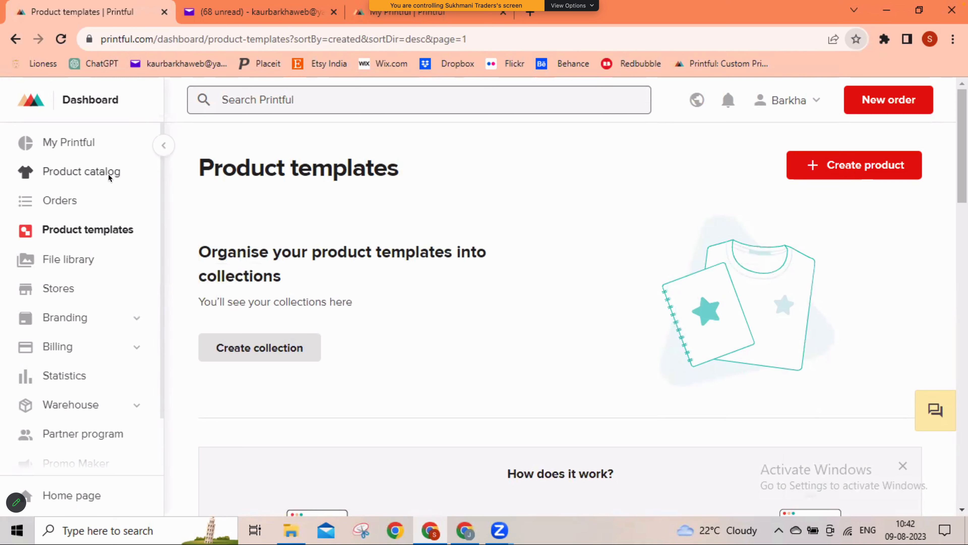
{"action": "left_click", "coordinate": [789, 100]}
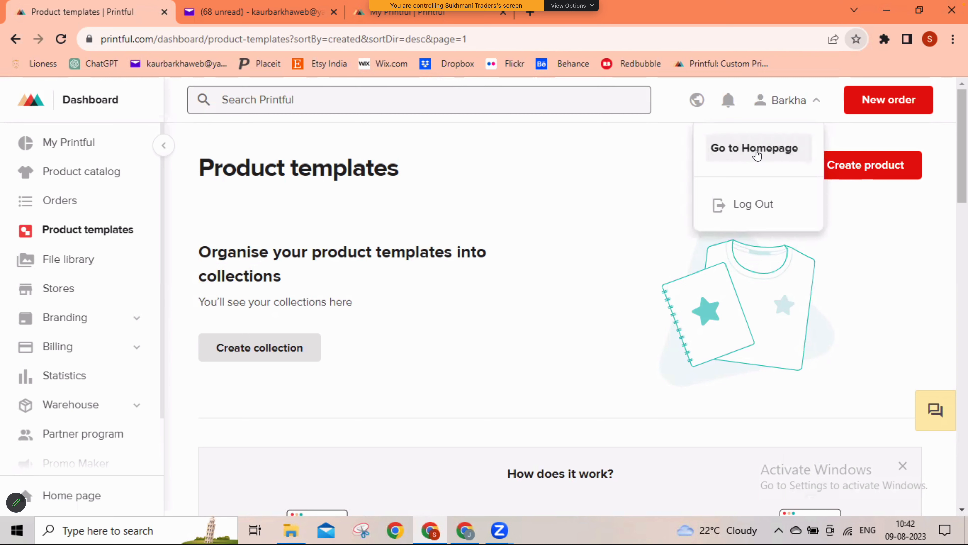
{"action": "left_click", "coordinate": [757, 153]}
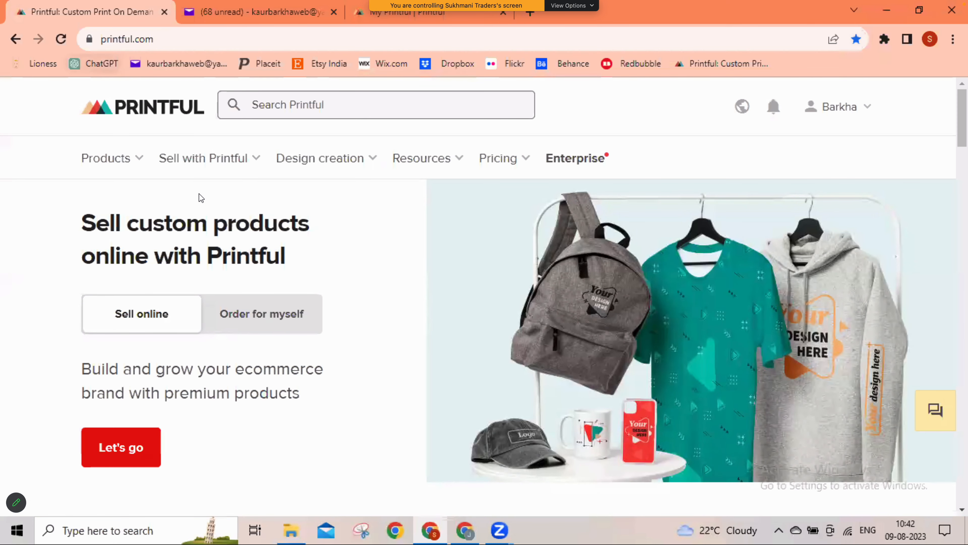
Search the product range for "all over print tshirt".
{"action": "mouse_move", "coordinate": [127, 167]}
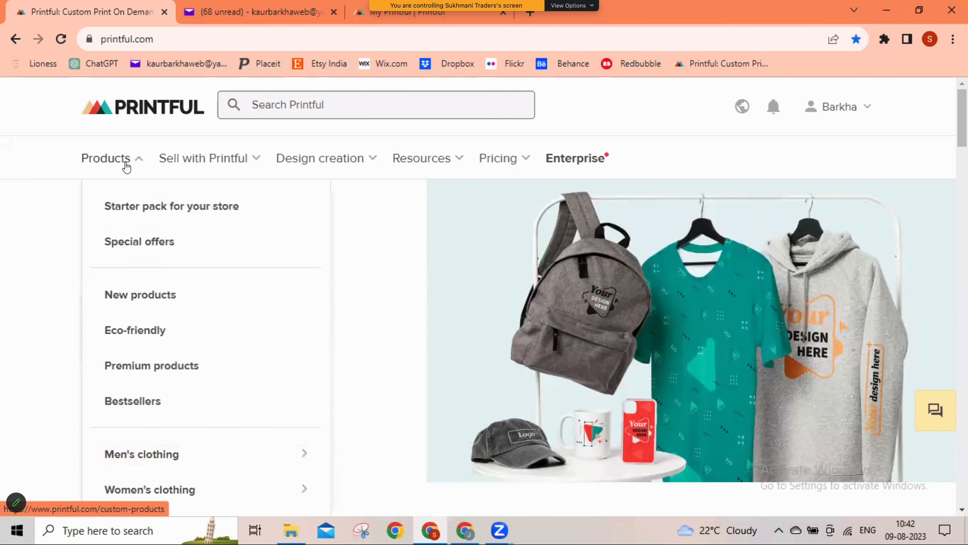
{"action": "left_click", "coordinate": [288, 102]}
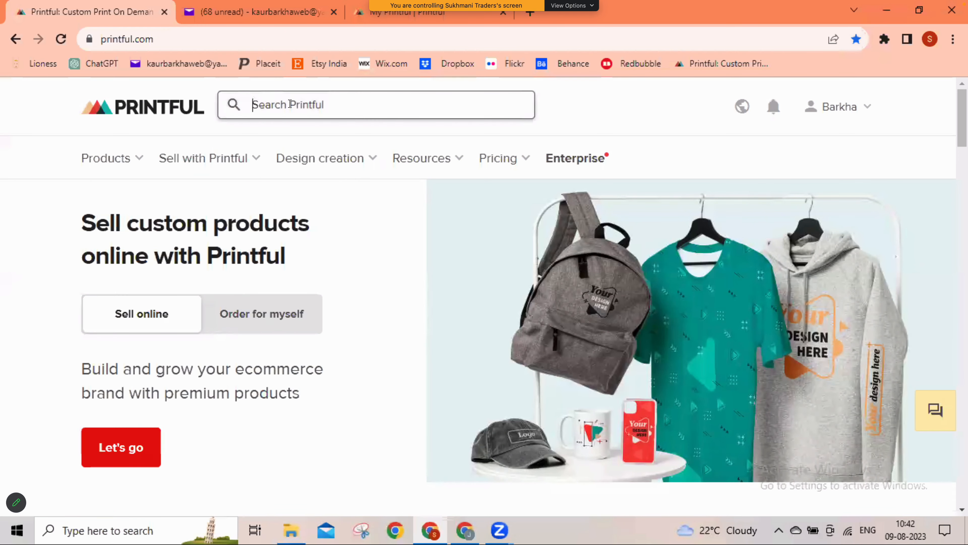
{"action": "type", "text": "tshirt"}
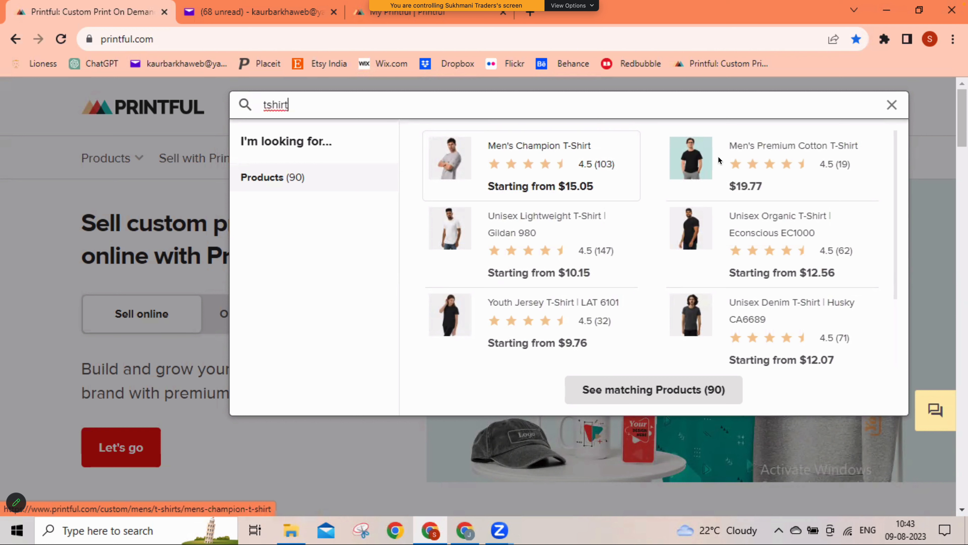
{"action": "left_click_drag", "start_coordinate": [291, 103], "coordinate": [255, 102]}
{"action": "type", "text": "all over tshirt"}
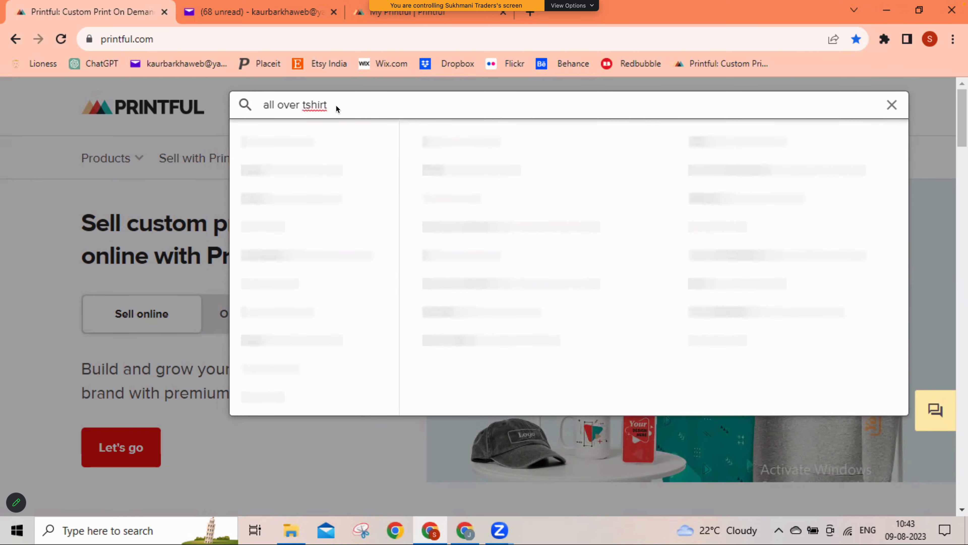
{"action": "left_click", "coordinate": [303, 104]}
{"action": "type", "text": "print"}
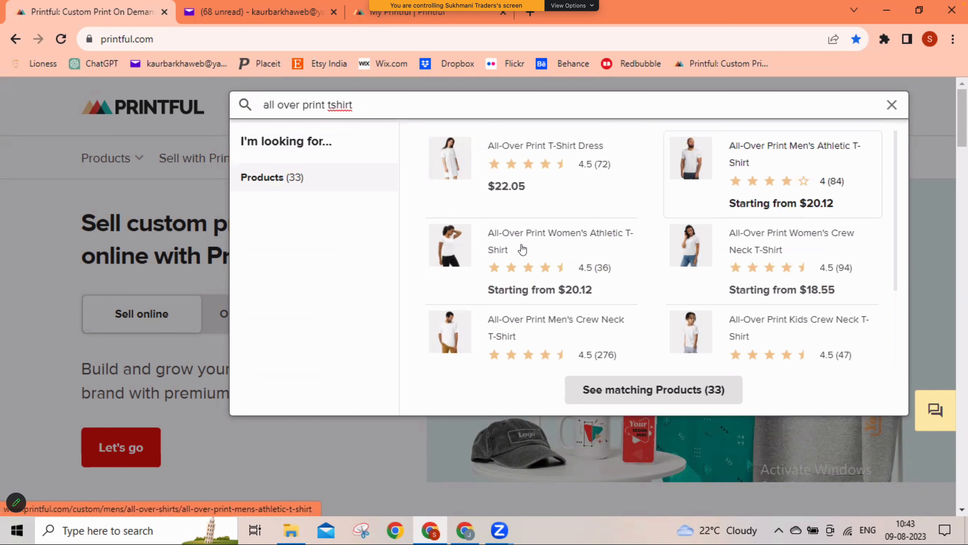
Open the All-Over Print Women's Athletic T-Shirt product and view its plain white front photo.
{"action": "left_click", "coordinate": [551, 248]}
{"action": "left_click", "coordinate": [550, 248]}
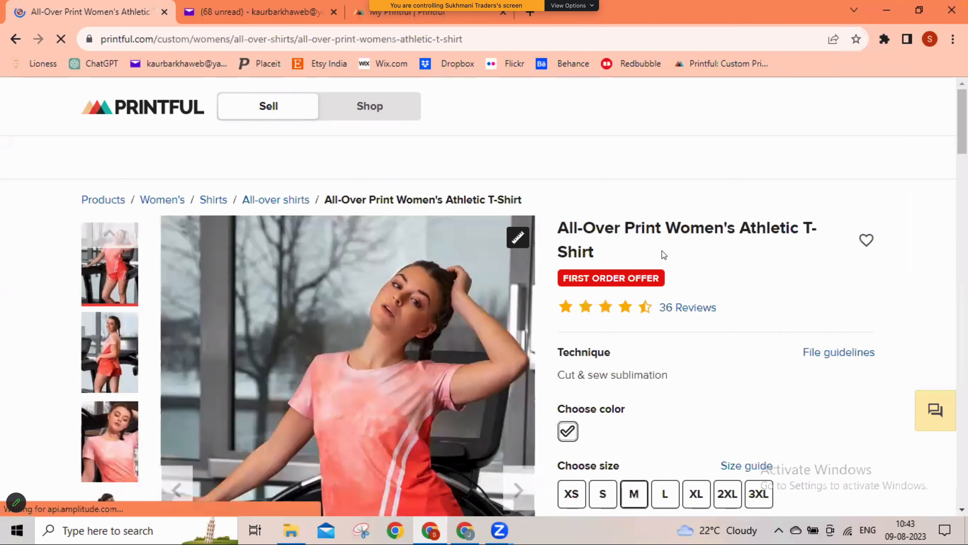
{"action": "scroll", "coordinate": [662, 251], "scroll_direction": "down", "scroll_amount": 2}
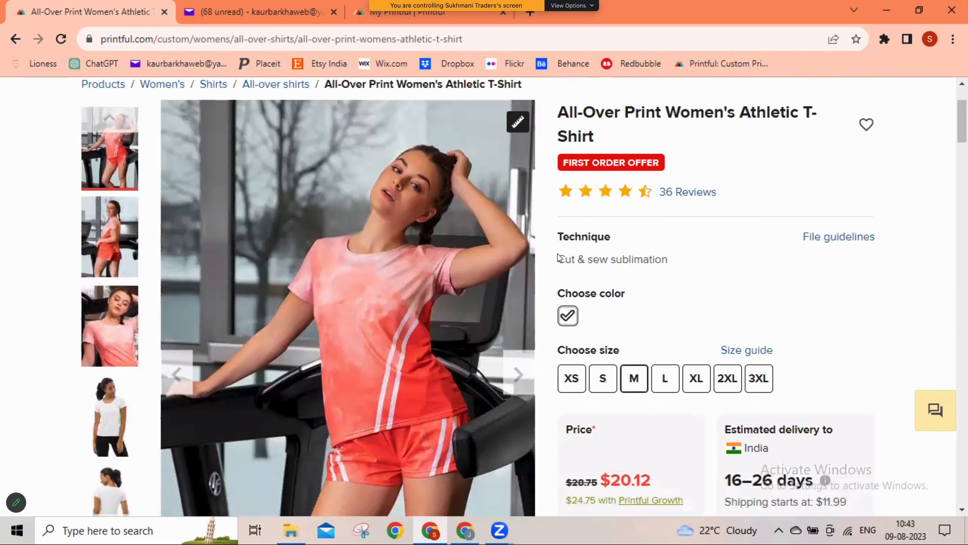
{"action": "scroll", "coordinate": [558, 257], "scroll_direction": "down", "scroll_amount": 1}
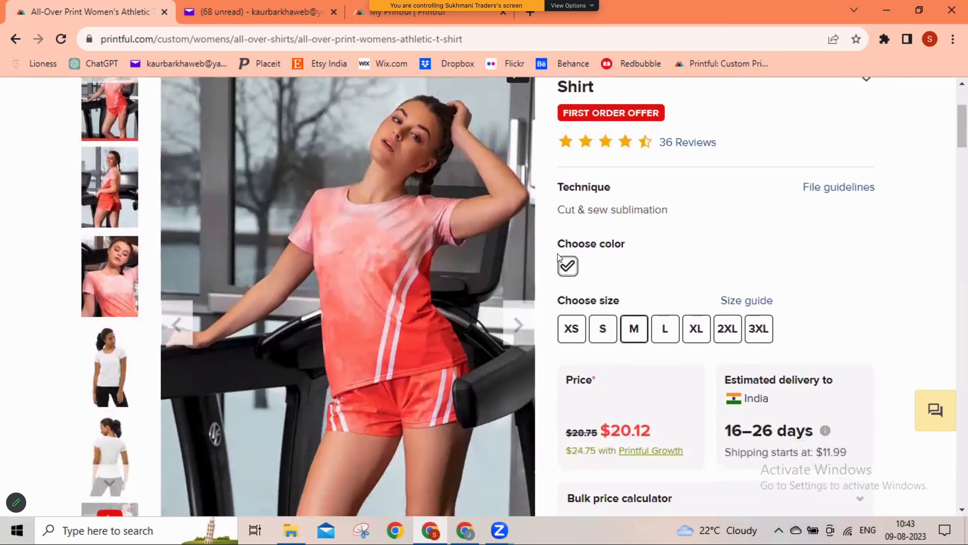
{"action": "left_click", "coordinate": [111, 364]}
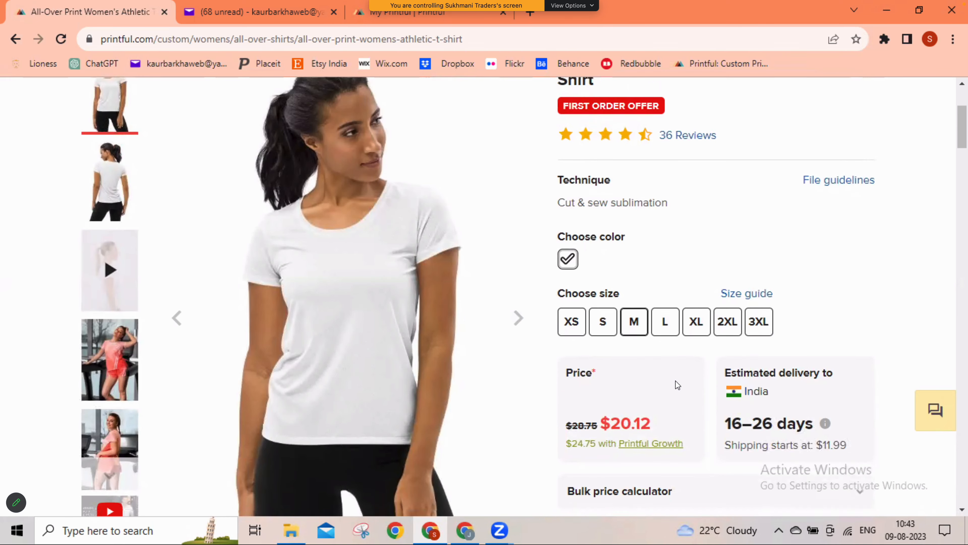
Start a product template for the women's athletic T-shirt and dismiss the tip about changing the title.
{"action": "scroll", "coordinate": [675, 381], "scroll_direction": "down", "scroll_amount": 3}
{"action": "scroll", "coordinate": [676, 380], "scroll_direction": "down", "scroll_amount": 3}
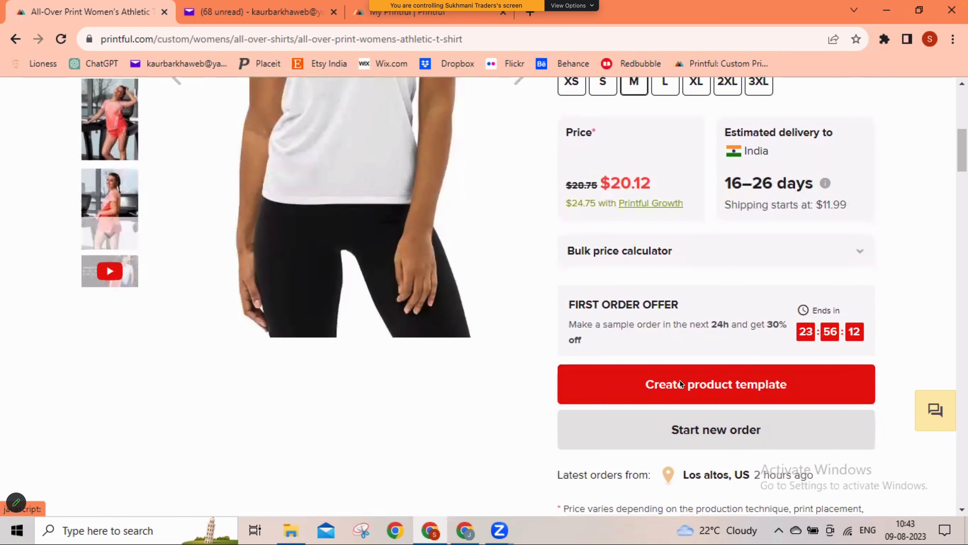
{"action": "left_click", "coordinate": [679, 386]}
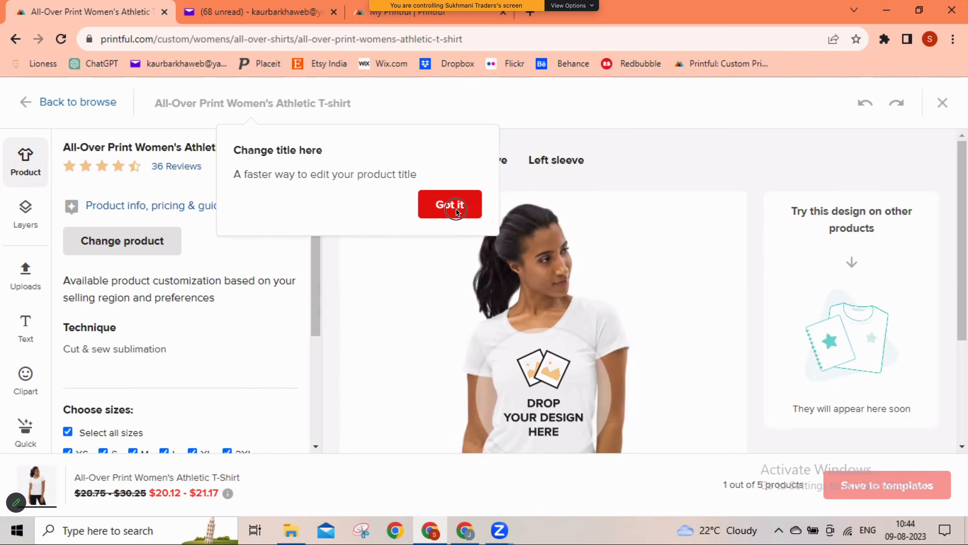
{"action": "left_click", "coordinate": [457, 213]}
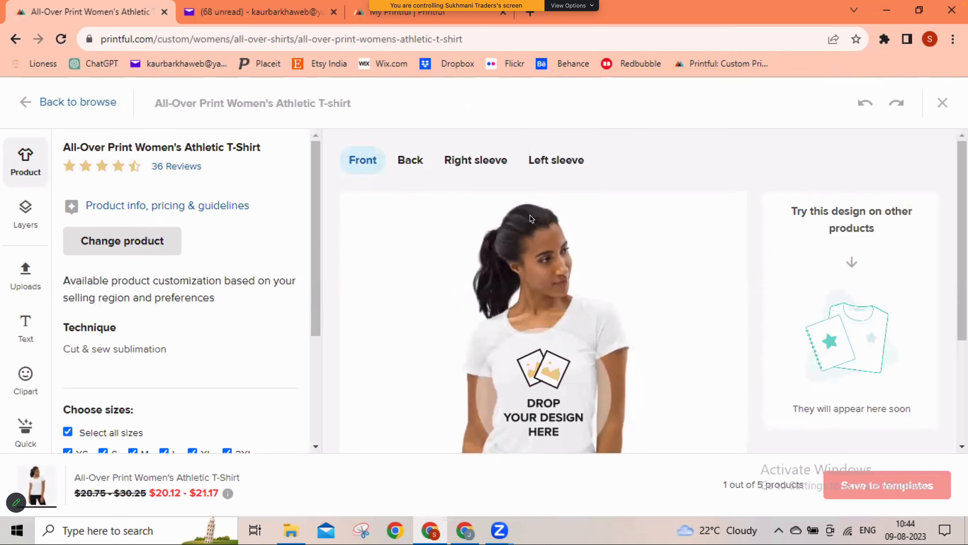
Accept the image upload conditions and upload the sleeping cat with planets design from the Prints folder to the store's file library.
{"action": "left_click", "coordinate": [27, 272]}
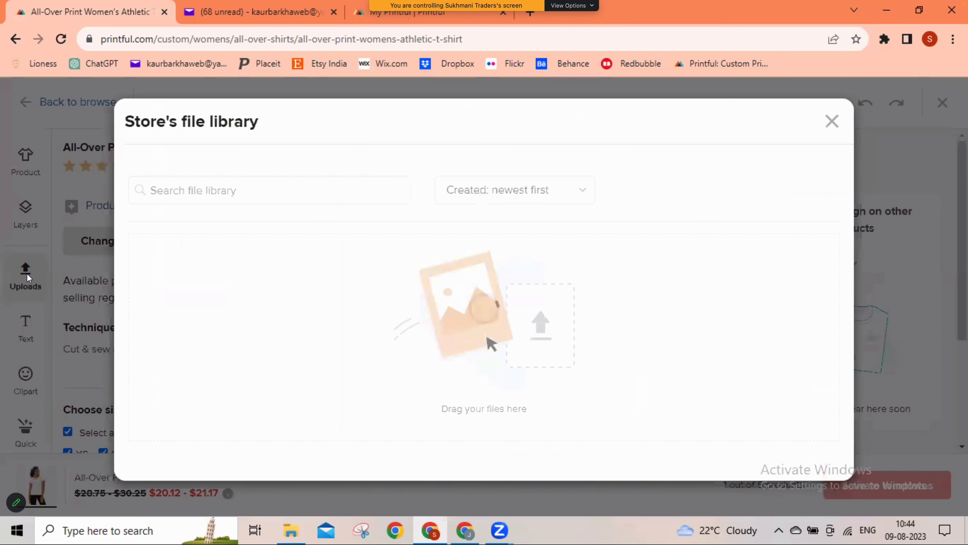
{"action": "left_click", "coordinate": [247, 374]}
{"action": "left_click", "coordinate": [290, 441]}
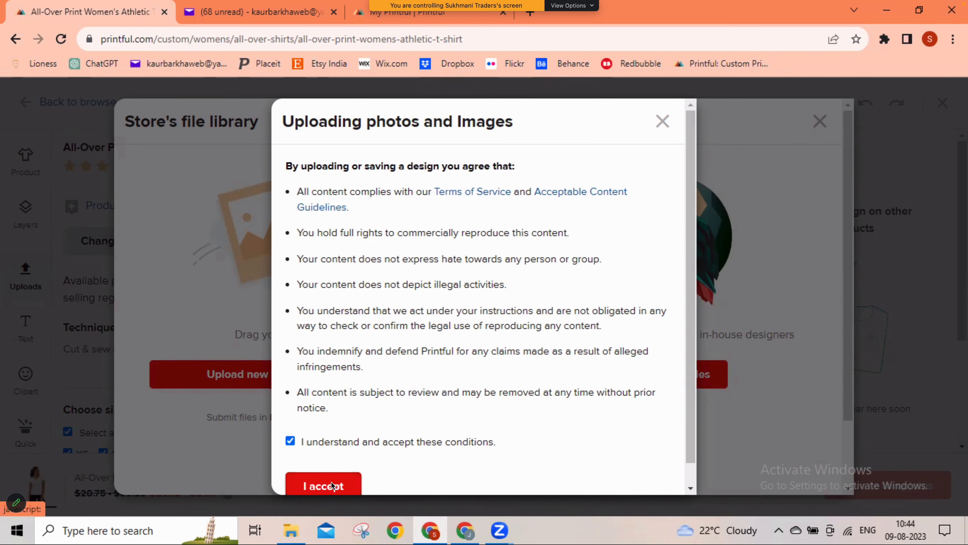
{"action": "left_click", "coordinate": [332, 486]}
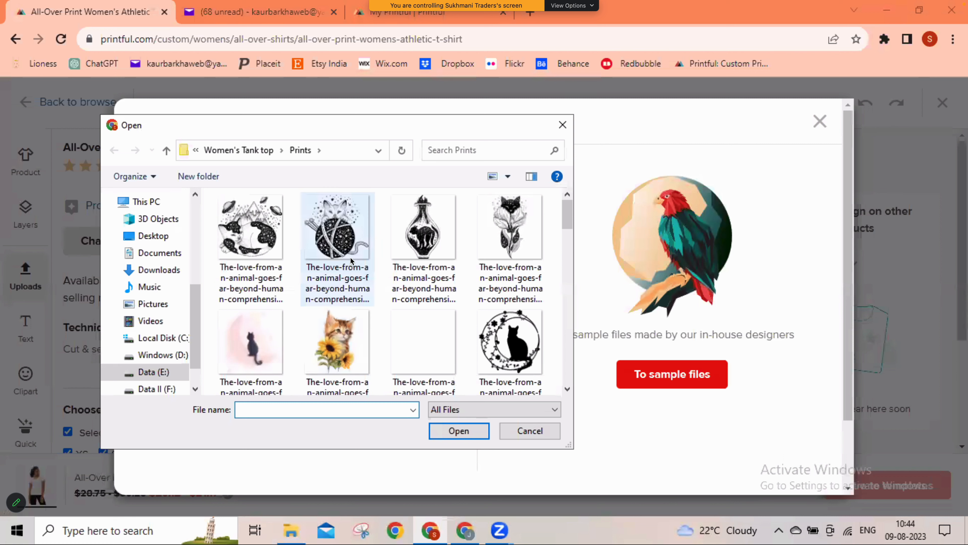
{"action": "left_click", "coordinate": [261, 238]}
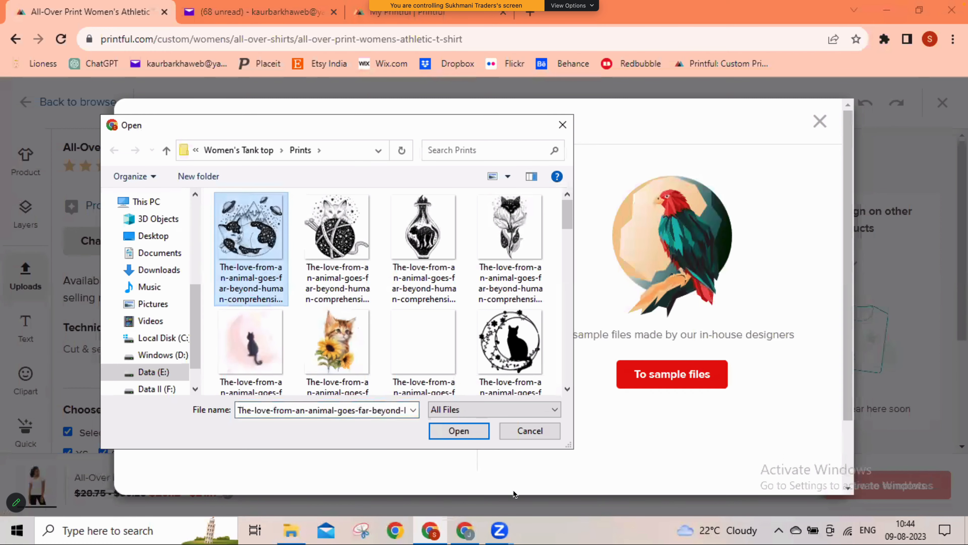
{"action": "left_click", "coordinate": [459, 431]}
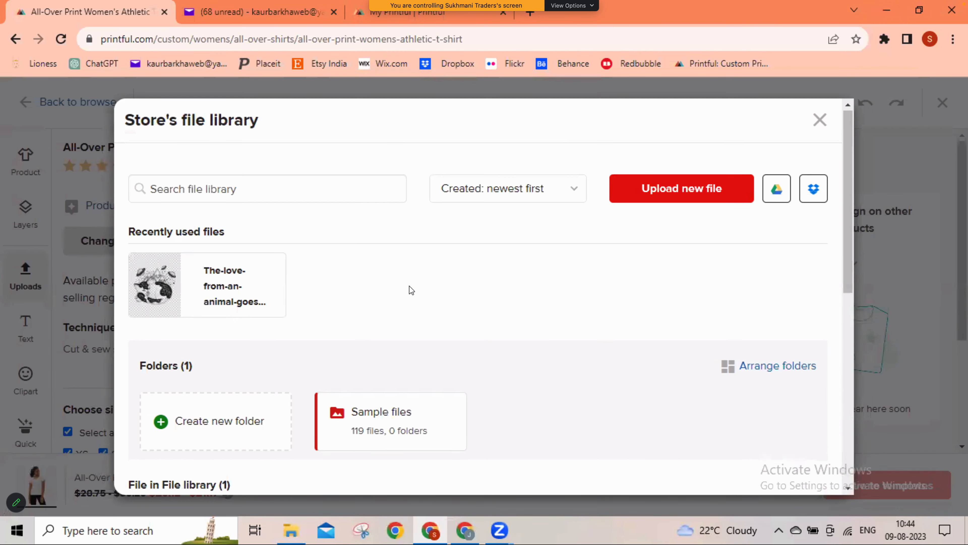
Apply The-love-from-an-animal-goes-far-beyond-human-comprehension---3.png from the file library to the shirt's front.
{"action": "scroll", "coordinate": [409, 287], "scroll_direction": "down", "scroll_amount": 3}
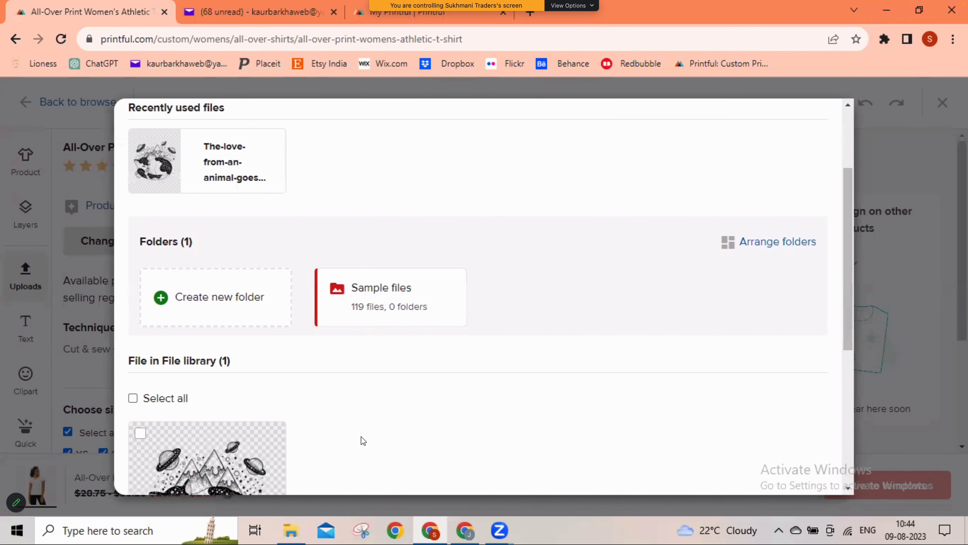
{"action": "scroll", "coordinate": [361, 436], "scroll_direction": "down", "scroll_amount": 3}
{"action": "mouse_move", "coordinate": [206, 349]}
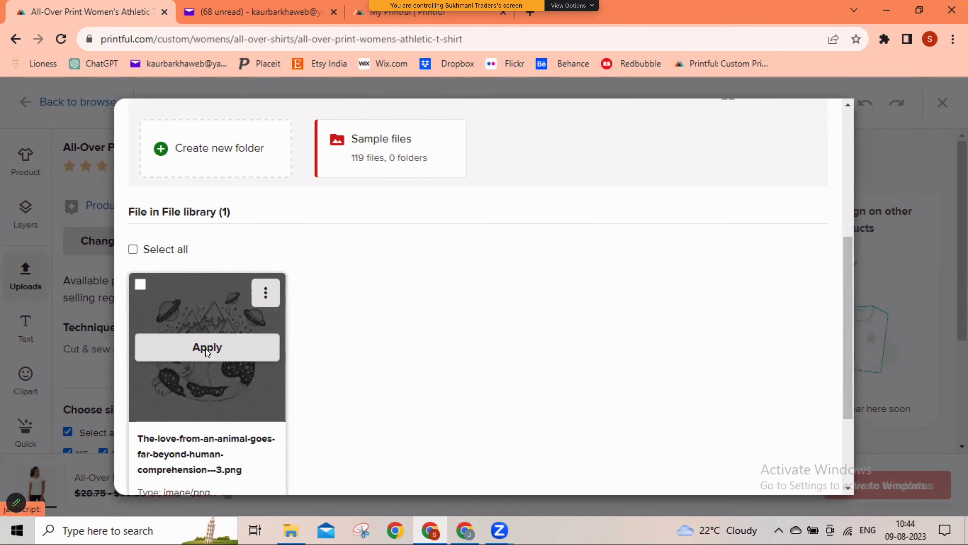
{"action": "left_click", "coordinate": [205, 348]}
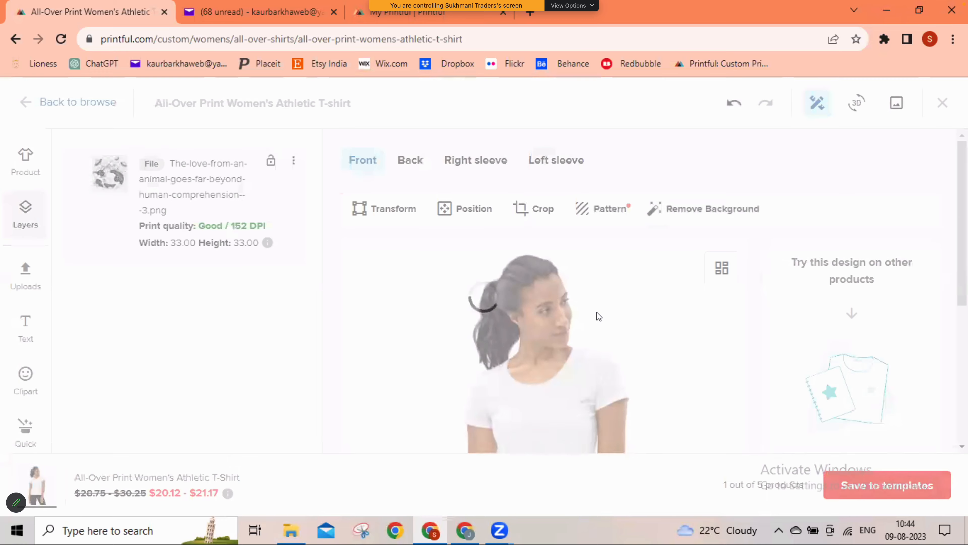
Shrink the cat design on the shirt's front to about 8.76 by 8.75 and move it to the middle of the chest.
{"action": "scroll", "coordinate": [597, 311], "scroll_direction": "down", "scroll_amount": 5}
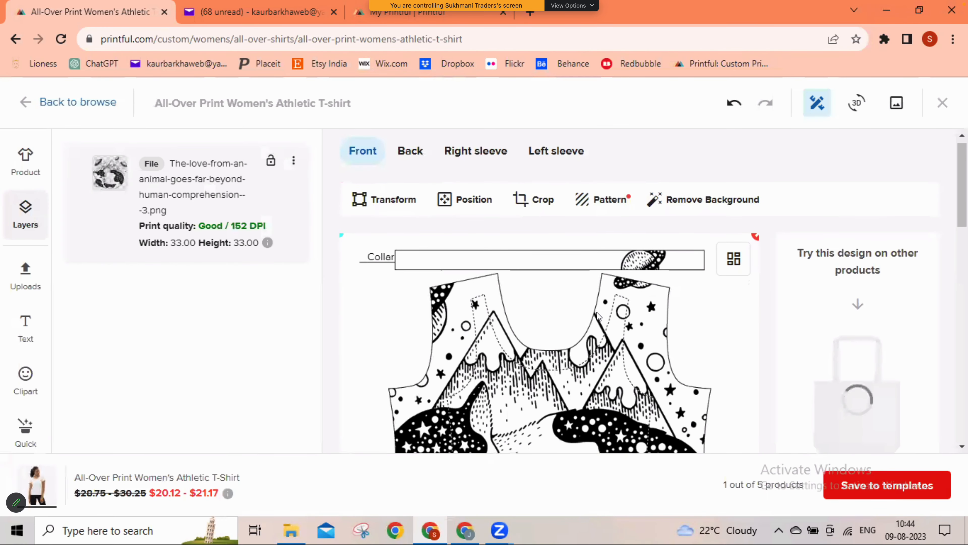
{"action": "scroll", "coordinate": [596, 314], "scroll_direction": "down", "scroll_amount": 4}
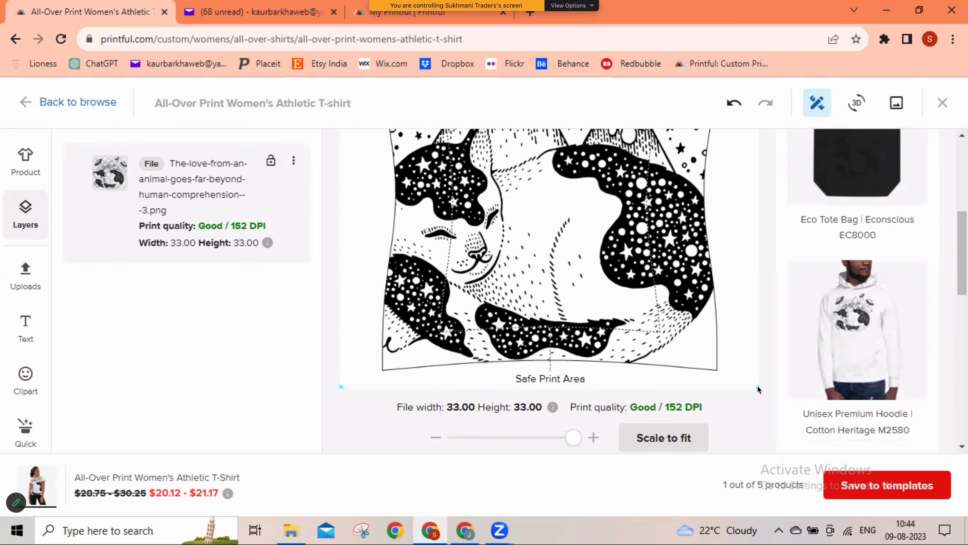
{"action": "left_click_drag", "start_coordinate": [758, 386], "coordinate": [652, 293]}
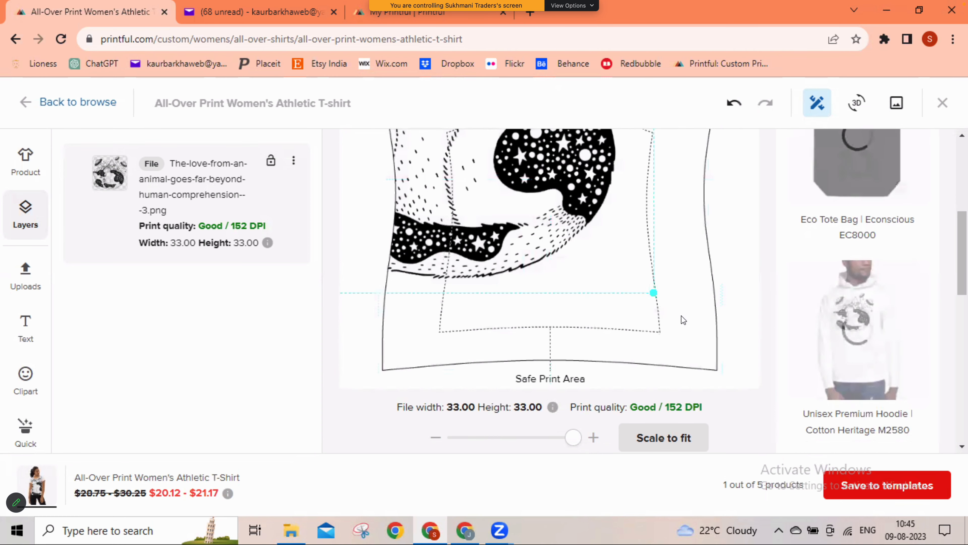
{"action": "scroll", "coordinate": [682, 318], "scroll_direction": "up", "scroll_amount": 2}
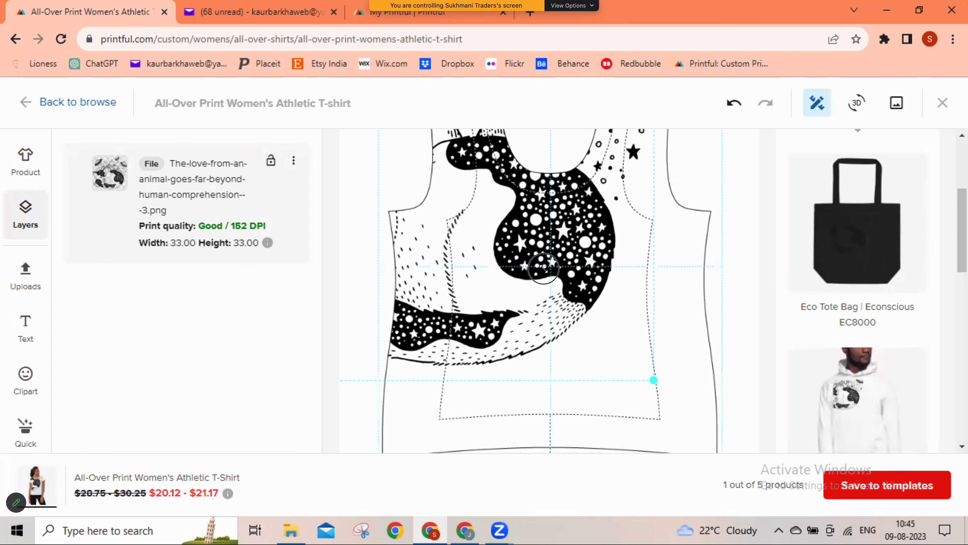
{"action": "left_click_drag", "start_coordinate": [653, 380], "coordinate": [542, 268]}
{"action": "left_click_drag", "start_coordinate": [472, 194], "coordinate": [578, 343]}
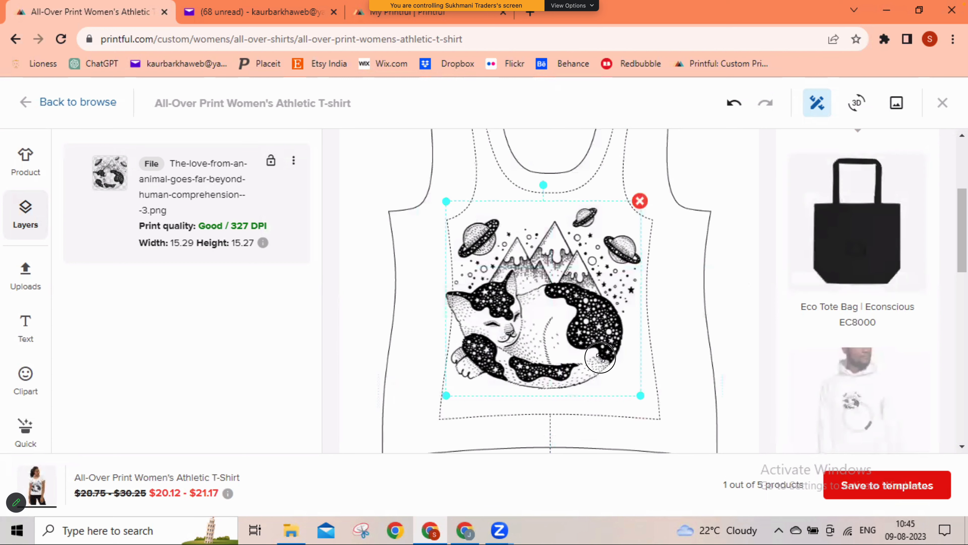
{"action": "left_click_drag", "start_coordinate": [639, 396], "coordinate": [599, 354]}
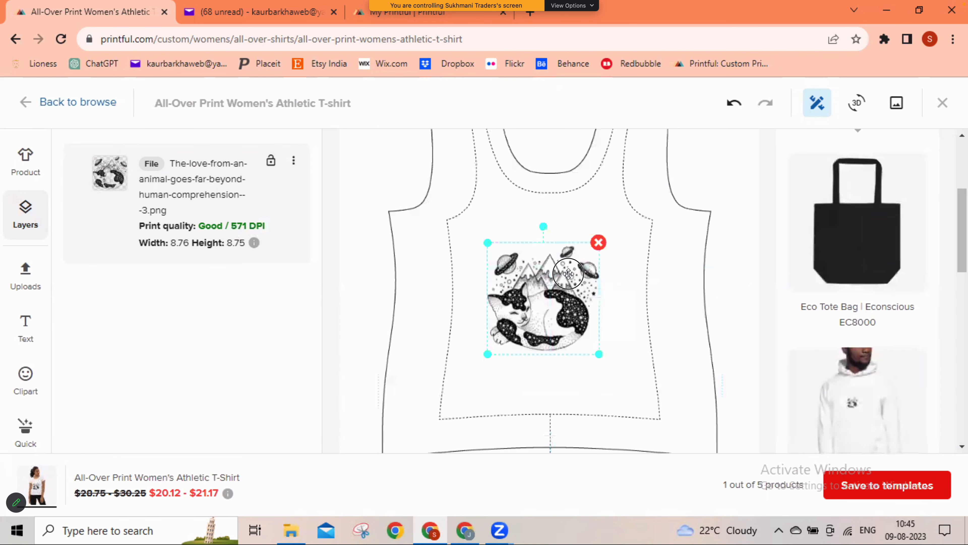
{"action": "left_click_drag", "start_coordinate": [560, 302], "coordinate": [570, 268]}
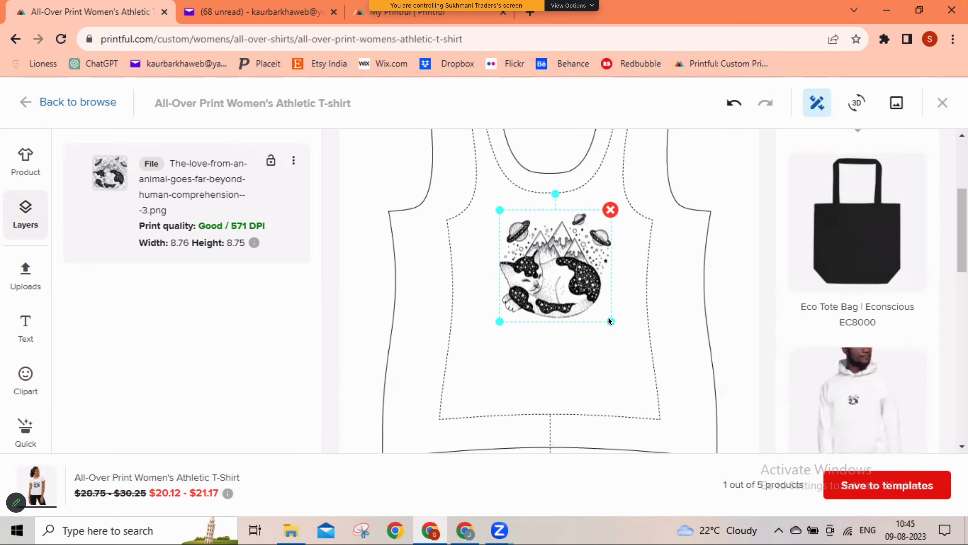
Enlarge the cat design on the shirt's front to about 11.94 by 11.93 and select white as the stitch color.
{"action": "left_click_drag", "start_coordinate": [610, 322], "coordinate": [632, 342]}
{"action": "left_click", "coordinate": [680, 345]}
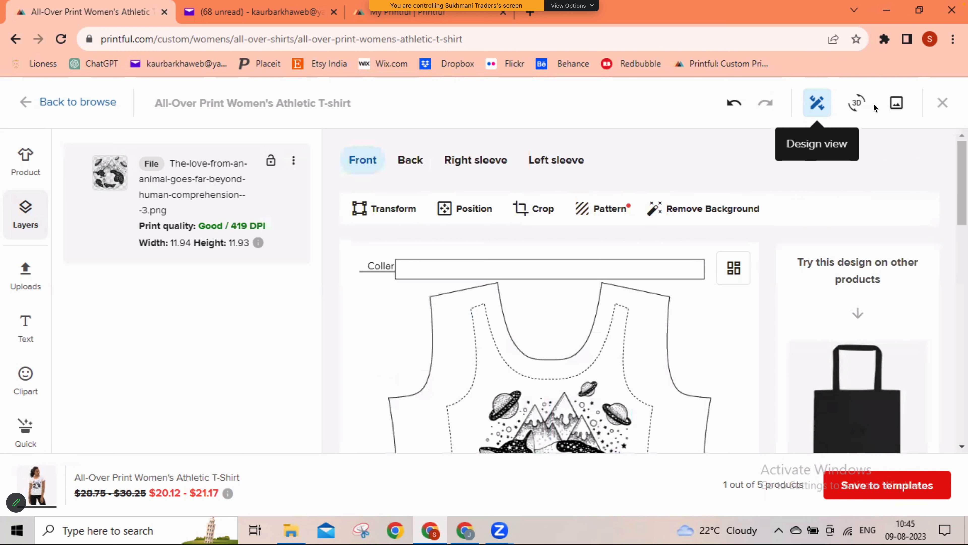
{"action": "left_click", "coordinate": [897, 107]}
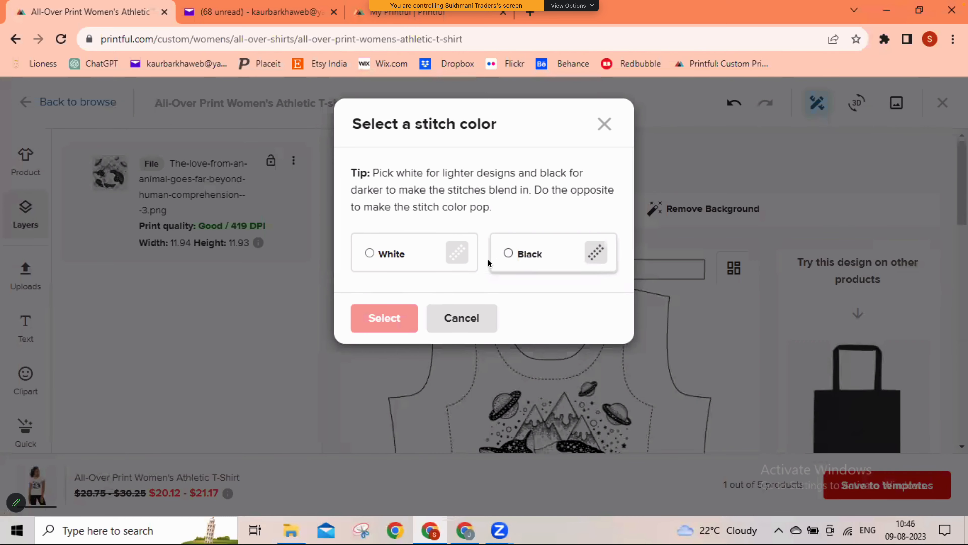
{"action": "left_click", "coordinate": [389, 264]}
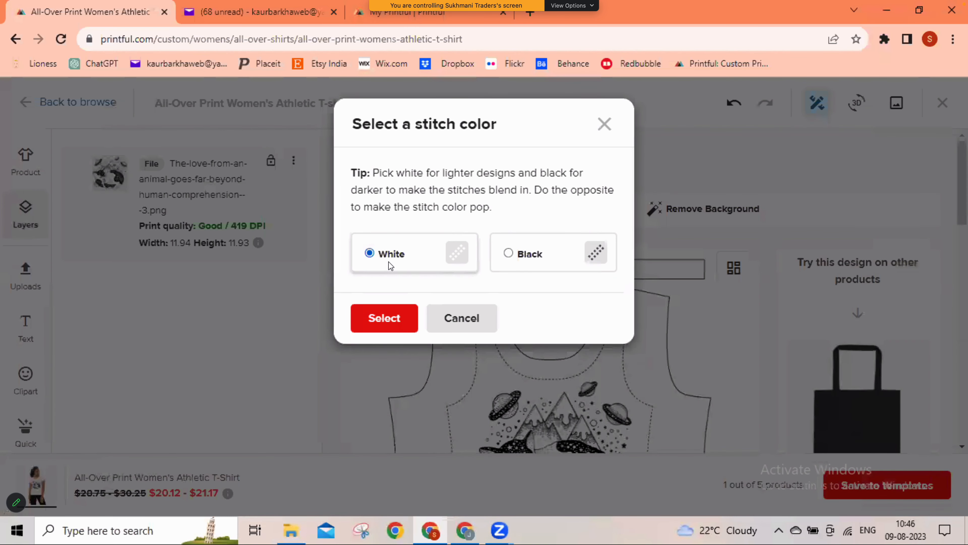
{"action": "left_click", "coordinate": [375, 328]}
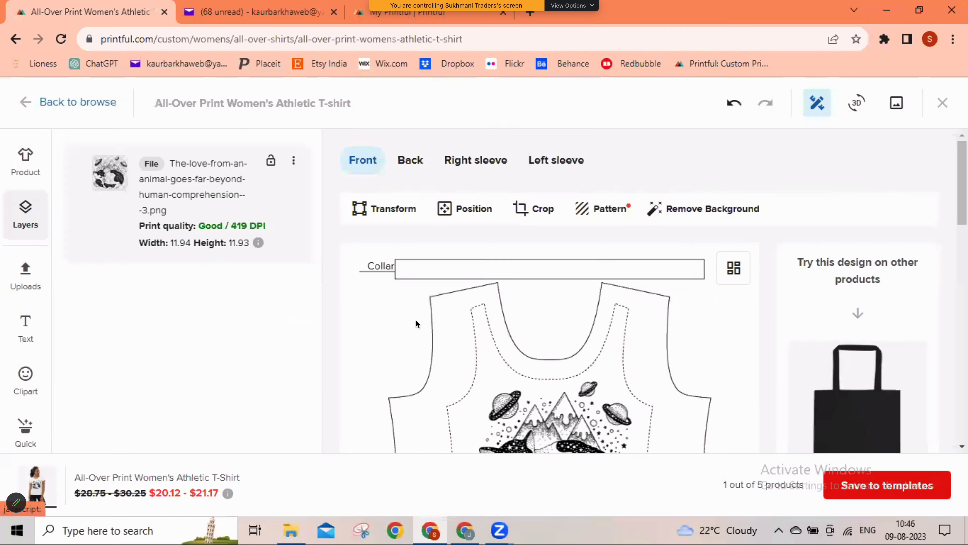
Preview the shirt's mockups, viewing the model photos from the front and the back.
{"action": "left_click", "coordinate": [896, 103]}
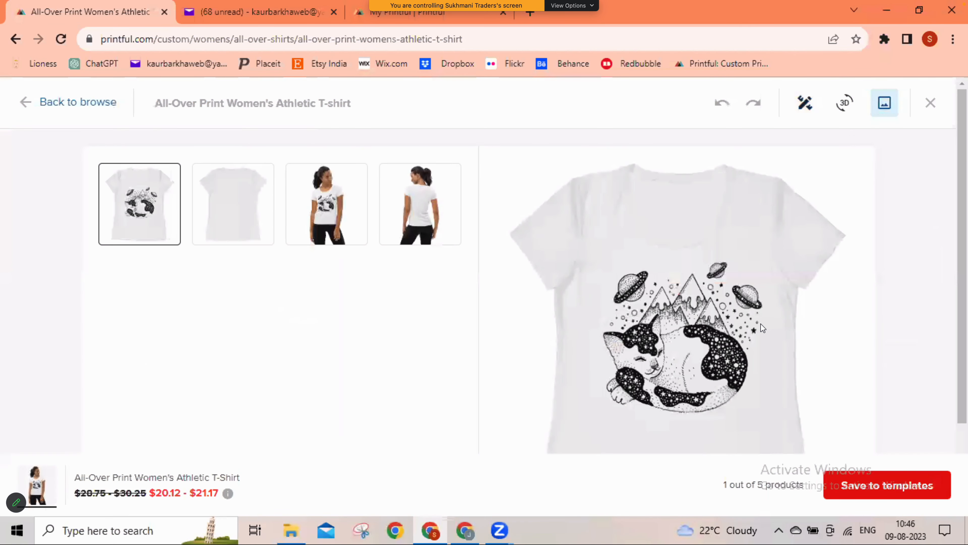
{"action": "left_click", "coordinate": [334, 190]}
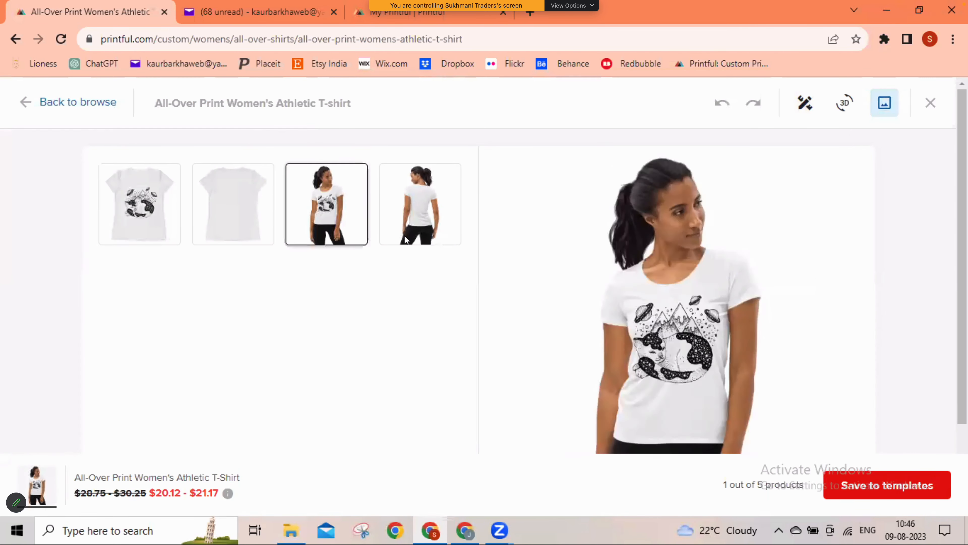
{"action": "left_click", "coordinate": [420, 232]}
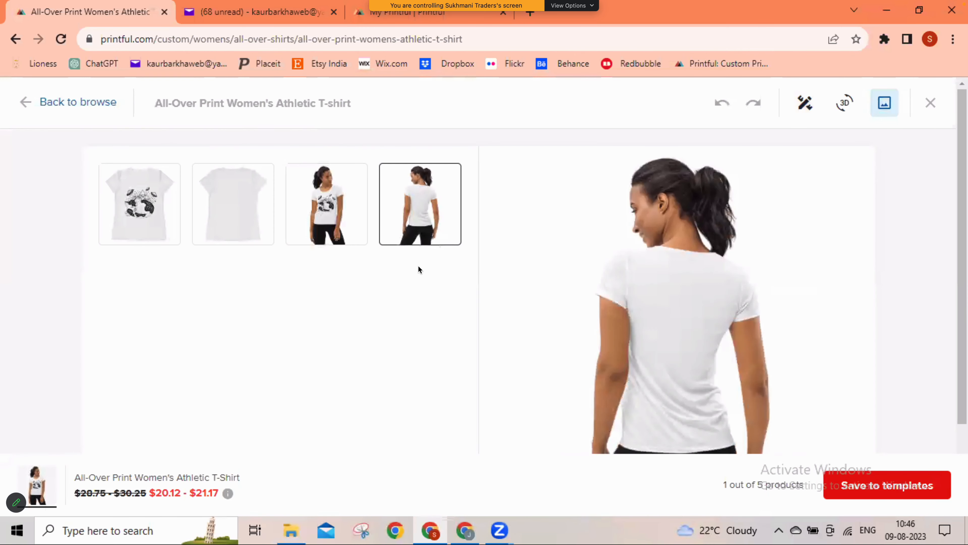
{"action": "left_click", "coordinate": [354, 230]}
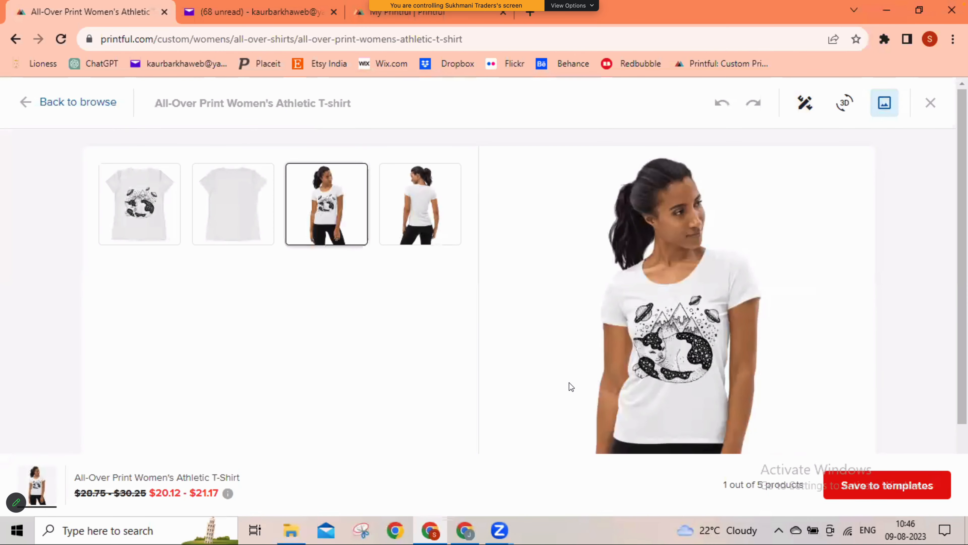
Save the shirt to the product templates without back and sleeve files, and dismiss the sharing tip.
{"action": "left_click", "coordinate": [899, 485]}
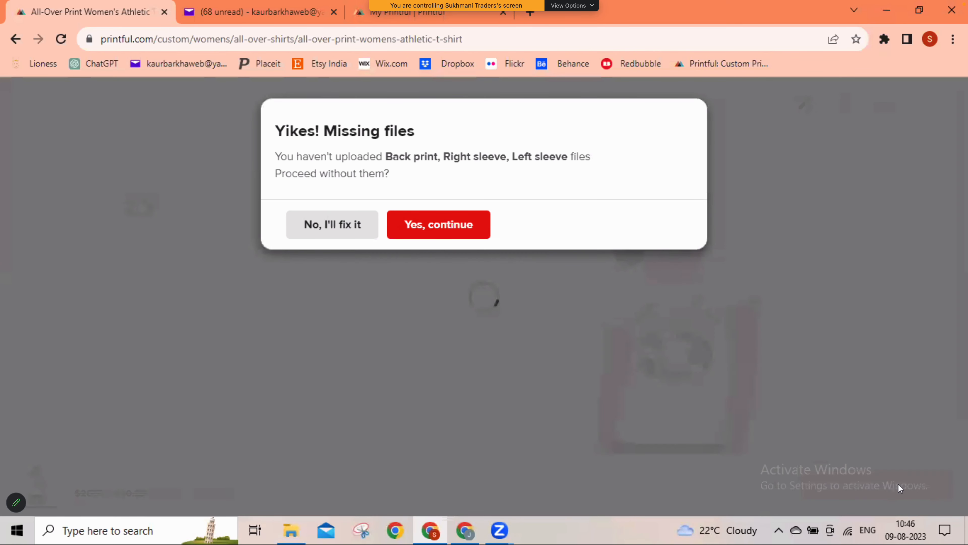
{"action": "left_click", "coordinate": [430, 226]}
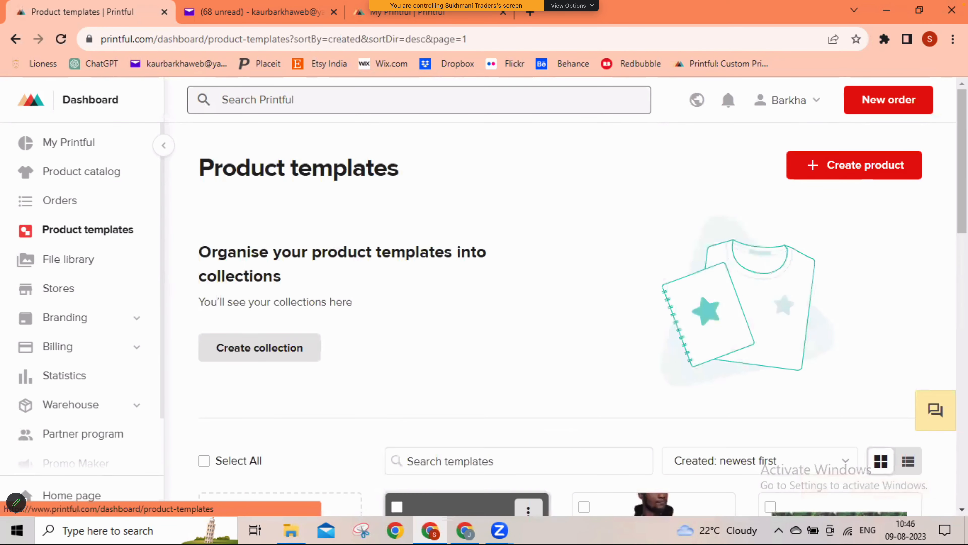
{"action": "scroll", "coordinate": [397, 421], "scroll_direction": "down", "scroll_amount": 3}
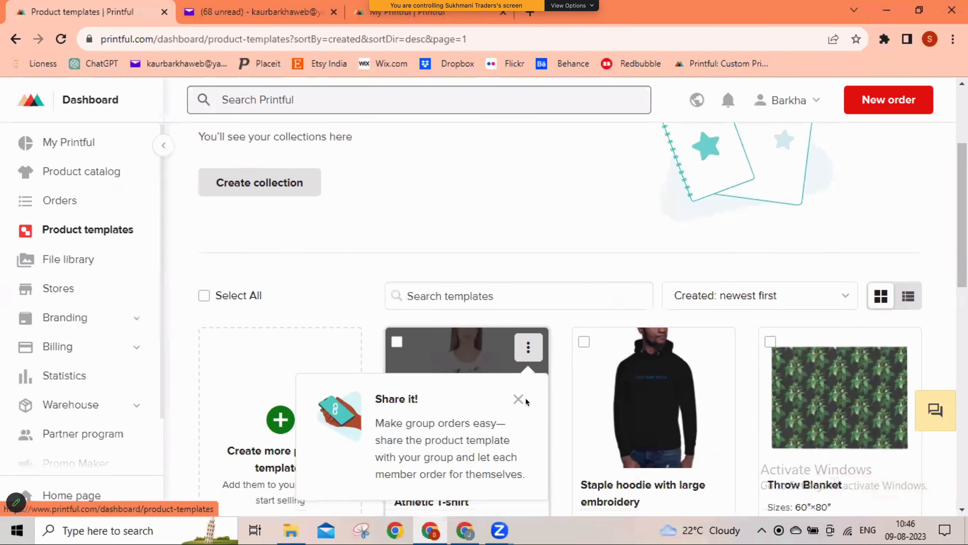
{"action": "left_click", "coordinate": [519, 400]}
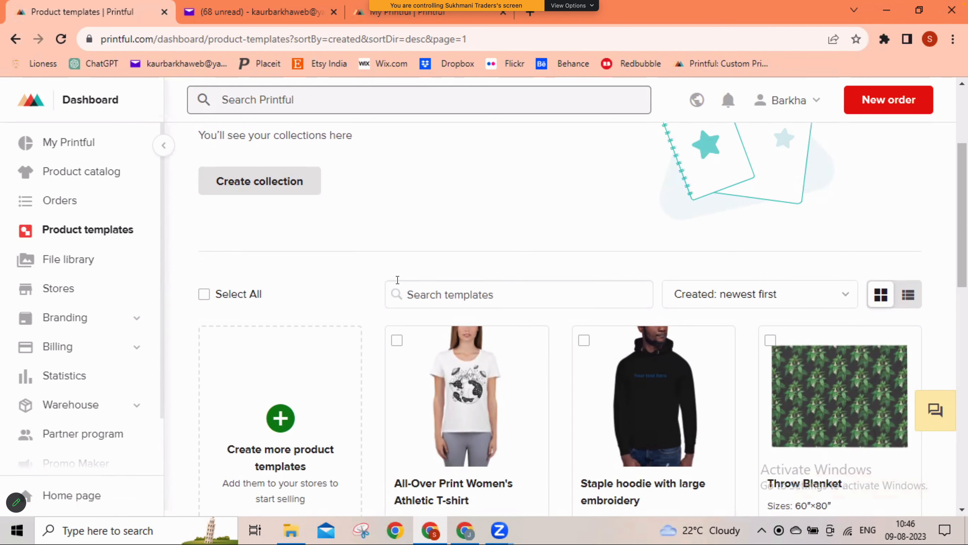
Start downloading mockups of the All-Over Print Women's Athletic T-shirt template, using the basic mockup style.
{"action": "scroll", "coordinate": [397, 284], "scroll_direction": "down", "scroll_amount": 5}
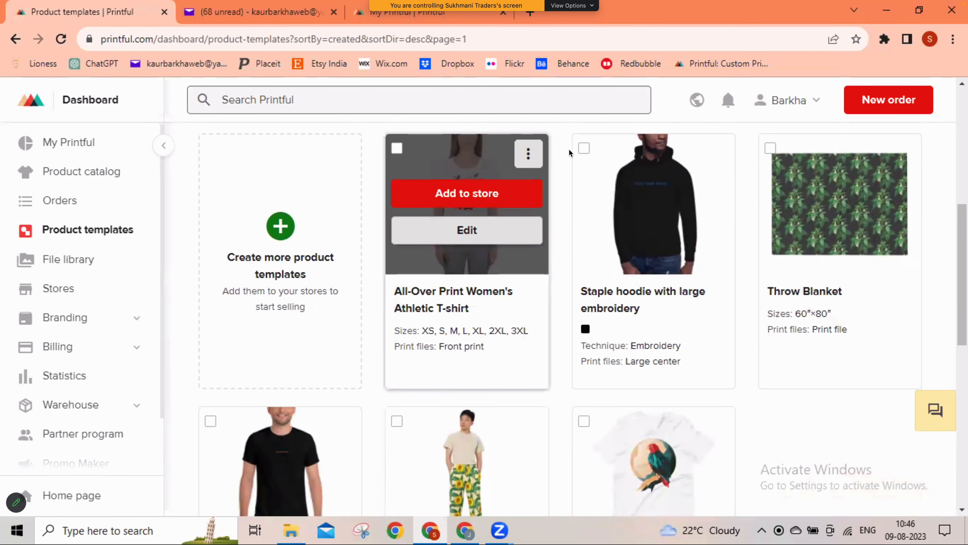
{"action": "left_click", "coordinate": [530, 154]}
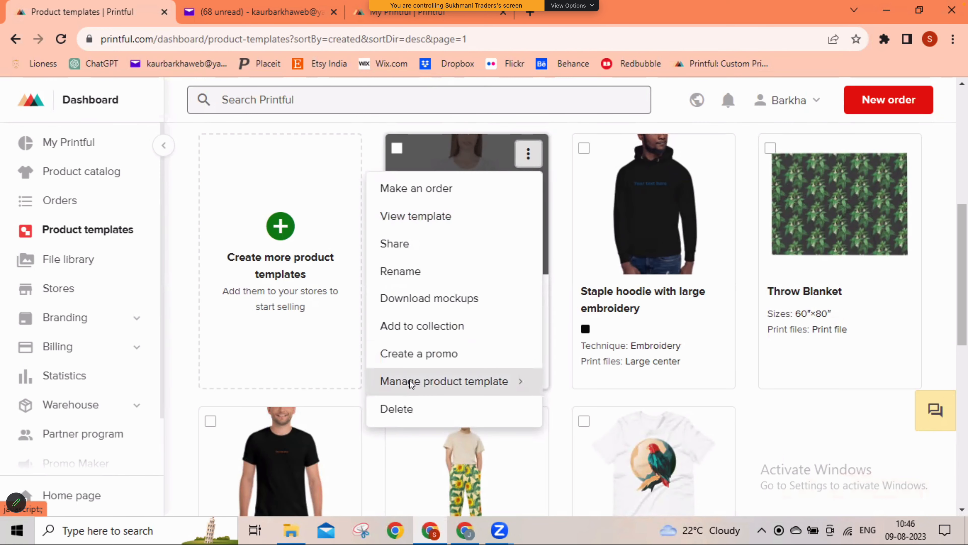
{"action": "left_click", "coordinate": [423, 304]}
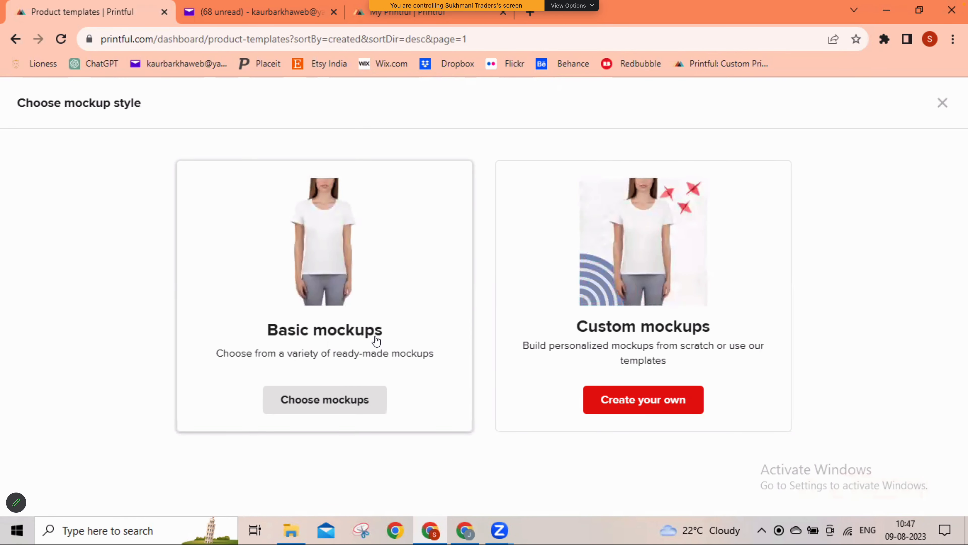
{"action": "left_click", "coordinate": [335, 288]}
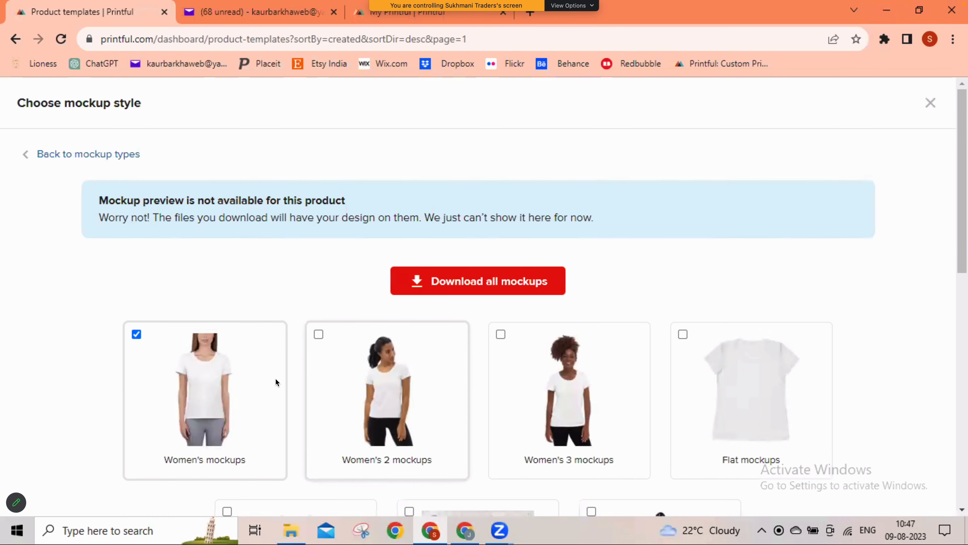
Deselect the Women's mockups and select the Flat Lifestyle mockups instead.
{"action": "scroll", "coordinate": [224, 369], "scroll_direction": "down", "scroll_amount": 1}
{"action": "left_click", "coordinate": [222, 368]}
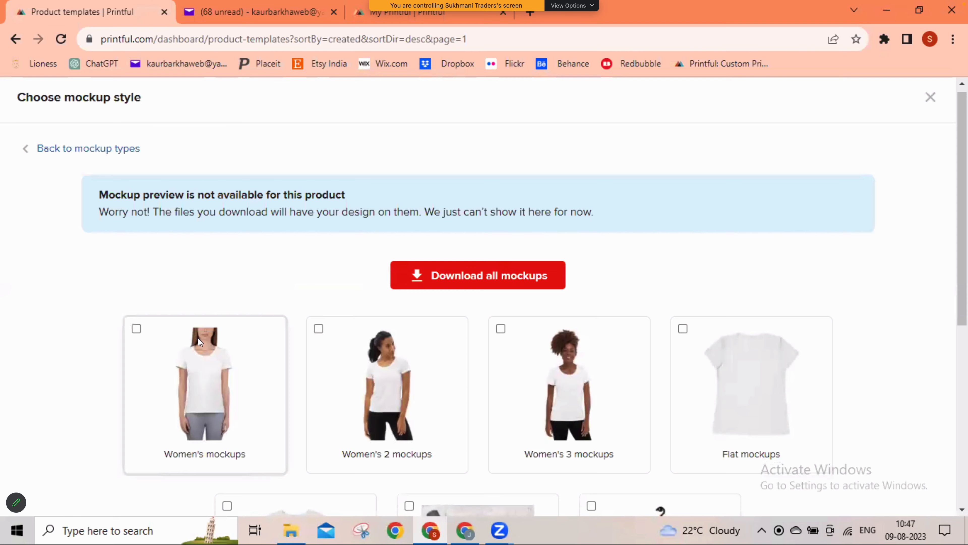
{"action": "scroll", "coordinate": [199, 343], "scroll_direction": "down", "scroll_amount": 8}
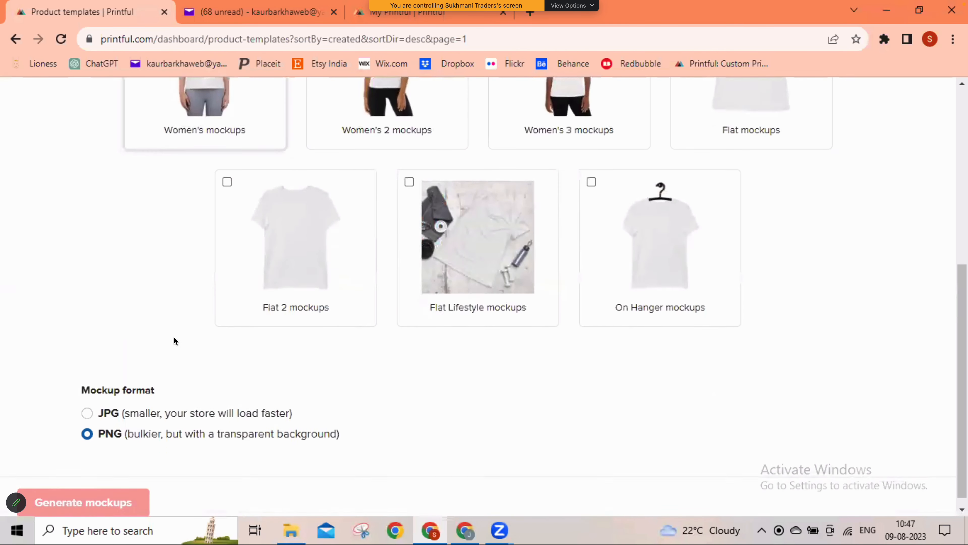
{"action": "left_click", "coordinate": [487, 241]}
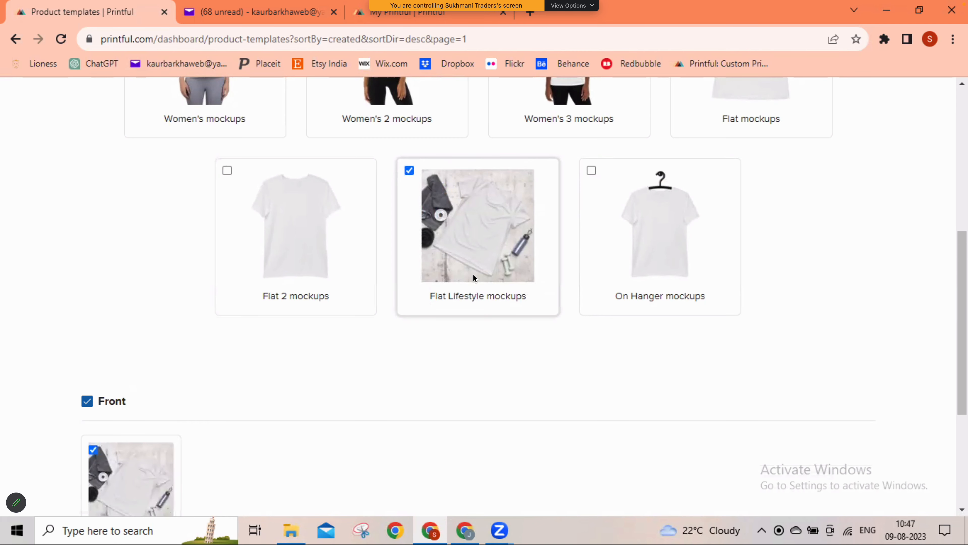
Set the mockup format to JPG, then generate and download the white front Flat Lifestyle mockup.
{"action": "scroll", "coordinate": [460, 431], "scroll_direction": "down", "scroll_amount": 5}
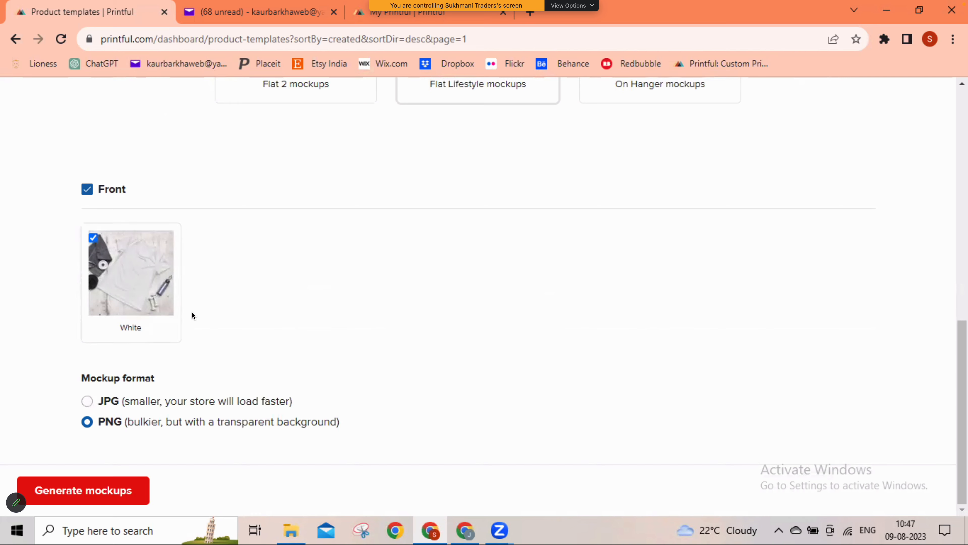
{"action": "left_click", "coordinate": [168, 401]}
{"action": "left_click", "coordinate": [127, 492]}
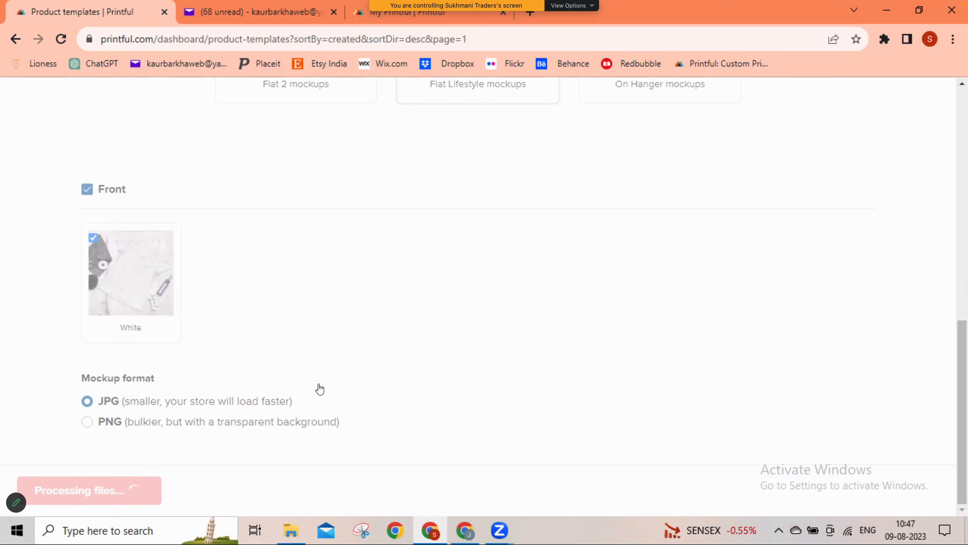
{"action": "left_click", "coordinate": [119, 492]}
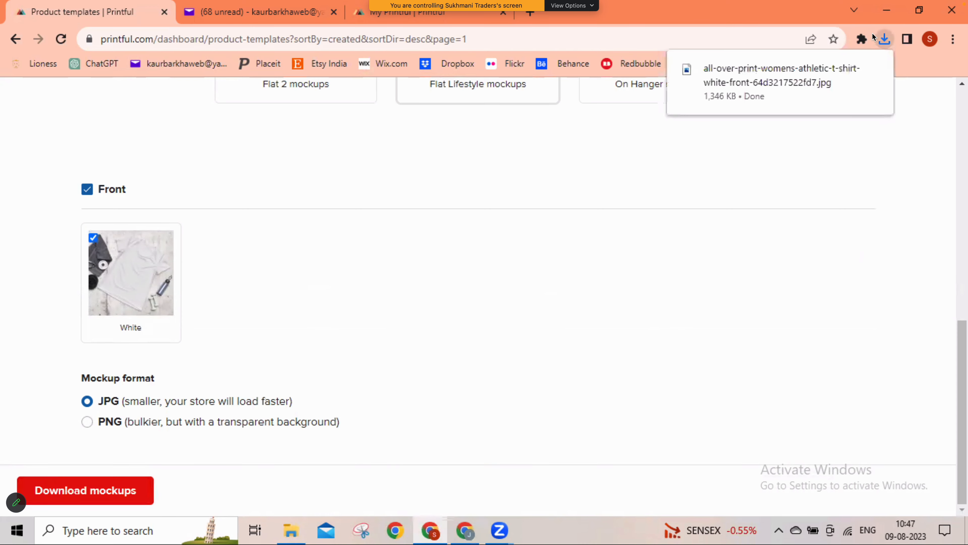
Switch to File Explorer and open the downloaded athletic T-shirt mockup image from the Downloads folder.
{"action": "left_click", "coordinate": [292, 535]}
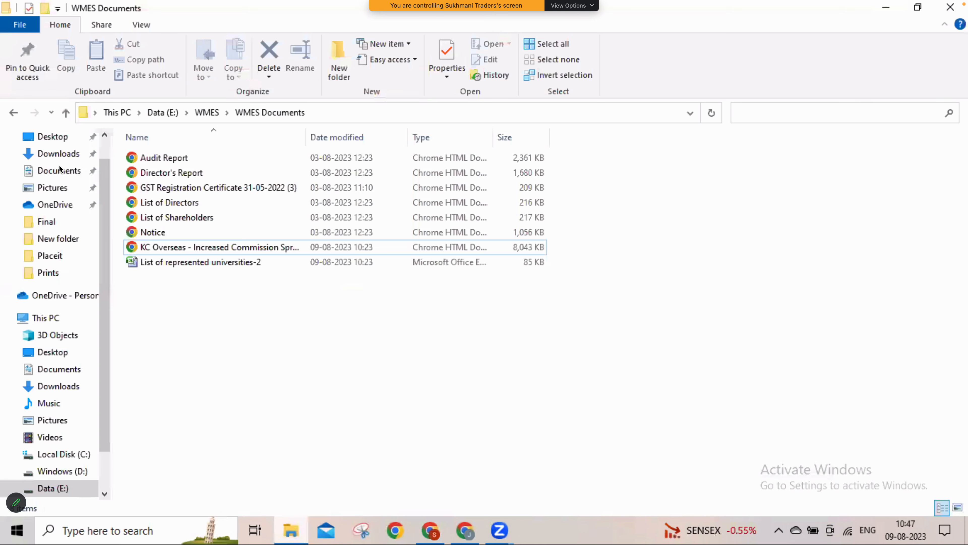
{"action": "left_click", "coordinate": [57, 153]}
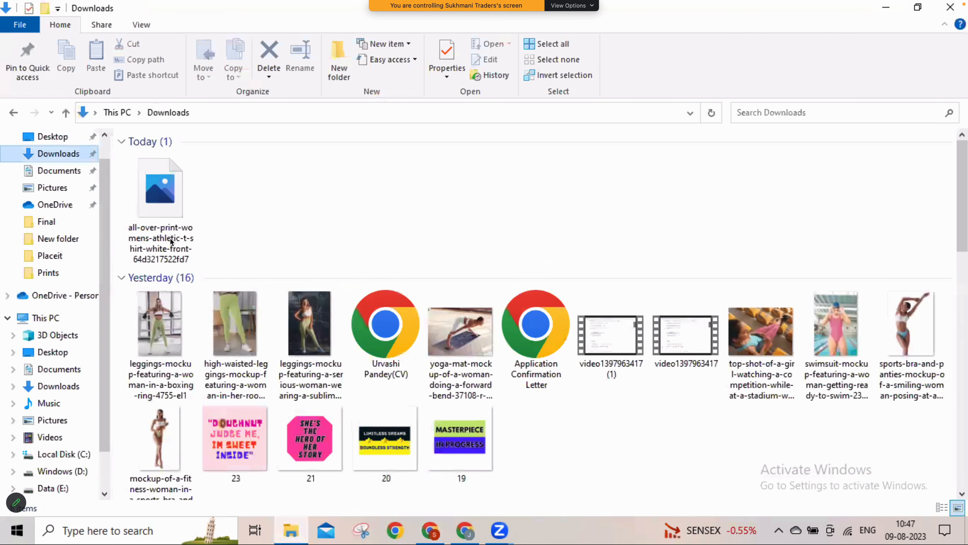
{"action": "left_click", "coordinate": [172, 206]}
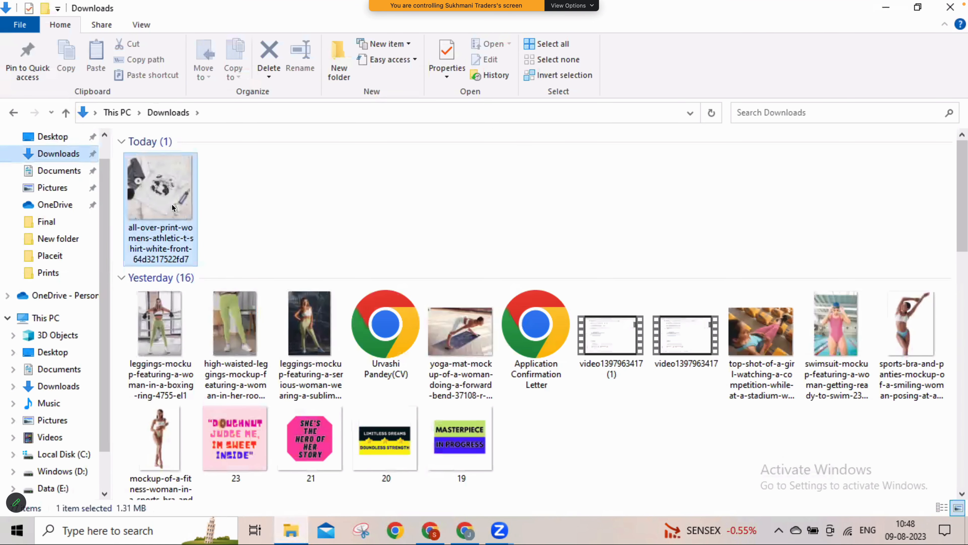
{"action": "double_click", "coordinate": [173, 205]}
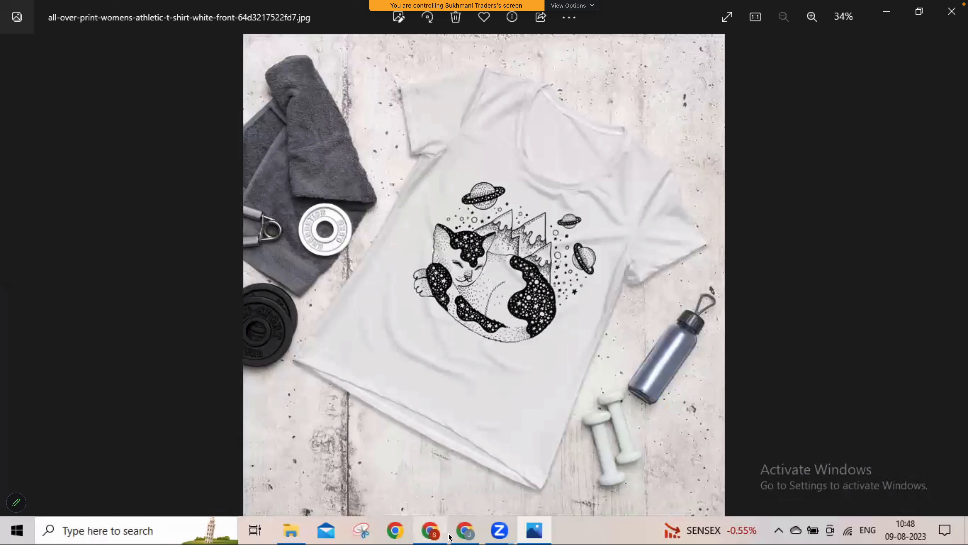
Switch back to Chrome and close the mockup style chooser to return to the product templates.
{"action": "left_click", "coordinate": [438, 538]}
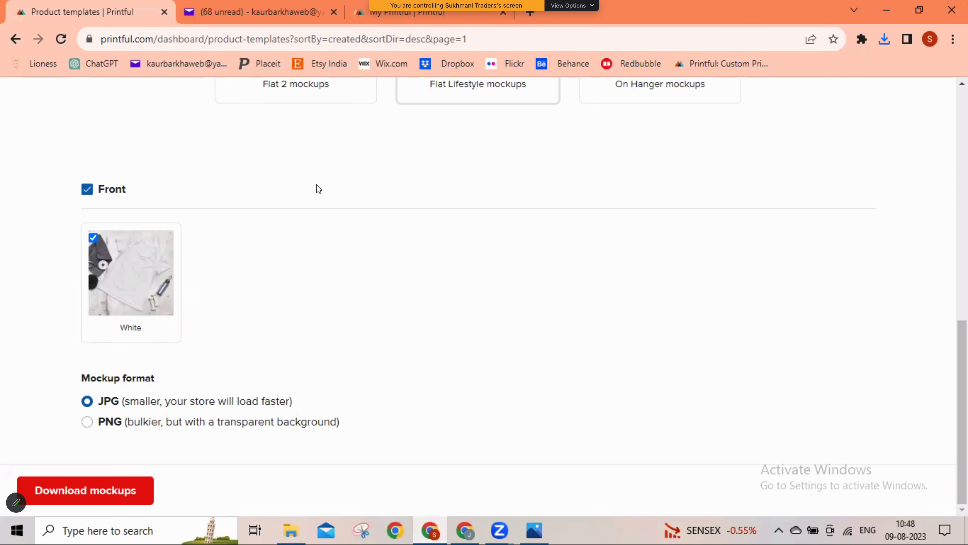
{"action": "scroll", "coordinate": [621, 232], "scroll_direction": "up", "scroll_amount": 10}
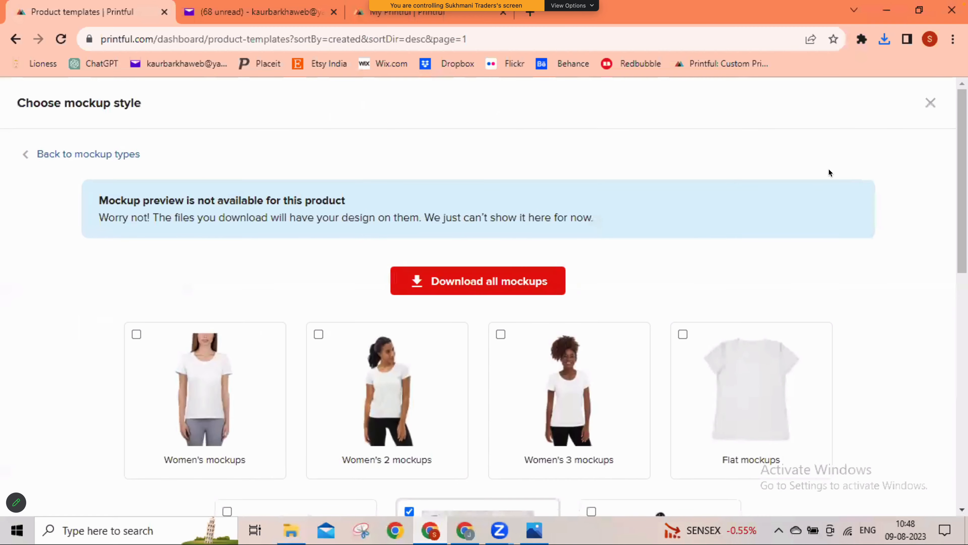
{"action": "left_click", "coordinate": [931, 103]}
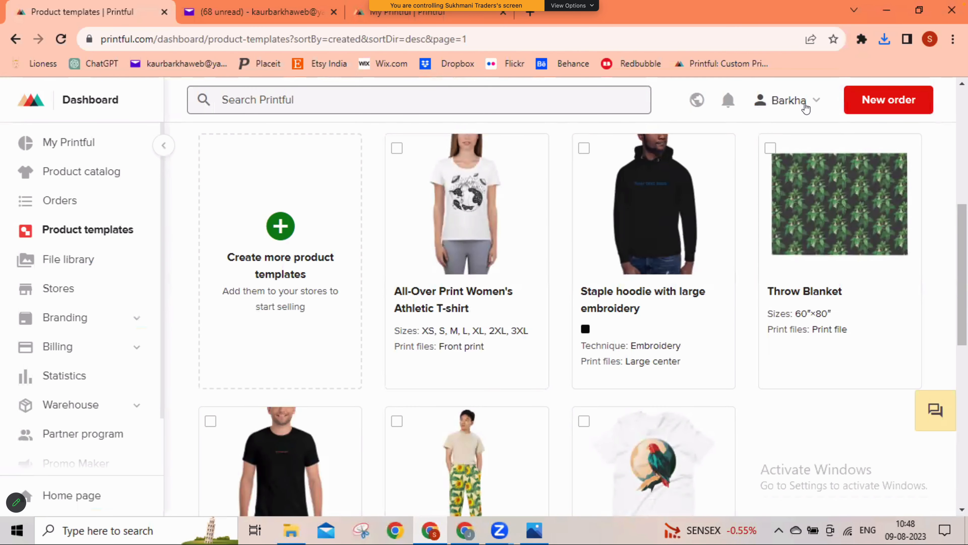
Go to Printful's home page, search for "legging", and open the All-Over Print Yoga Leggings product page.
{"action": "left_click", "coordinate": [805, 108]}
{"action": "left_click", "coordinate": [734, 149]}
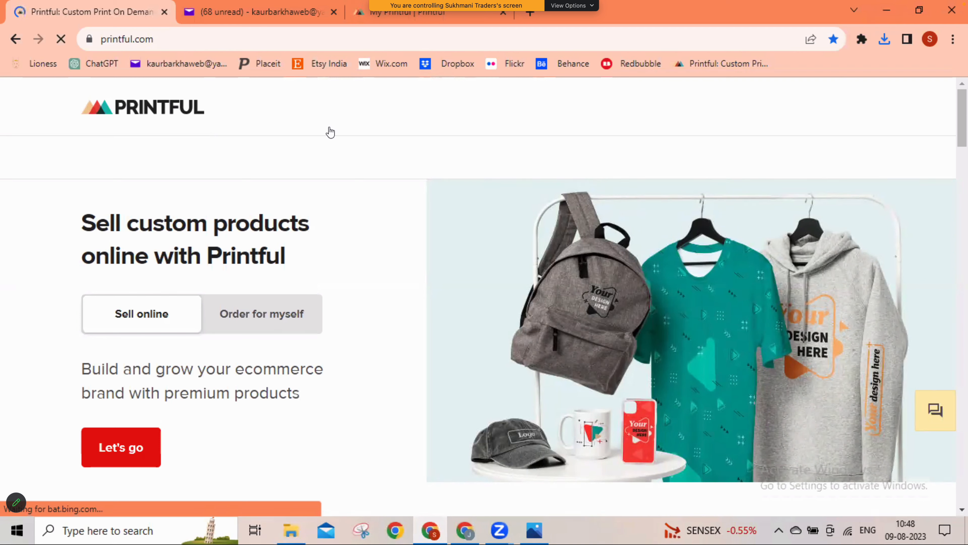
{"action": "left_click", "coordinate": [301, 113]}
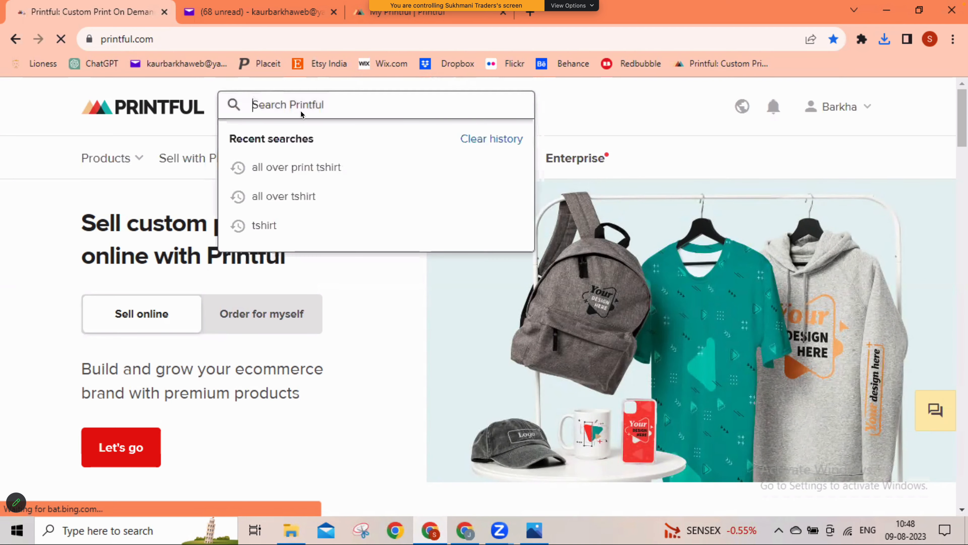
{"action": "type", "text": "legging"}
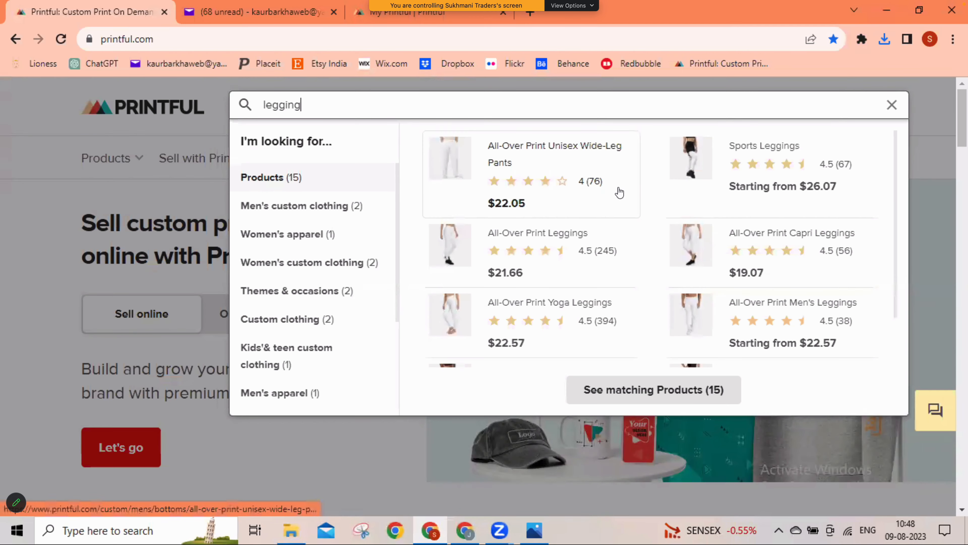
{"action": "left_click", "coordinate": [548, 321]}
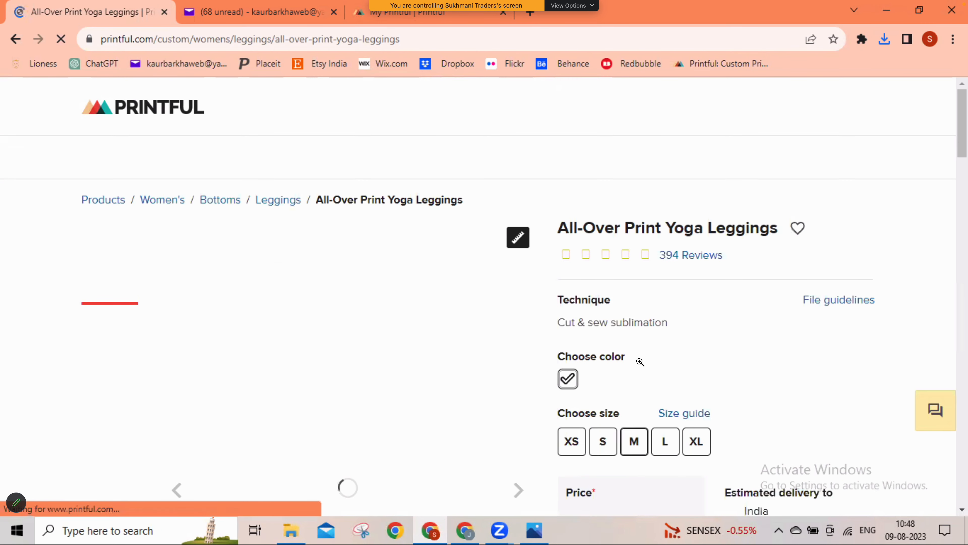
{"action": "scroll", "coordinate": [640, 361], "scroll_direction": "down", "scroll_amount": 3}
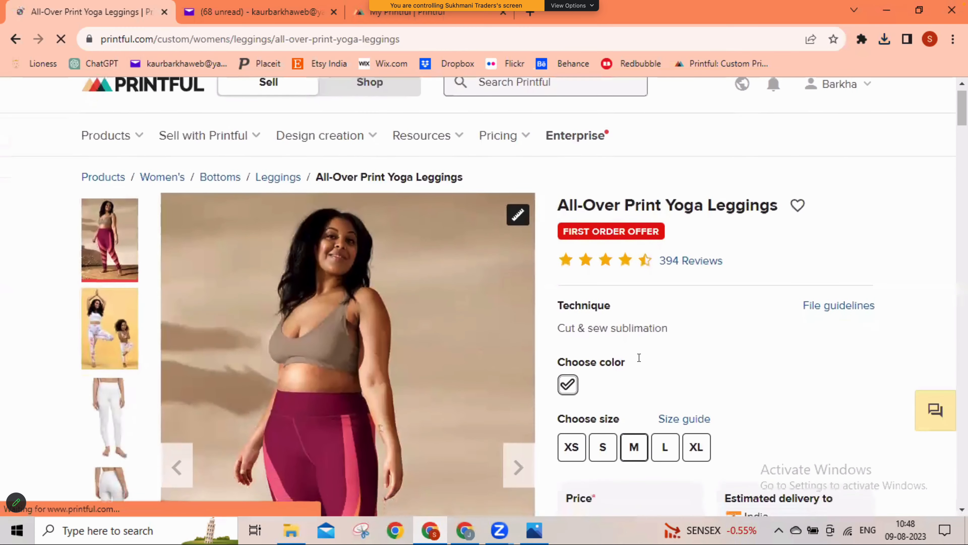
{"action": "scroll", "coordinate": [639, 363], "scroll_direction": "down", "scroll_amount": 6}
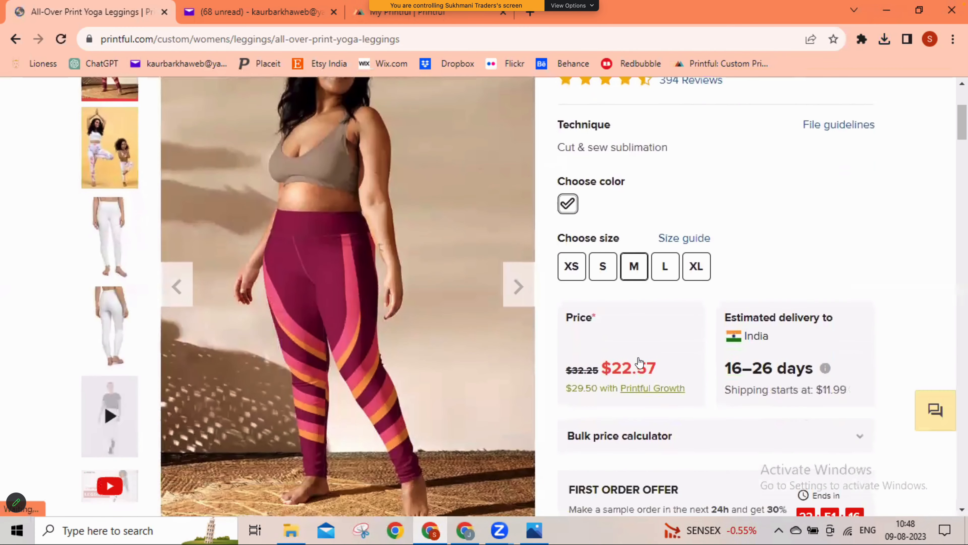
Start a product template for the All-Over Print Yoga Leggings, skip the Design Maker introduction and open the store's file library.
{"action": "scroll", "coordinate": [640, 362], "scroll_direction": "down", "scroll_amount": 1}
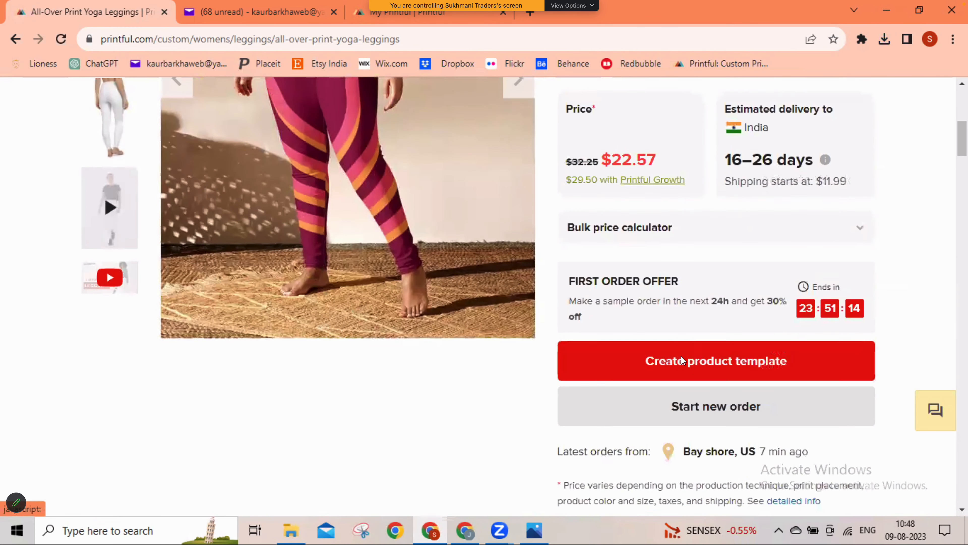
{"action": "left_click", "coordinate": [681, 361]}
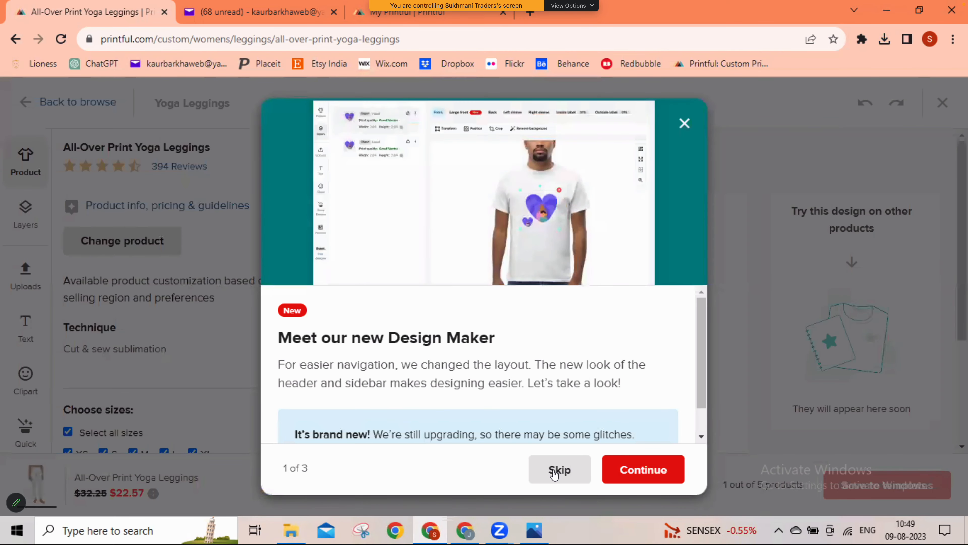
{"action": "left_click", "coordinate": [554, 471]}
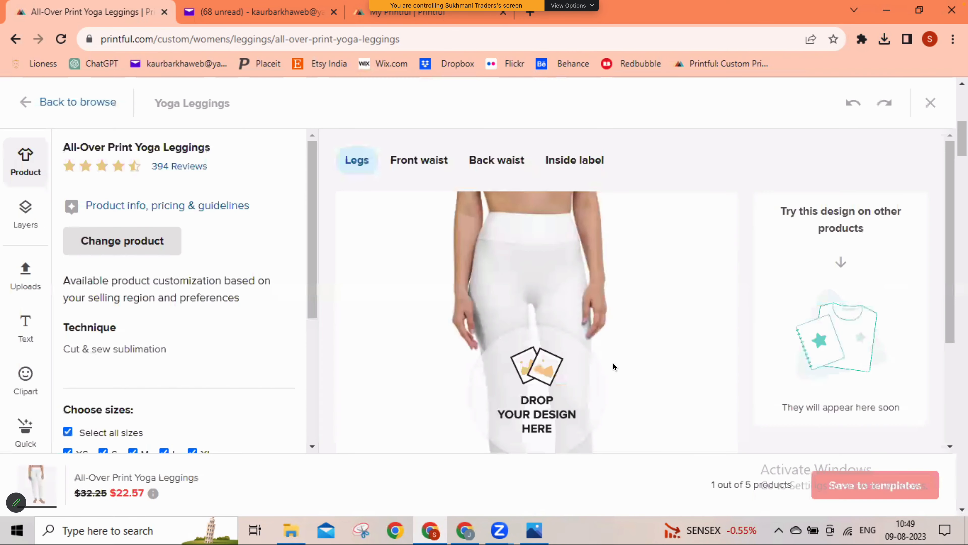
{"action": "left_click", "coordinate": [27, 278]}
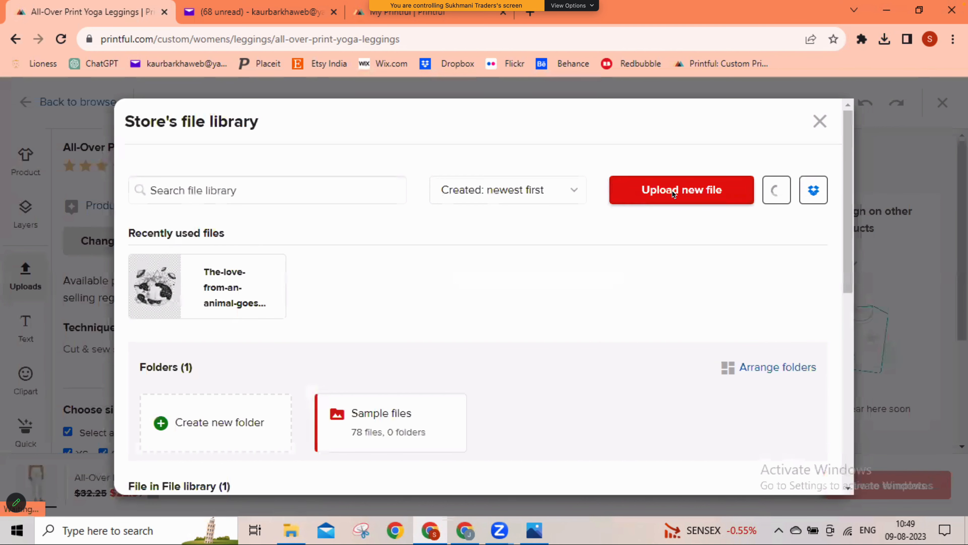
Start a new file upload and look through the Prints folder in Women's Tank top for a design suited to the leggings.
{"action": "left_click", "coordinate": [672, 191]}
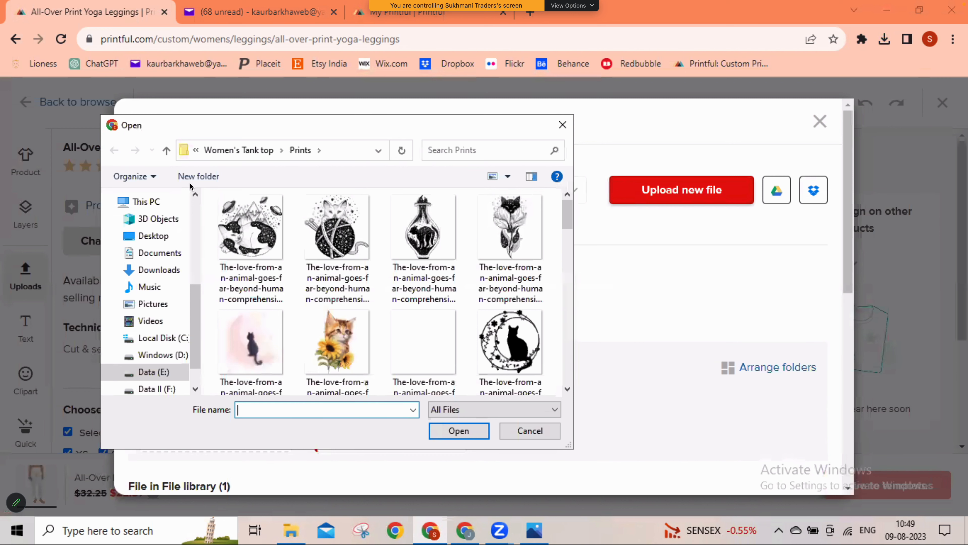
{"action": "left_click", "coordinate": [167, 151]}
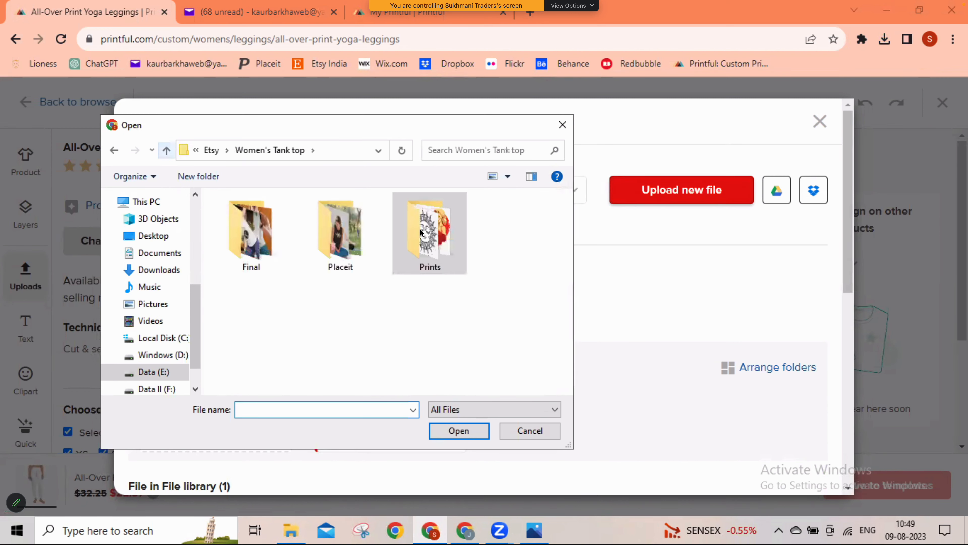
{"action": "left_click", "coordinate": [361, 232]}
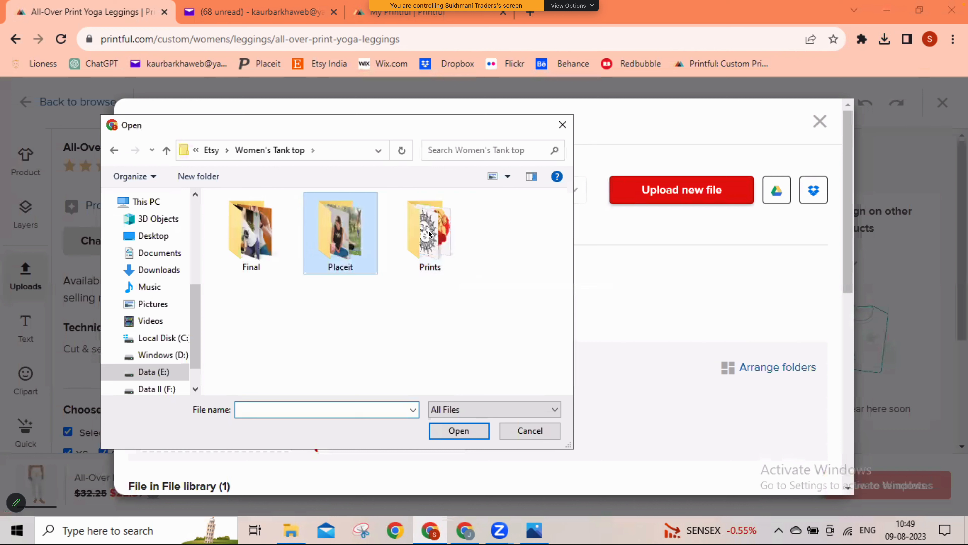
{"action": "double_click", "coordinate": [430, 233]}
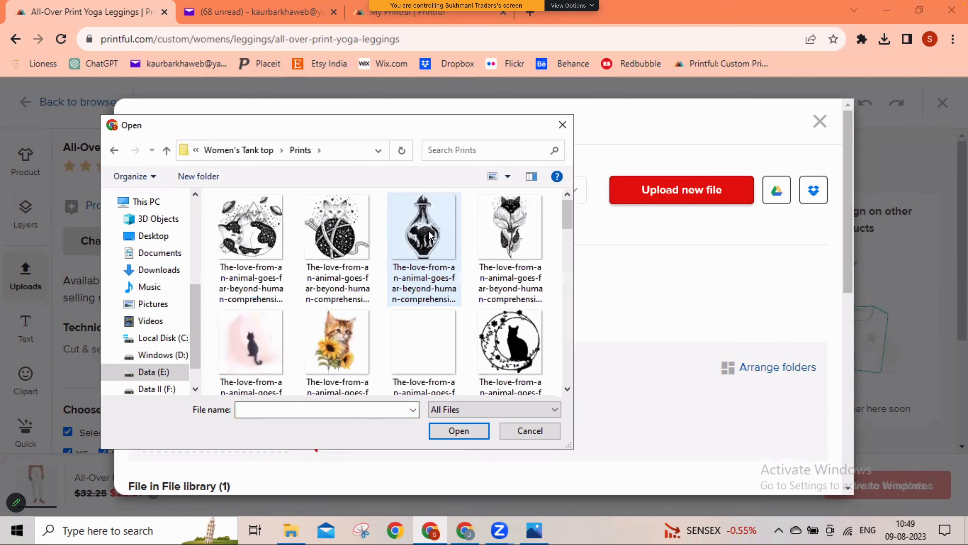
{"action": "scroll", "coordinate": [430, 233], "scroll_direction": "down", "scroll_amount": 3}
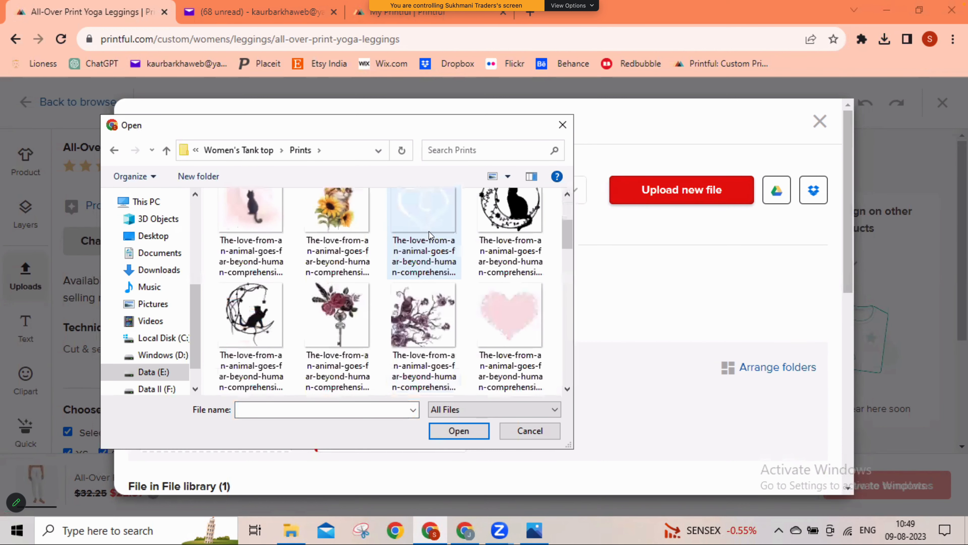
{"action": "scroll", "coordinate": [429, 231], "scroll_direction": "down", "scroll_amount": 3}
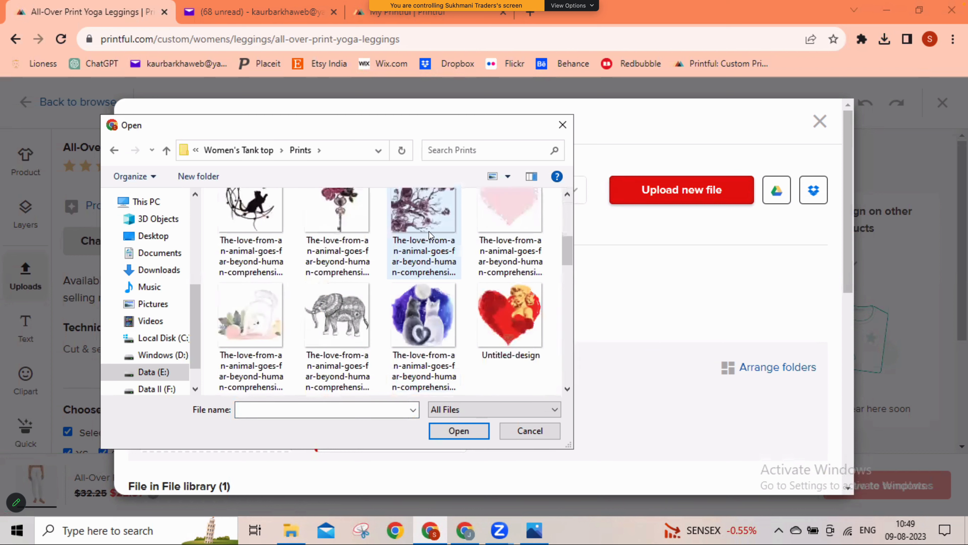
{"action": "scroll", "coordinate": [429, 232], "scroll_direction": "down", "scroll_amount": 3}
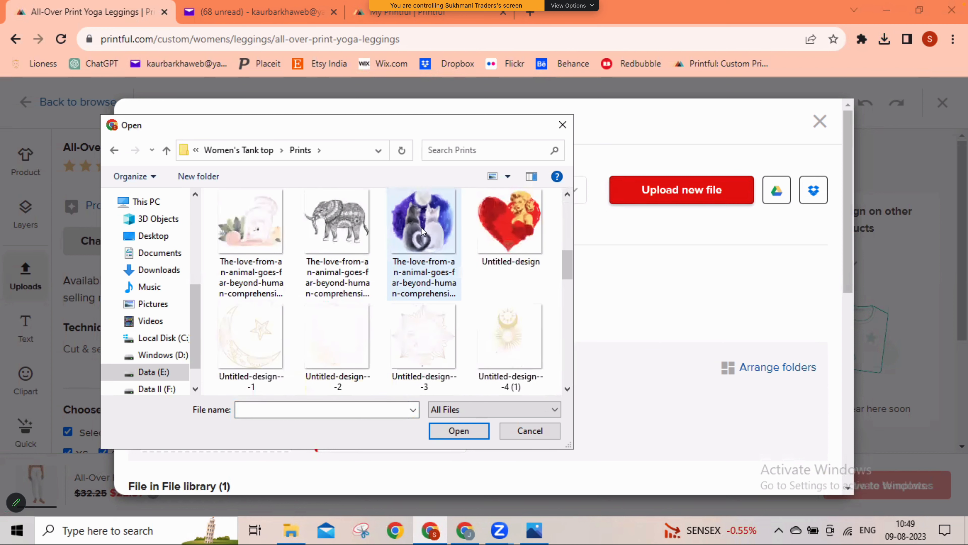
{"action": "left_click", "coordinate": [421, 227]}
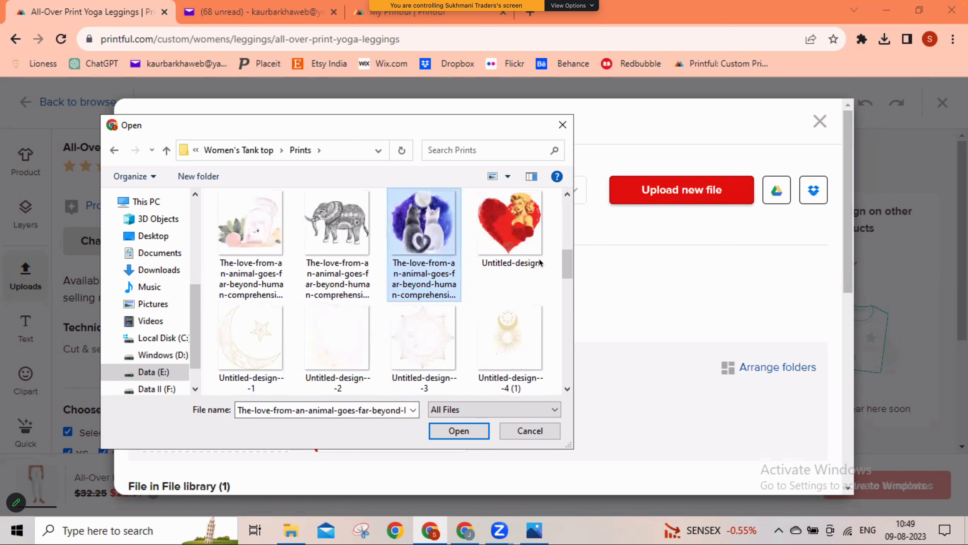
{"action": "left_click", "coordinate": [567, 319]}
{"action": "left_click_drag", "start_coordinate": [568, 318], "coordinate": [568, 385]}
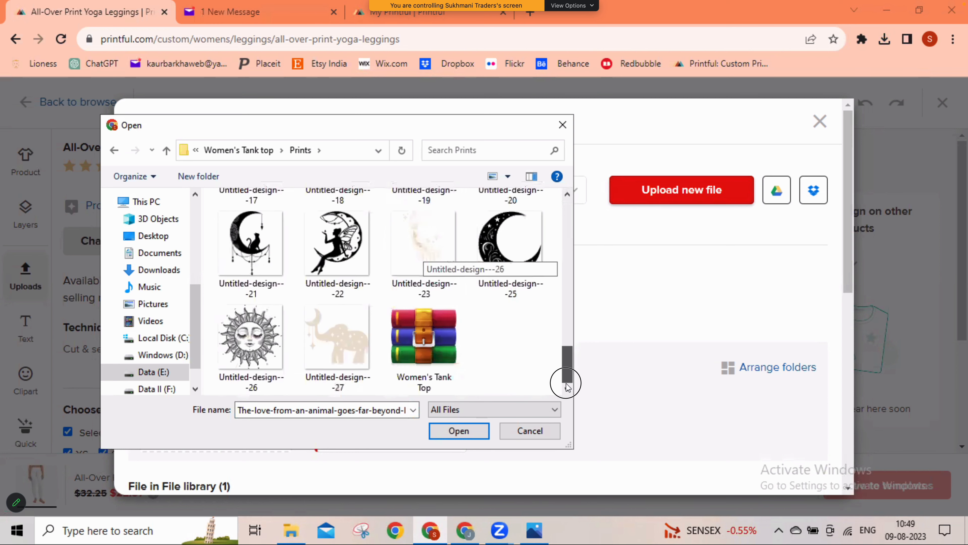
Look through the Completed folder inside the Etsy folder for leggings artwork and return to the Etsy folder.
{"action": "left_click", "coordinate": [169, 148]}
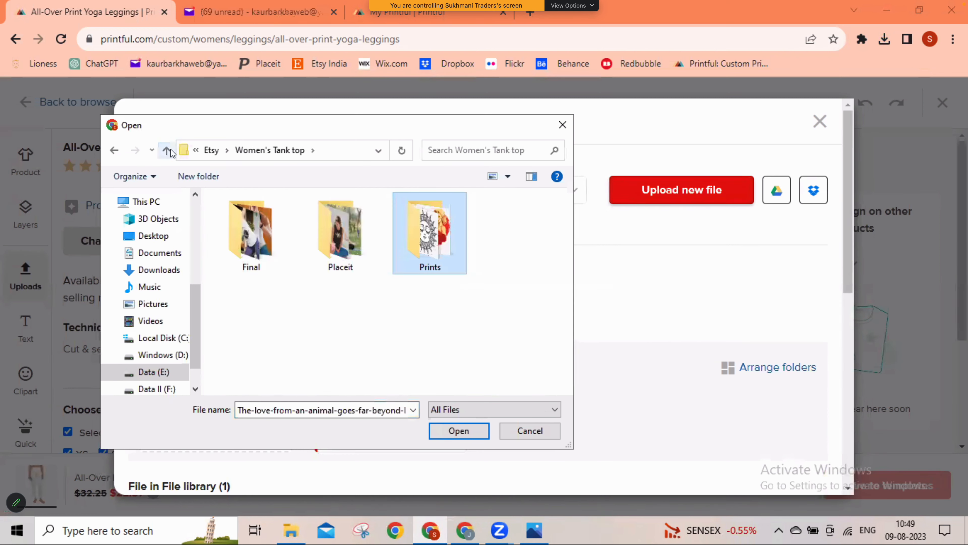
{"action": "left_click", "coordinate": [211, 150]}
{"action": "double_click", "coordinate": [251, 232]}
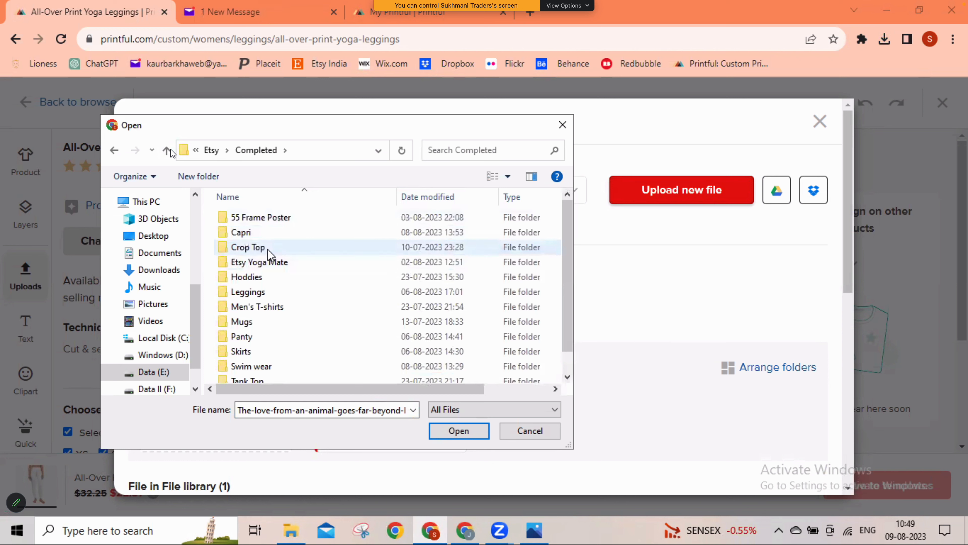
{"action": "left_click", "coordinate": [196, 150]}
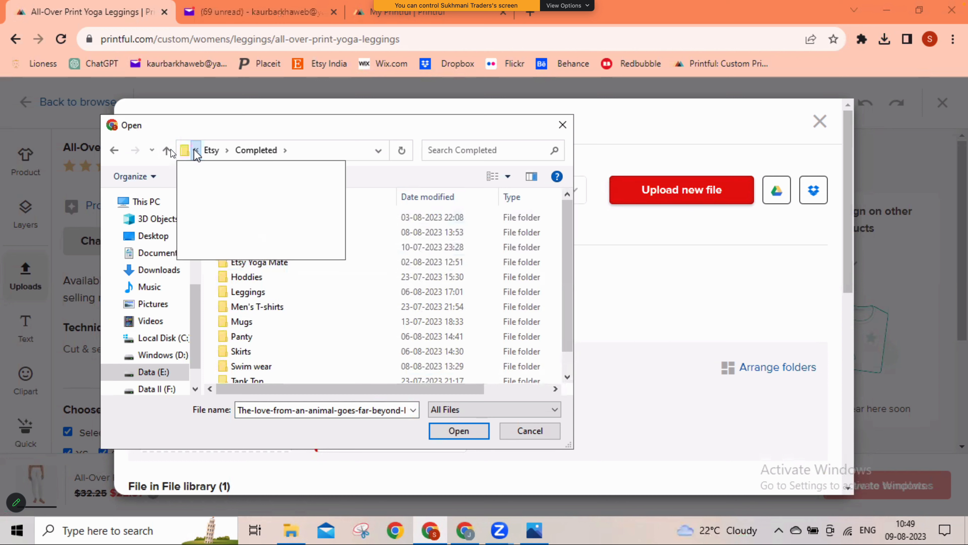
{"action": "left_click", "coordinate": [373, 233]}
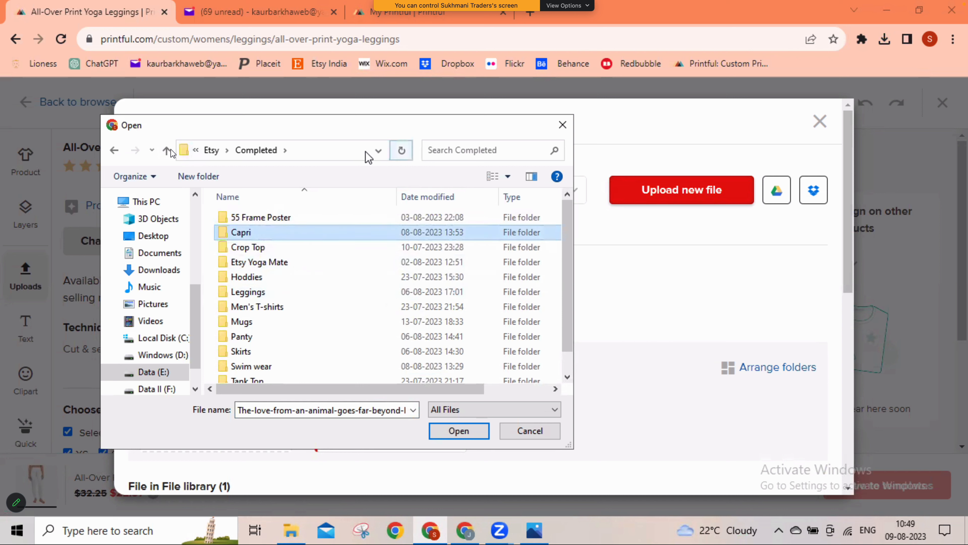
{"action": "left_click", "coordinate": [196, 148]}
{"action": "left_click", "coordinate": [207, 150]}
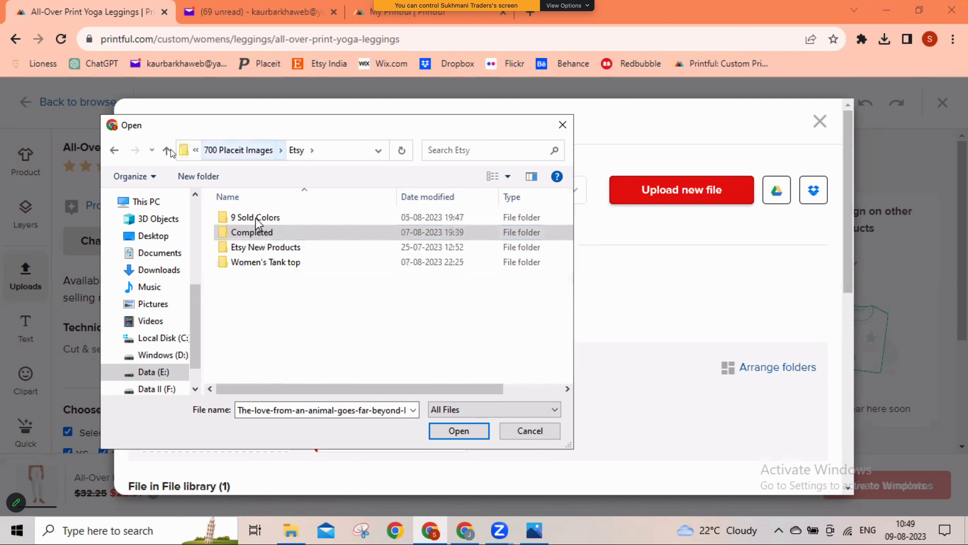
Check the Etsy New Products folder for usable prints and go back to the Etsy folder.
{"action": "double_click", "coordinate": [264, 247]}
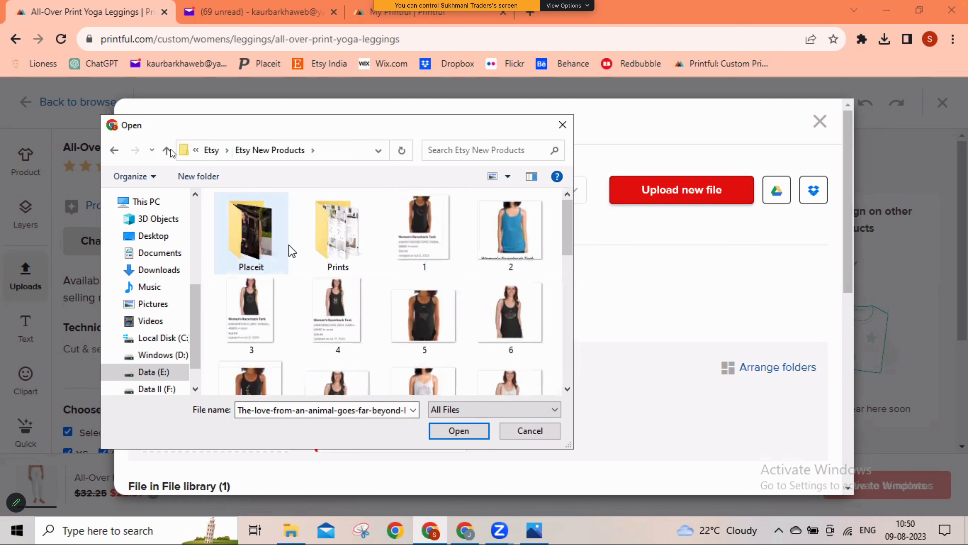
{"action": "scroll", "coordinate": [289, 244], "scroll_direction": "down", "scroll_amount": 3}
{"action": "scroll", "coordinate": [289, 240], "scroll_direction": "up", "scroll_amount": 3}
{"action": "left_click", "coordinate": [195, 150]}
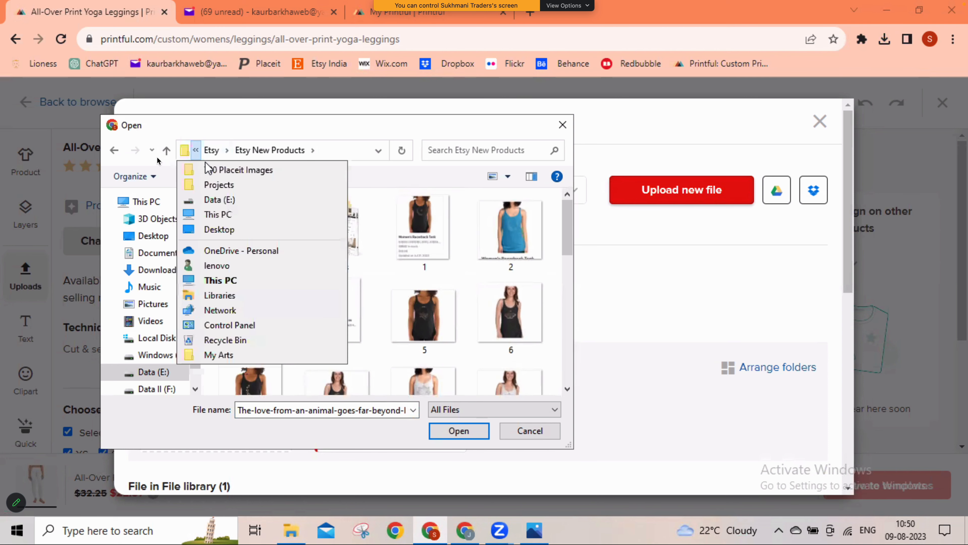
{"action": "left_click", "coordinate": [227, 150]}
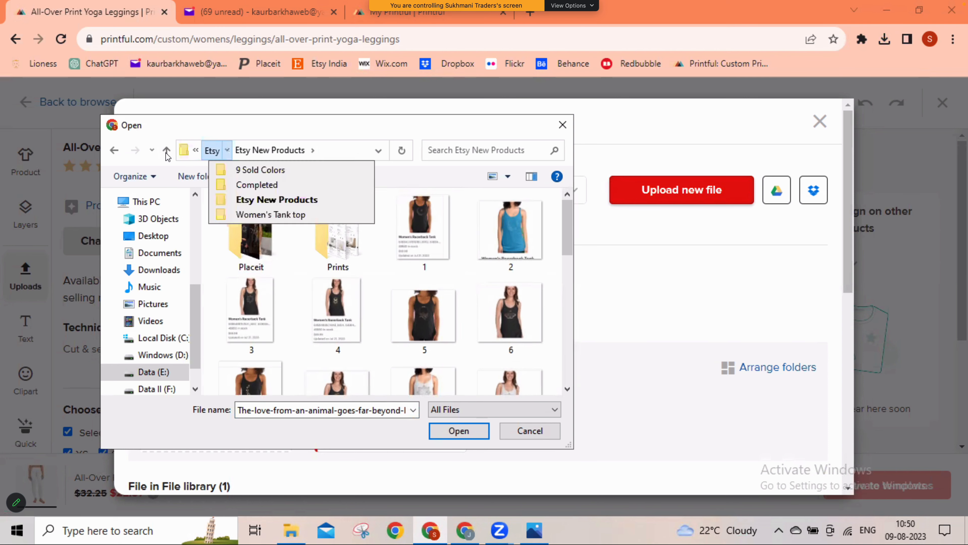
{"action": "left_click", "coordinate": [166, 150]}
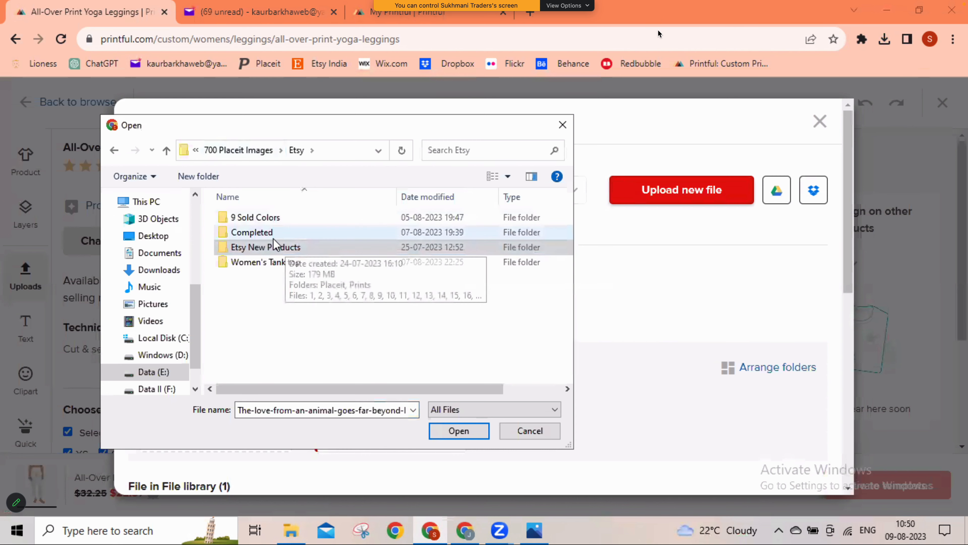
Check the Capri folder inside Completed for a print, then cancel the file selection.
{"action": "double_click", "coordinate": [267, 233]}
{"action": "double_click", "coordinate": [245, 232]}
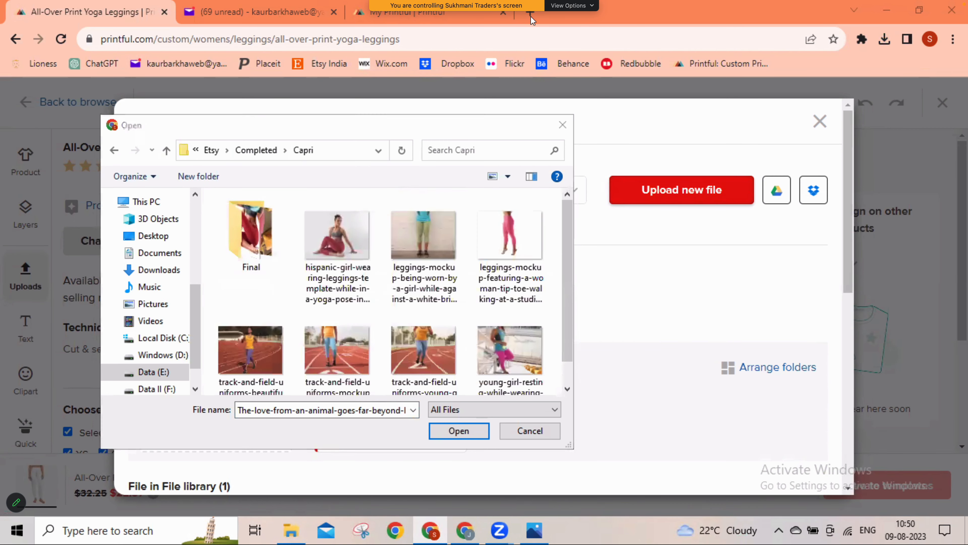
{"action": "left_click", "coordinate": [198, 150]}
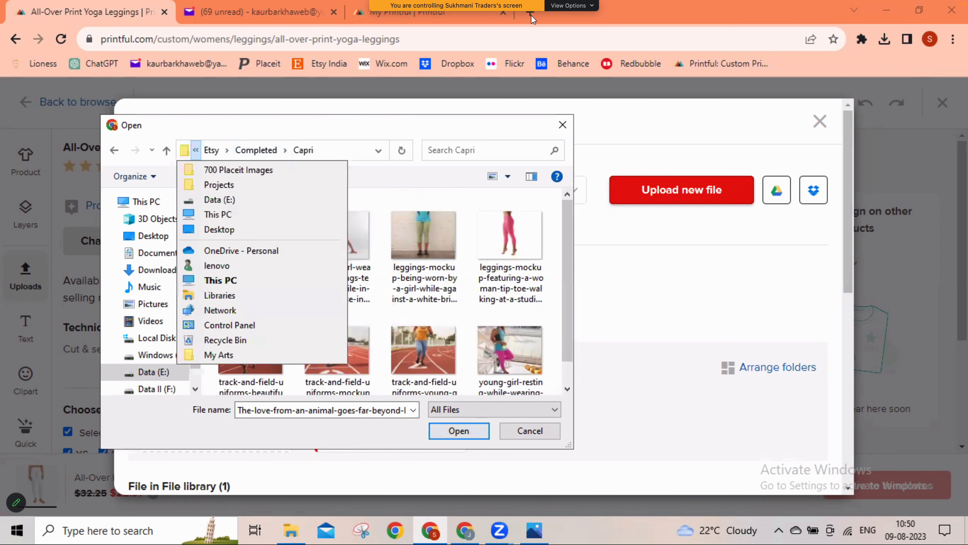
{"action": "left_click", "coordinate": [549, 431]}
{"action": "left_click", "coordinate": [548, 431]}
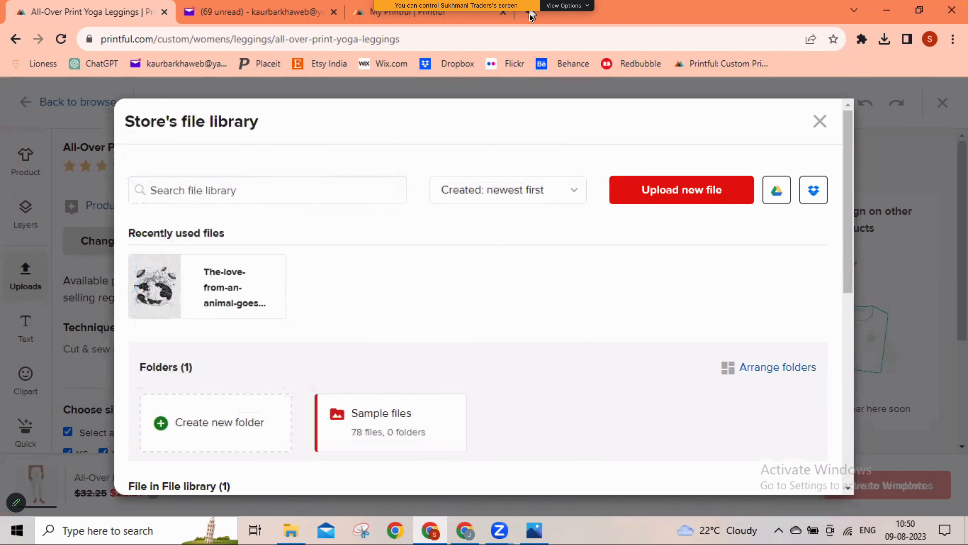
Open a new browser tab, search Google for "pexels" and go to the Pexels website.
{"action": "left_click", "coordinate": [530, 13]}
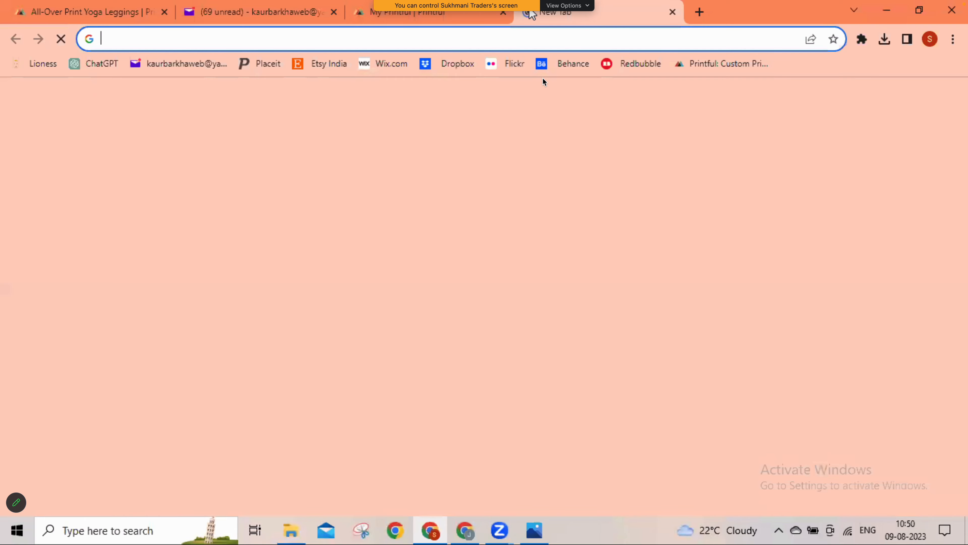
{"action": "type", "text": "pix"}
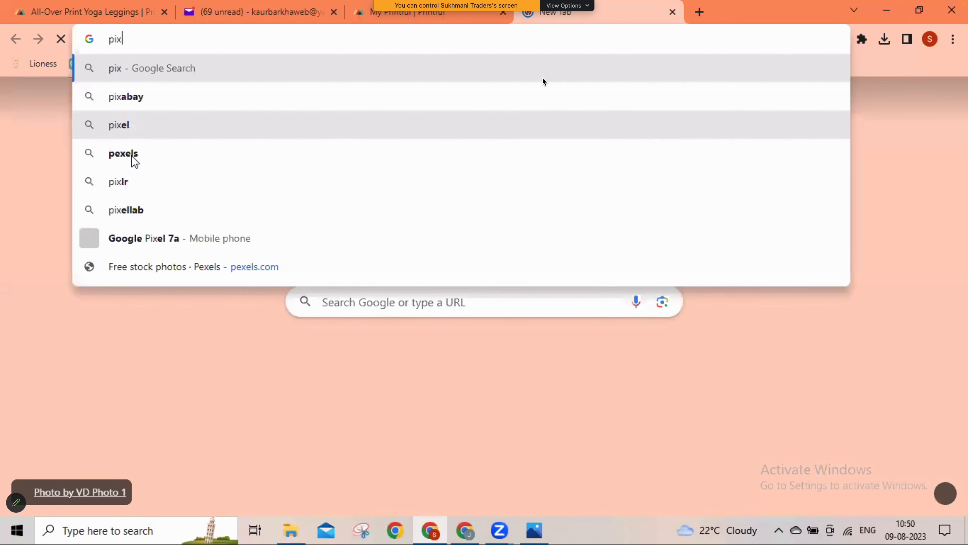
{"action": "left_click", "coordinate": [132, 156]}
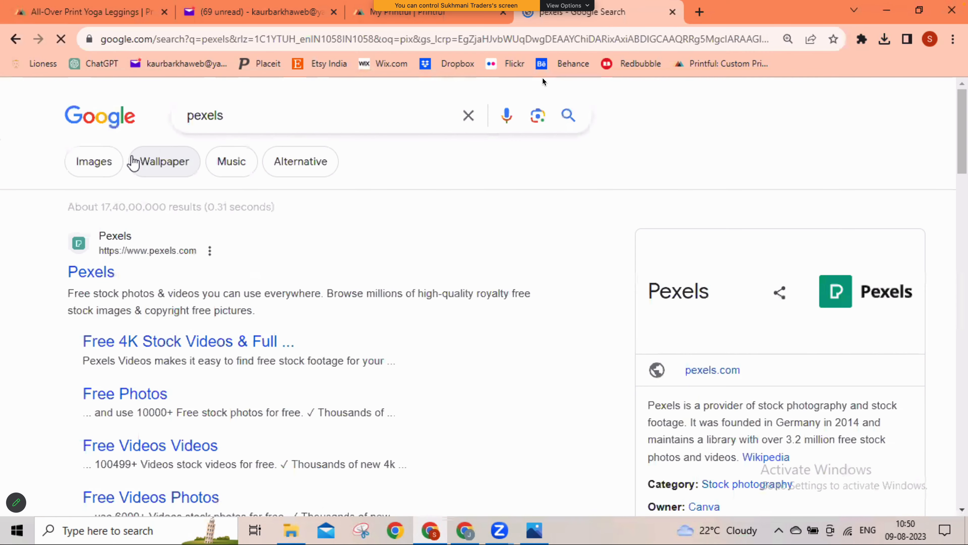
{"action": "left_click", "coordinate": [93, 276]}
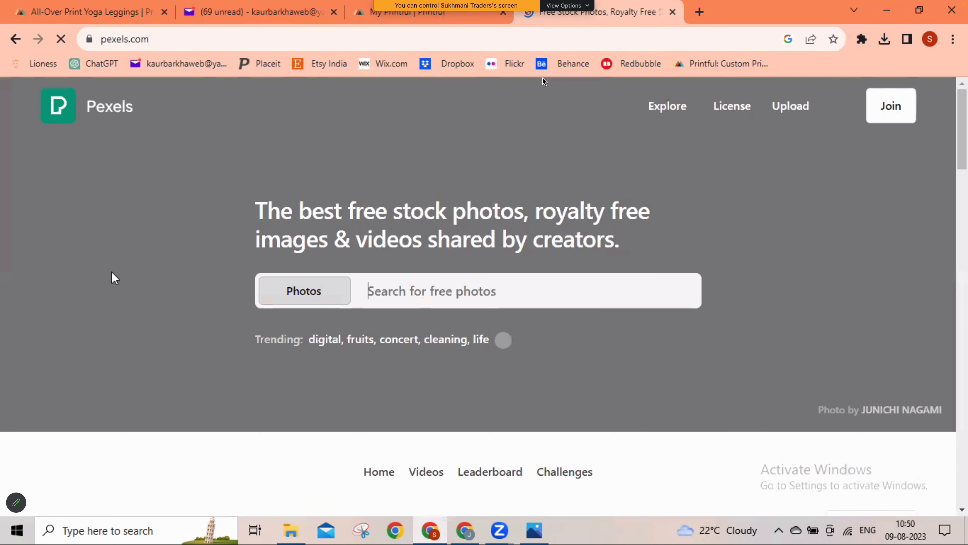
Search Pexels photos for "pattern" and bring the first resulting images into view.
{"action": "type", "text": "a"}
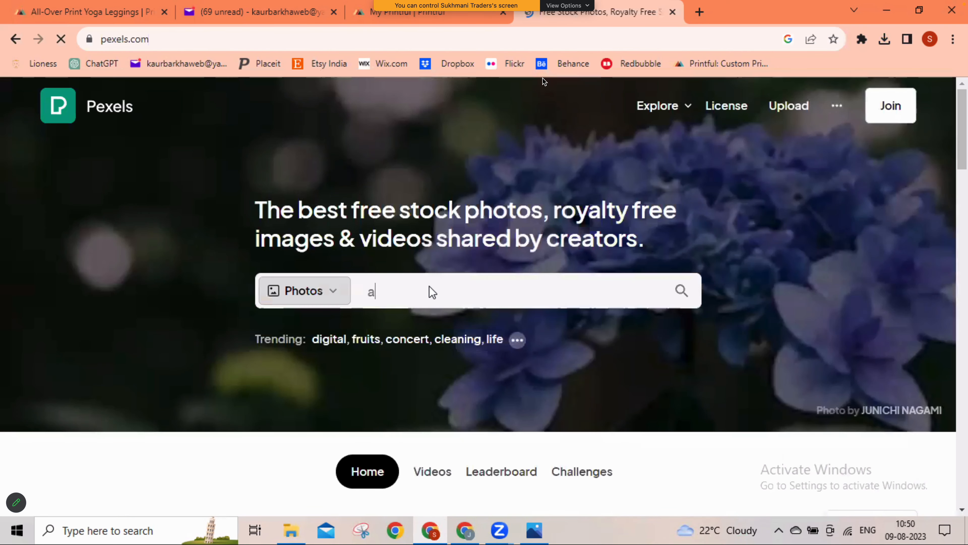
{"action": "key", "text": "BackSpace"}
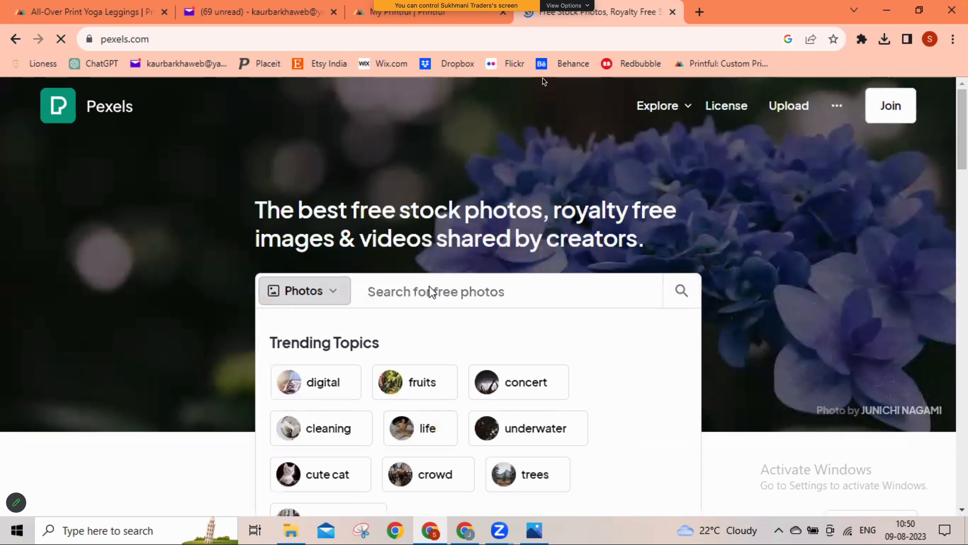
{"action": "type", "text": "p"}
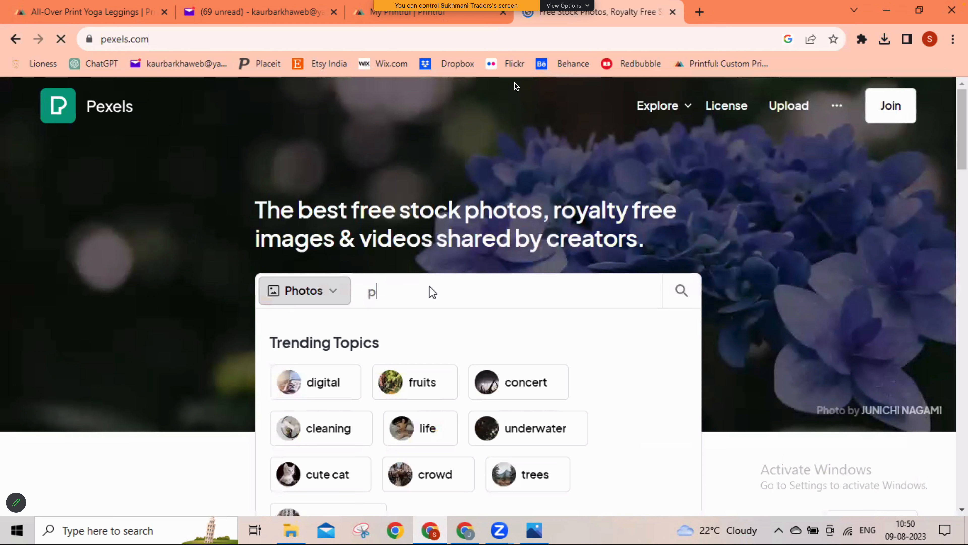
{"action": "type", "text": "attern"}
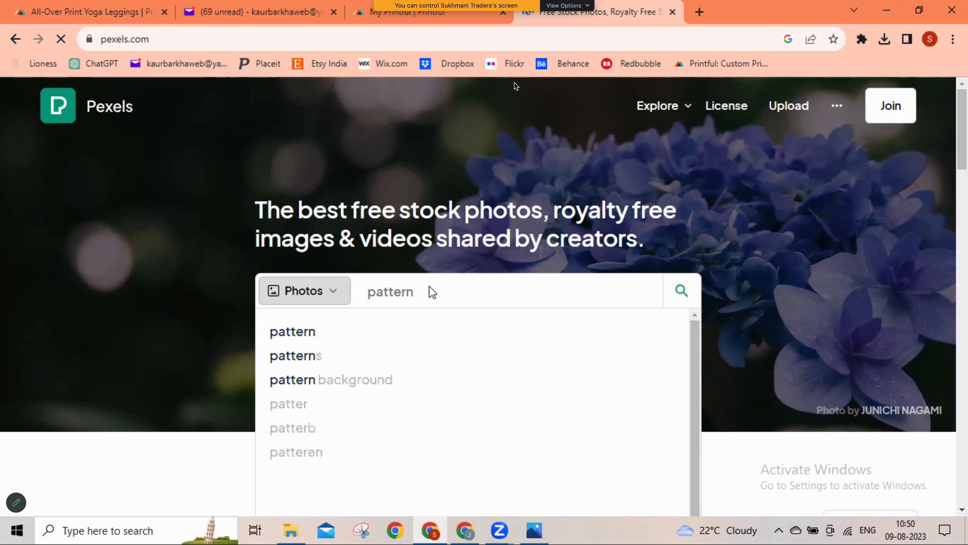
{"action": "key", "text": "Return"}
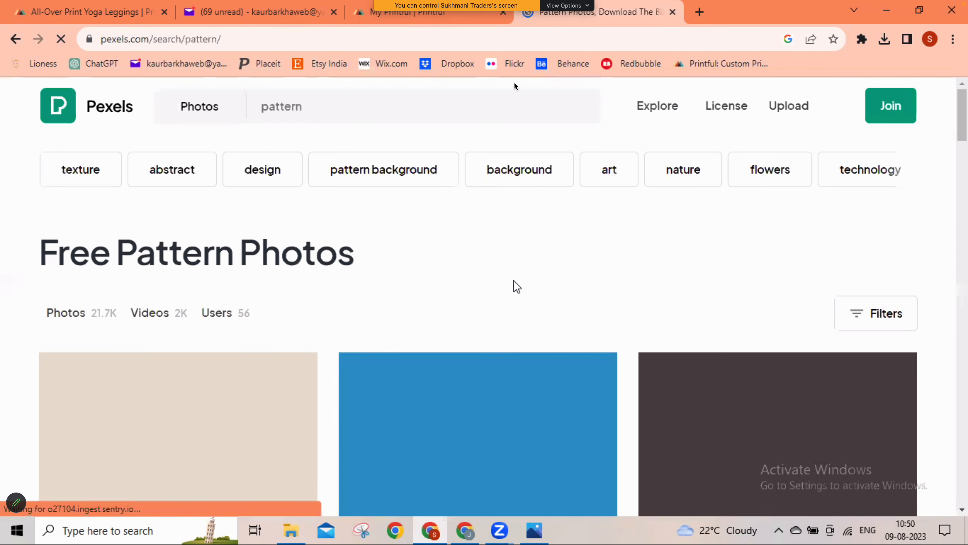
{"action": "scroll", "coordinate": [517, 271], "scroll_direction": "down", "scroll_amount": 1}
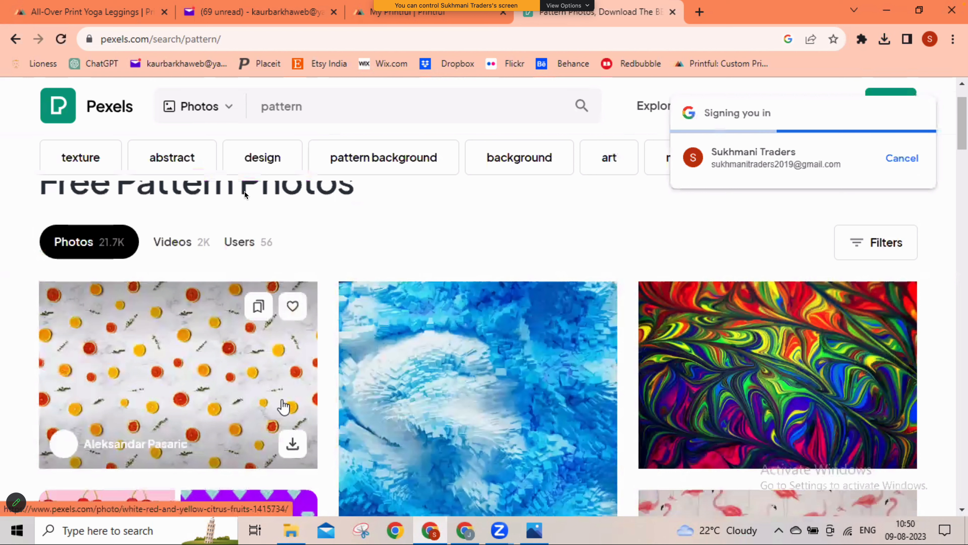
Download the white, red and yellow citrus fruits pattern photo from the Pexels results.
{"action": "left_click", "coordinate": [296, 441]}
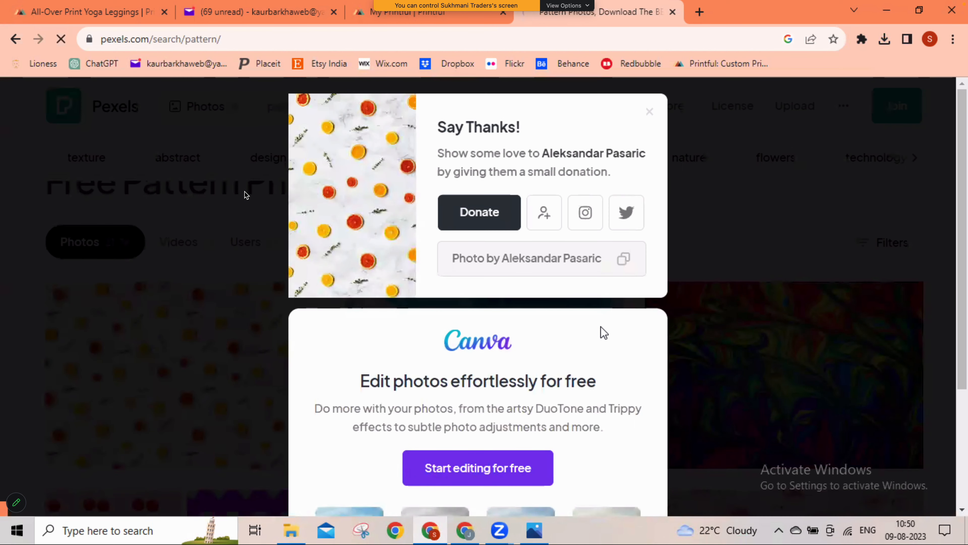
{"action": "scroll", "coordinate": [602, 332], "scroll_direction": "down", "scroll_amount": 3}
{"action": "scroll", "coordinate": [603, 332], "scroll_direction": "up", "scroll_amount": 3}
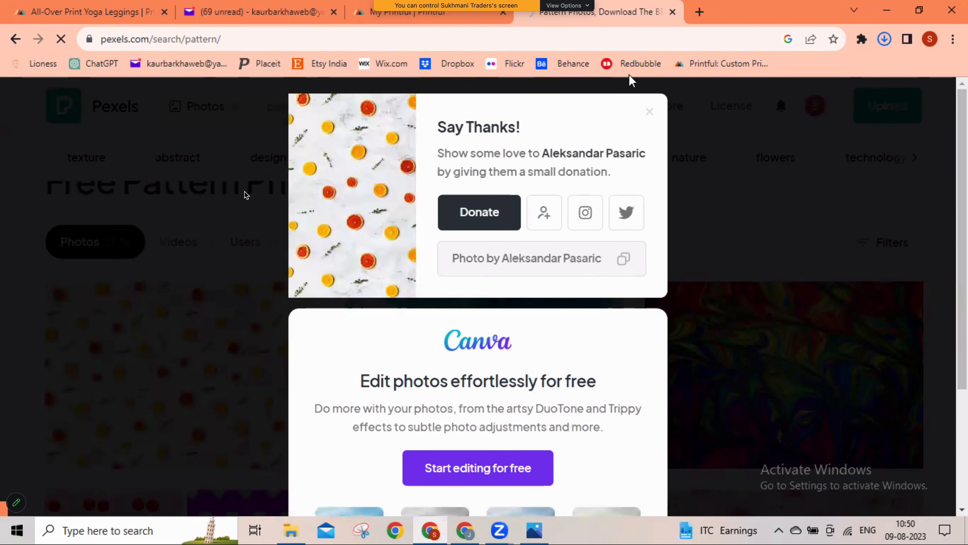
Return to the Printful yoga leggings design and upload the citrus pattern photo from the Downloads folder to the store's file library.
{"action": "left_click", "coordinate": [380, 15]}
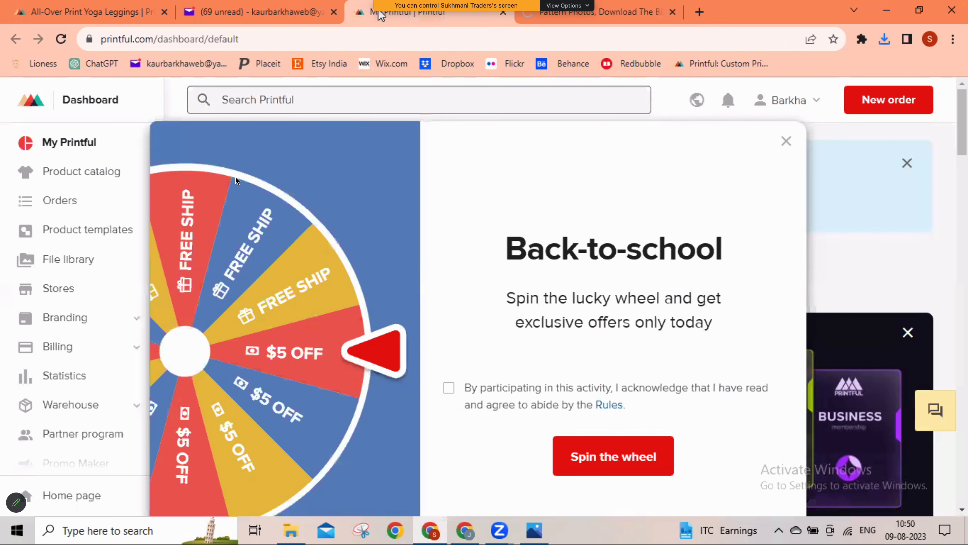
{"action": "left_click", "coordinate": [135, 12]}
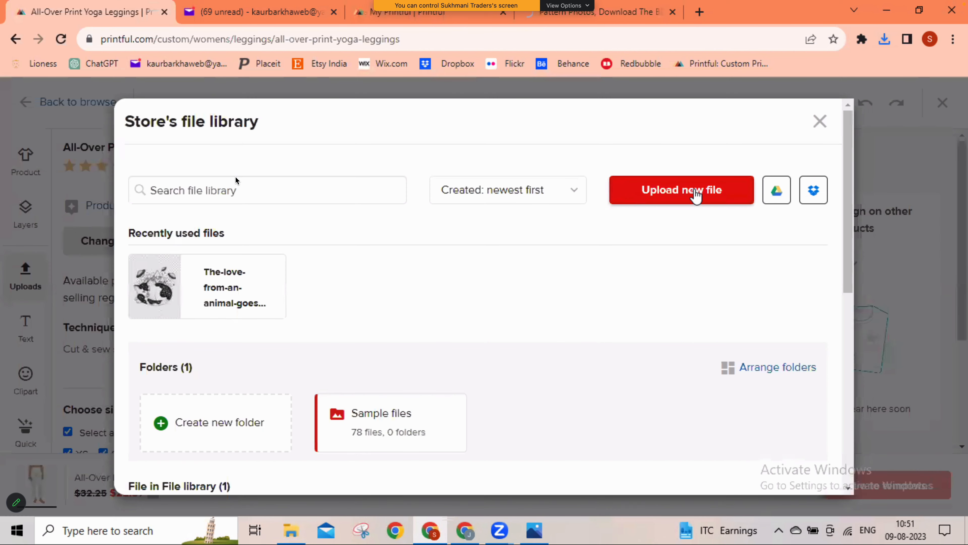
{"action": "left_click", "coordinate": [705, 189]}
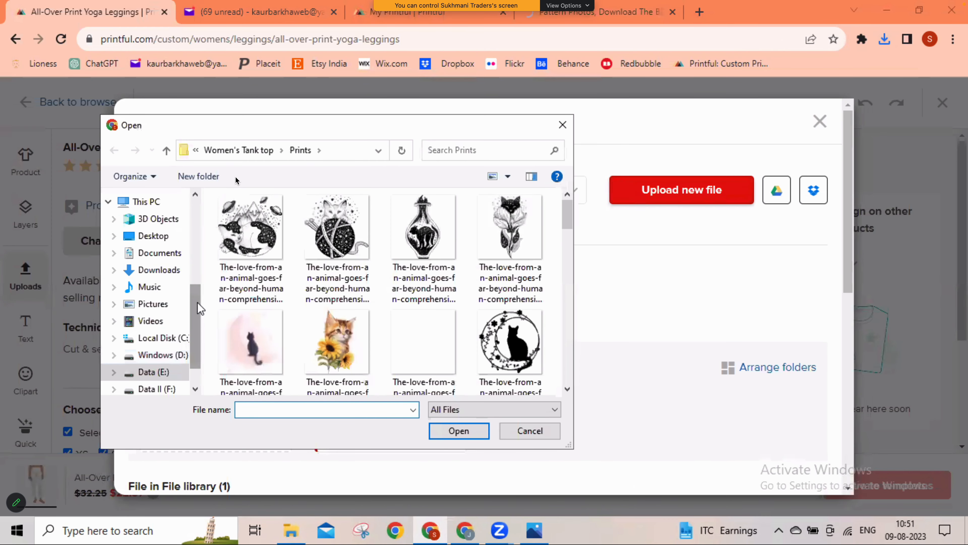
{"action": "scroll", "coordinate": [164, 244], "scroll_direction": "up", "scroll_amount": 5}
{"action": "left_click", "coordinate": [159, 241]}
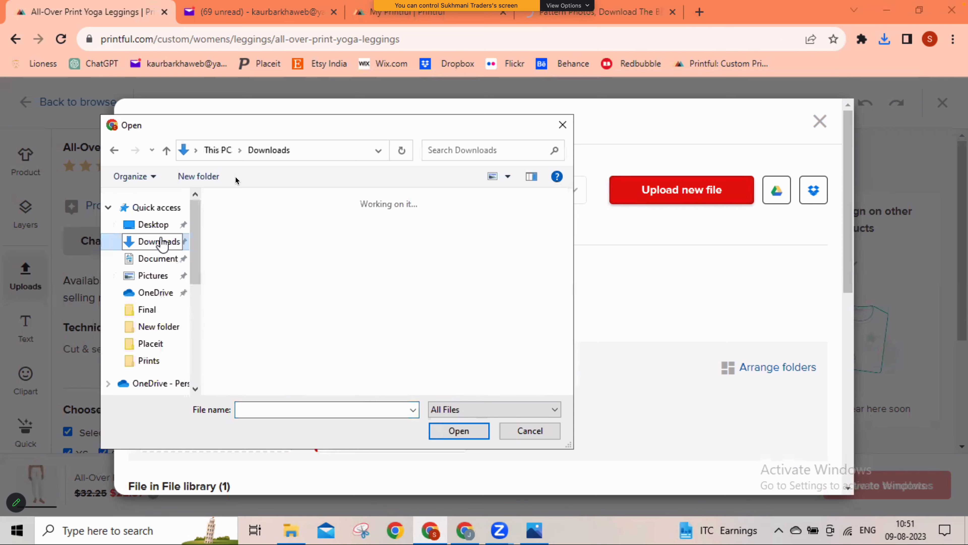
{"action": "left_click", "coordinate": [250, 259]}
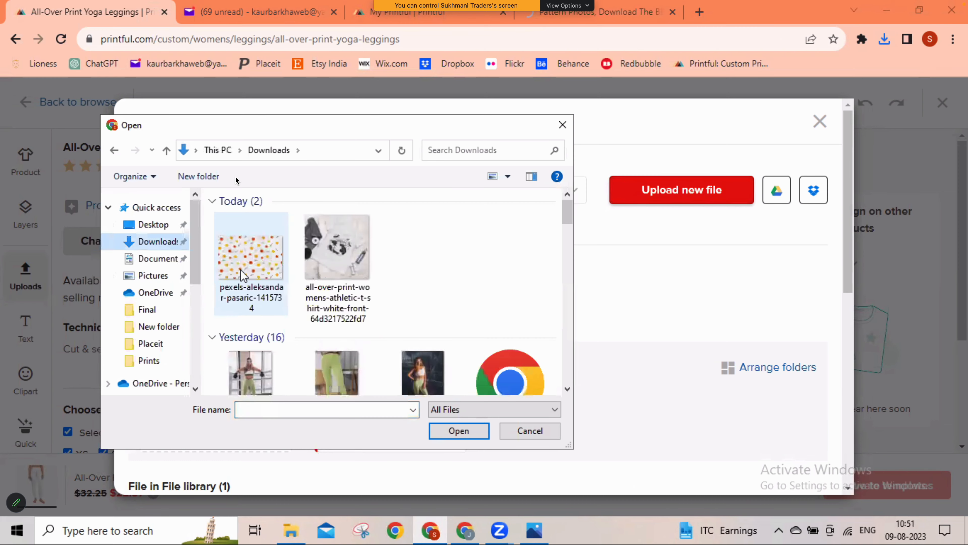
{"action": "left_click", "coordinate": [459, 430]}
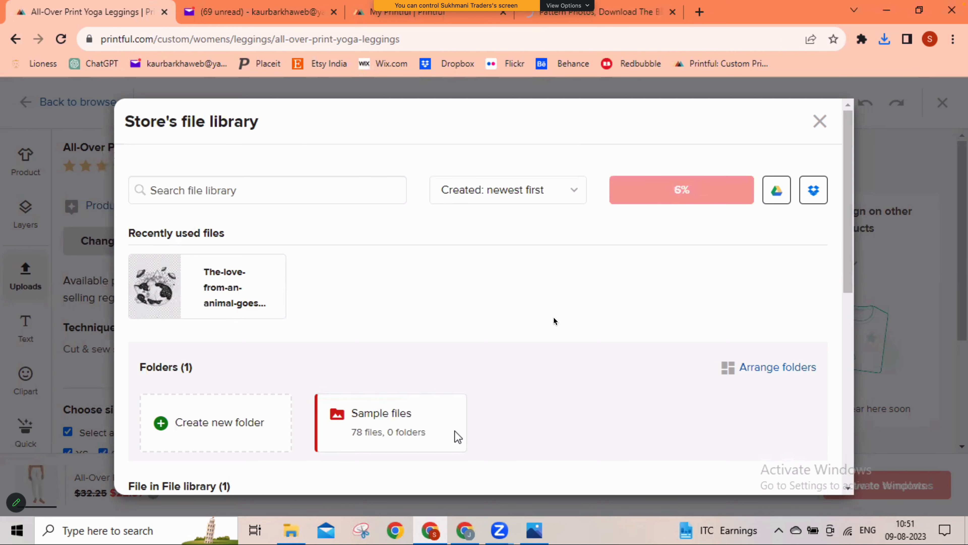
Check the file library for the uploaded citrus pattern, look into the Sample files folder and return to the library.
{"action": "scroll", "coordinate": [554, 317], "scroll_direction": "down", "scroll_amount": 2}
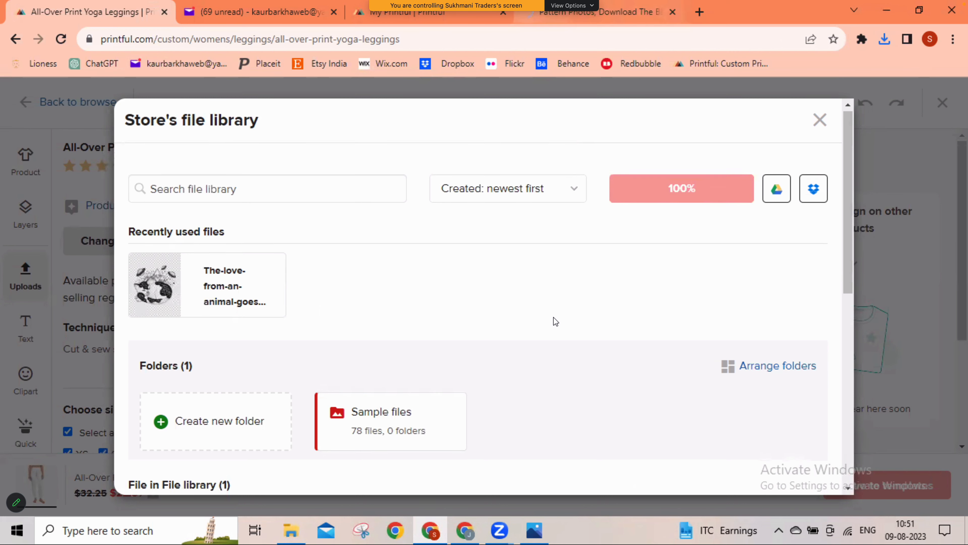
{"action": "scroll", "coordinate": [555, 321], "scroll_direction": "down", "scroll_amount": 1}
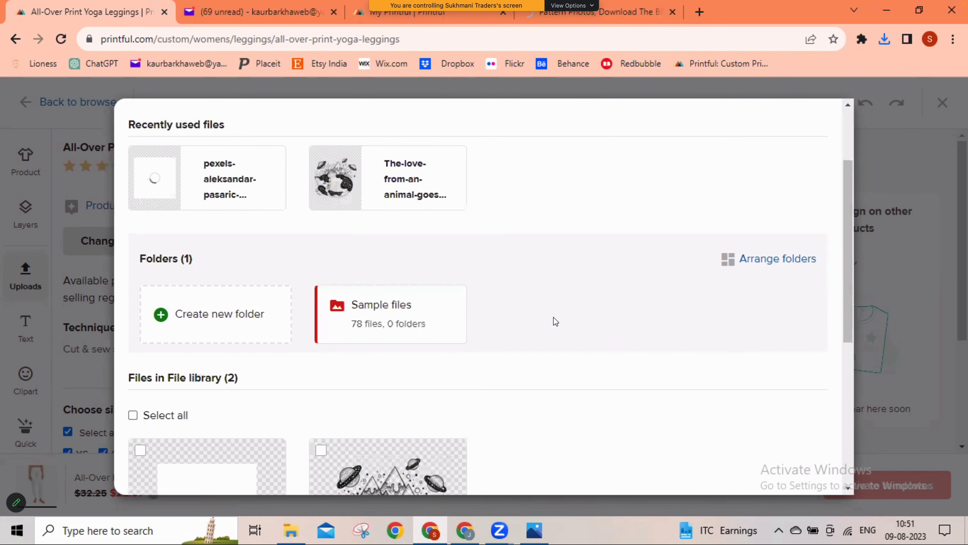
{"action": "scroll", "coordinate": [555, 321], "scroll_direction": "down", "scroll_amount": 2}
{"action": "scroll", "coordinate": [554, 317], "scroll_direction": "down", "scroll_amount": 2}
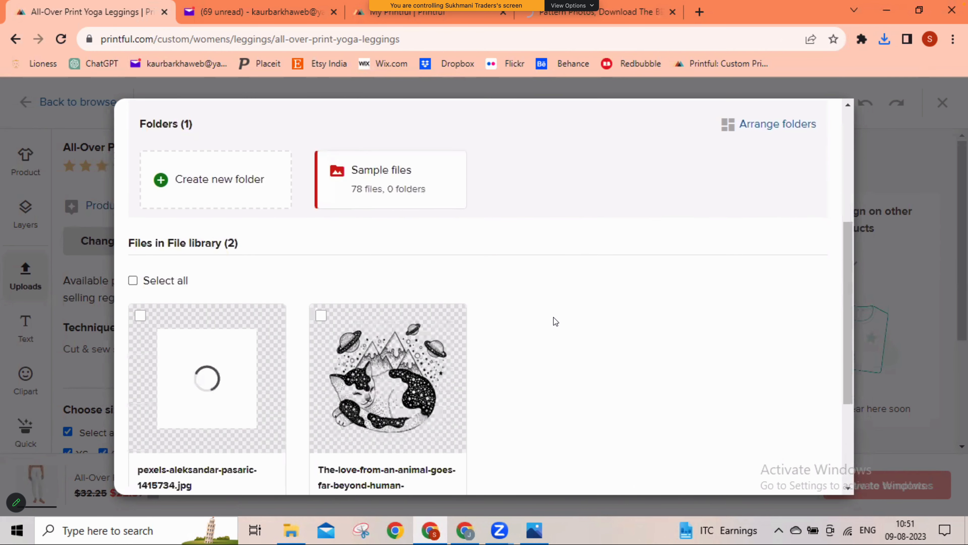
{"action": "scroll", "coordinate": [554, 317], "scroll_direction": "down", "scroll_amount": 1}
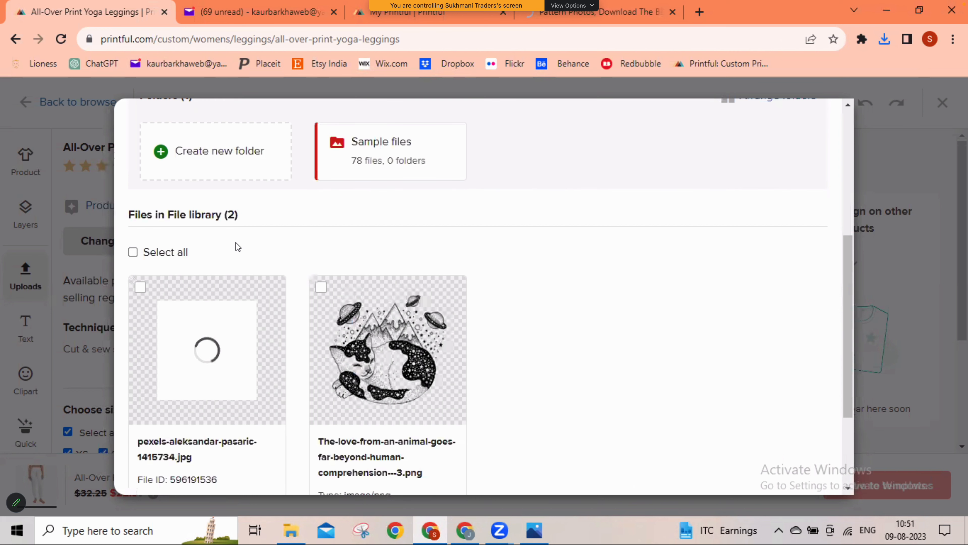
{"action": "scroll", "coordinate": [235, 255], "scroll_direction": "up", "scroll_amount": 6}
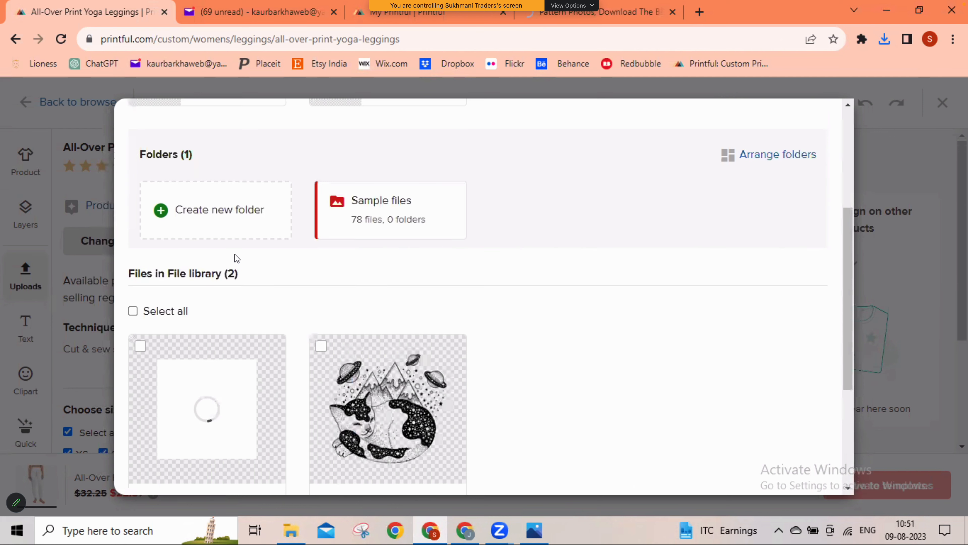
{"action": "left_click", "coordinate": [371, 418]}
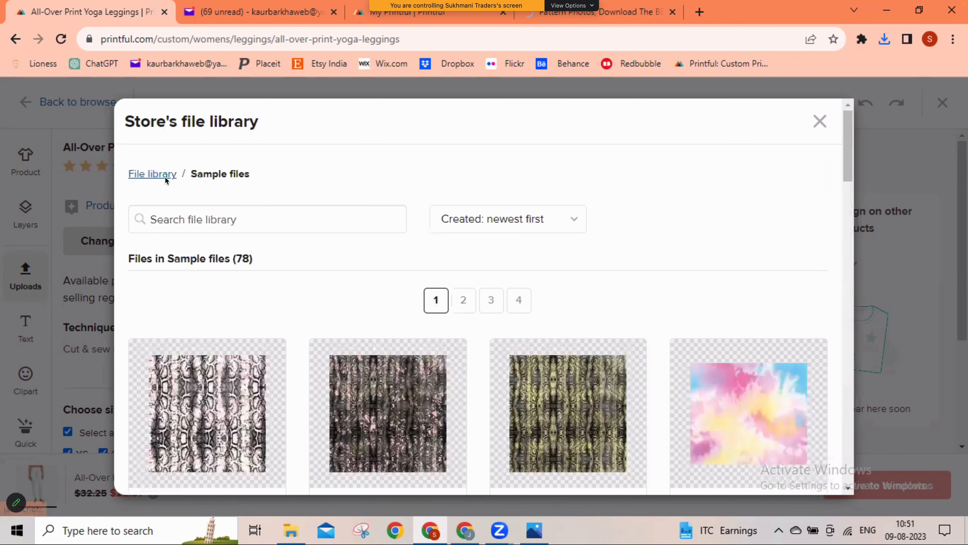
{"action": "left_click", "coordinate": [165, 175]}
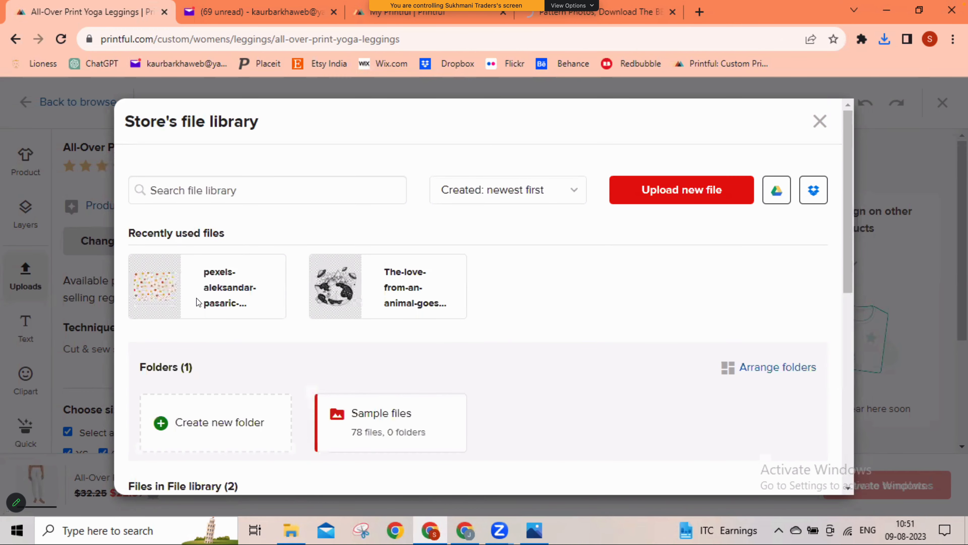
Apply the pink and black snake pattern (Snake_Pattern_3) from the Sample files folder to the yoga leggings.
{"action": "left_click", "coordinate": [388, 417]}
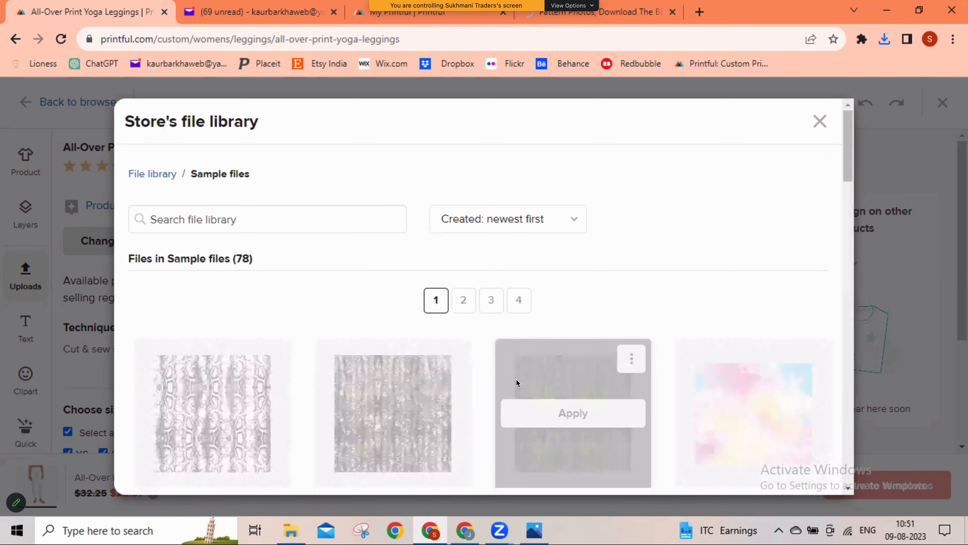
{"action": "left_click", "coordinate": [212, 413]}
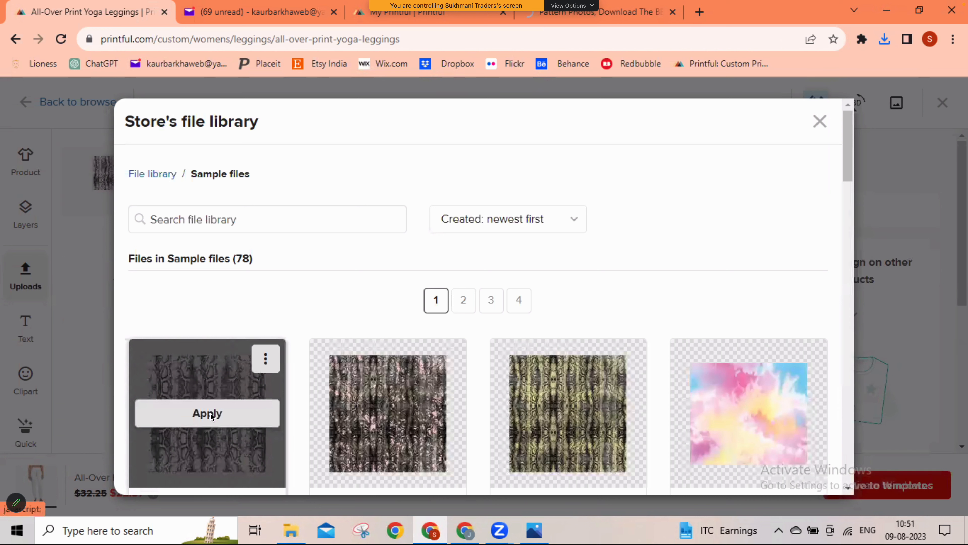
{"action": "left_click", "coordinate": [211, 413]}
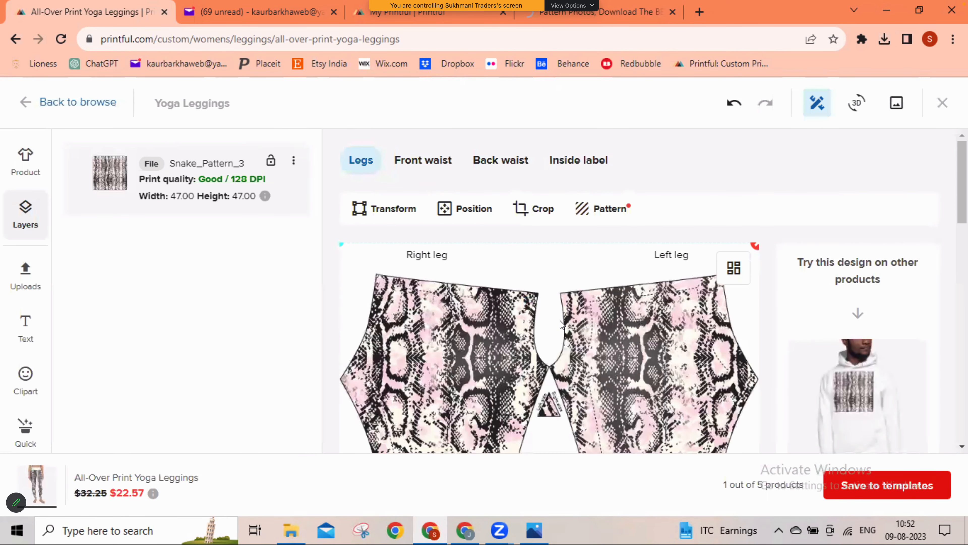
Examine how the snake pattern covers the right and left legs, including the safe print area and print quality.
{"action": "scroll", "coordinate": [559, 321], "scroll_direction": "down", "scroll_amount": 1}
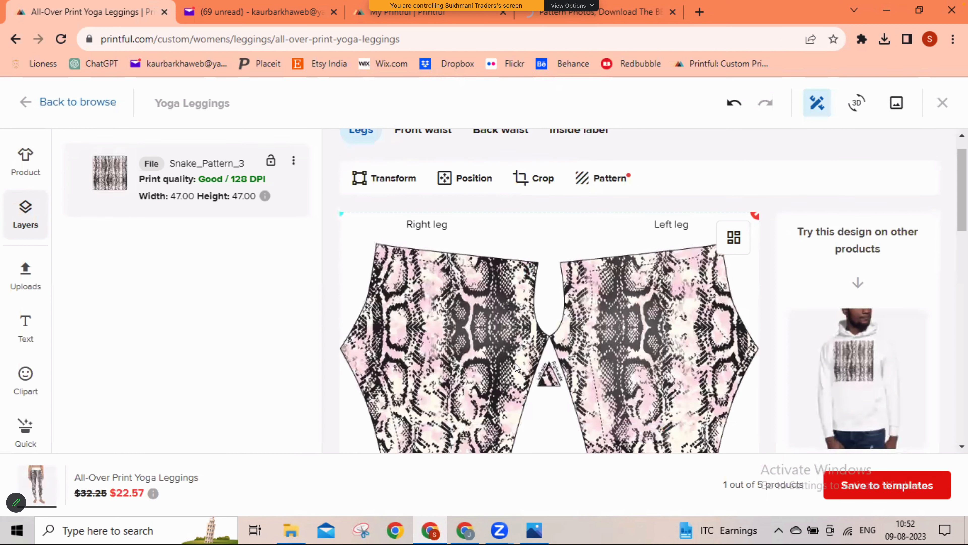
{"action": "scroll", "coordinate": [317, 324], "scroll_direction": "down", "scroll_amount": 3}
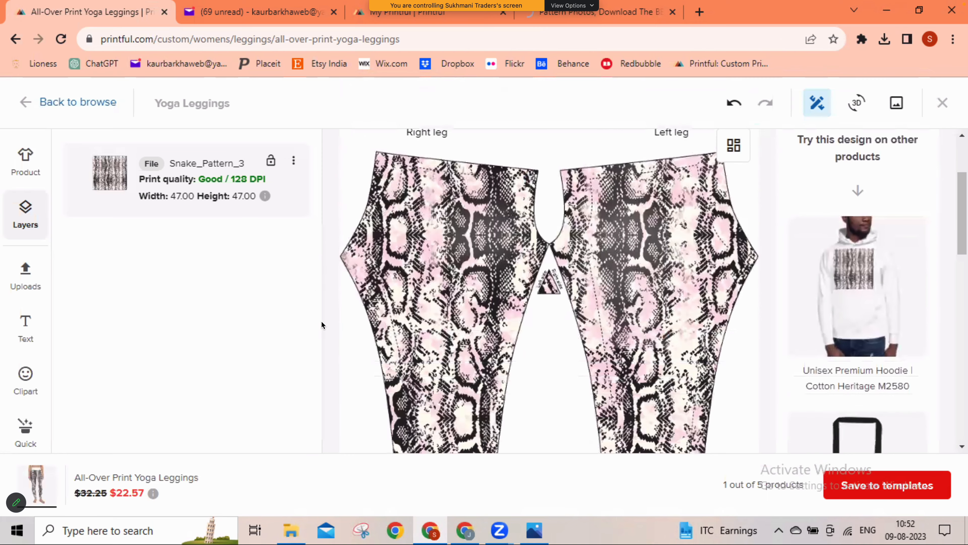
{"action": "scroll", "coordinate": [423, 328], "scroll_direction": "down", "scroll_amount": 1}
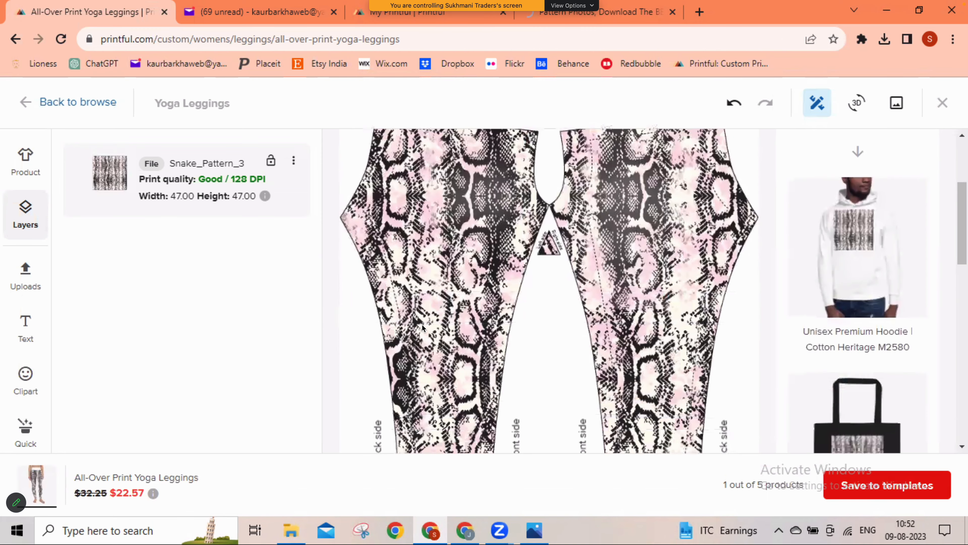
{"action": "scroll", "coordinate": [423, 328], "scroll_direction": "down", "scroll_amount": 1}
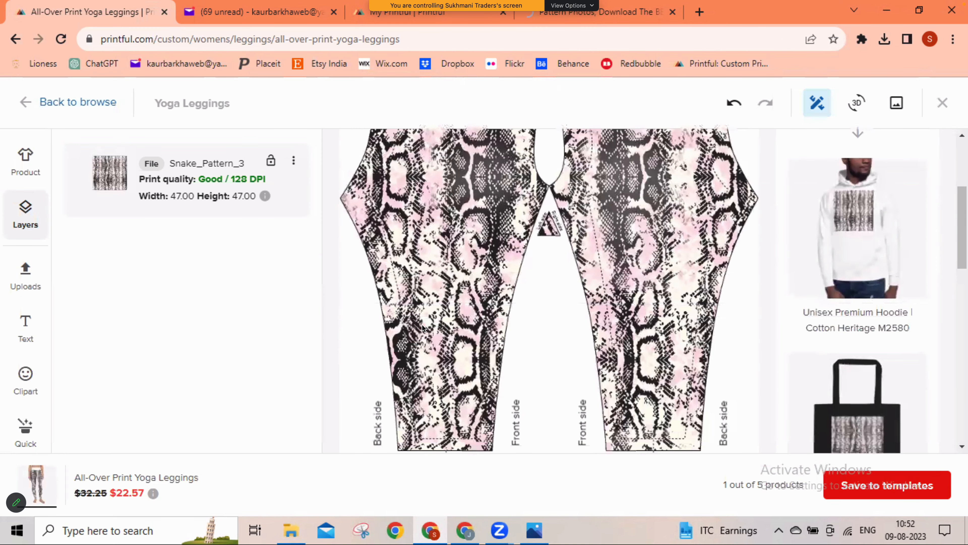
{"action": "scroll", "coordinate": [423, 328], "scroll_direction": "down", "scroll_amount": 2}
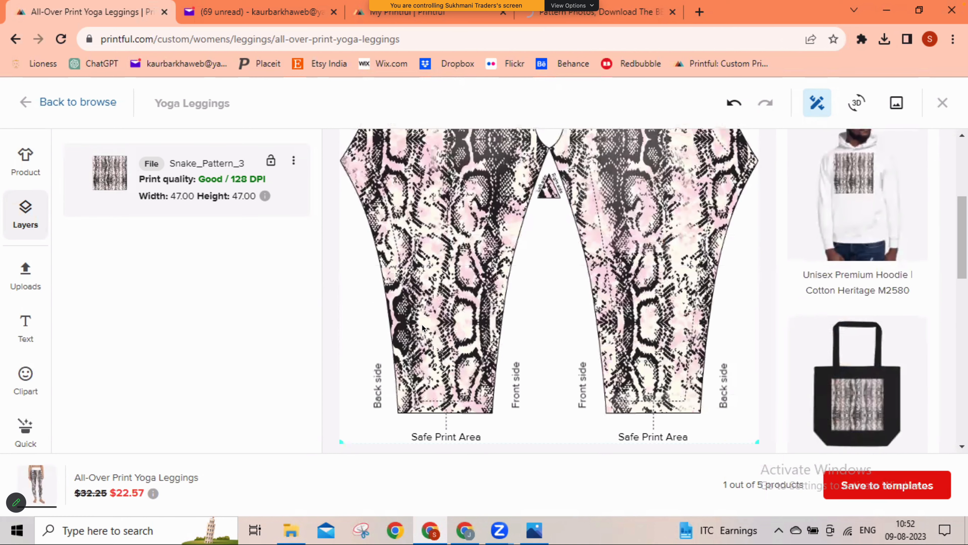
{"action": "scroll", "coordinate": [423, 327], "scroll_direction": "down", "scroll_amount": 4}
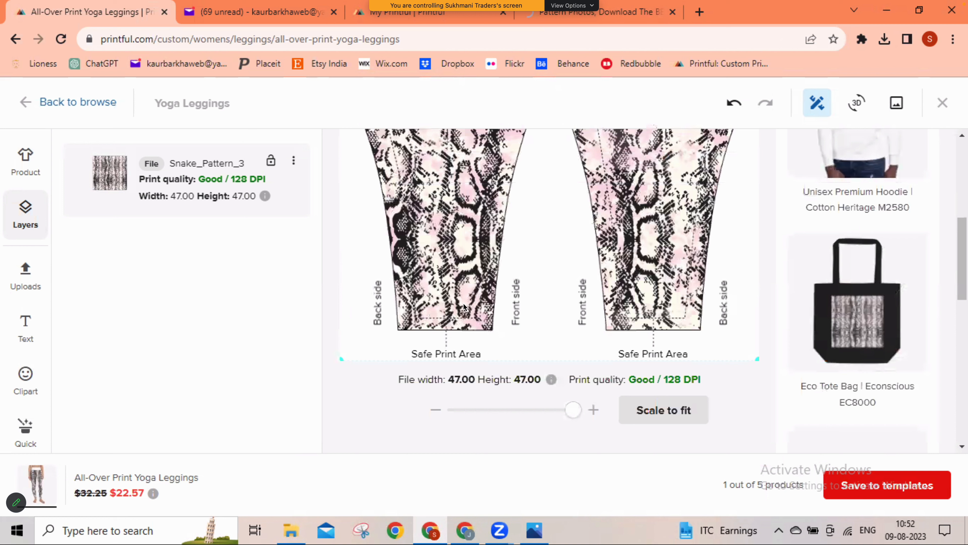
{"action": "scroll", "coordinate": [967, 241], "scroll_direction": "up", "scroll_amount": 4}
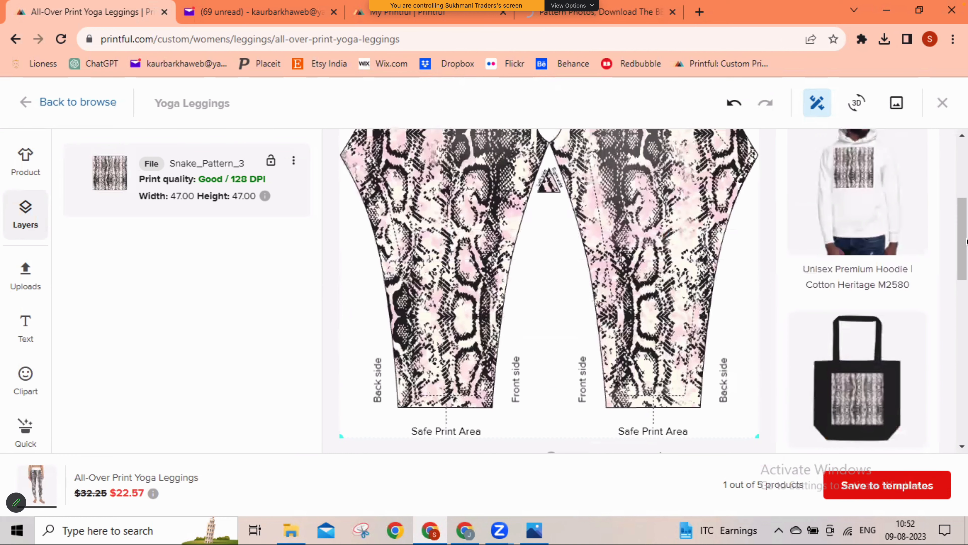
{"action": "scroll", "coordinate": [967, 241], "scroll_direction": "up", "scroll_amount": 2}
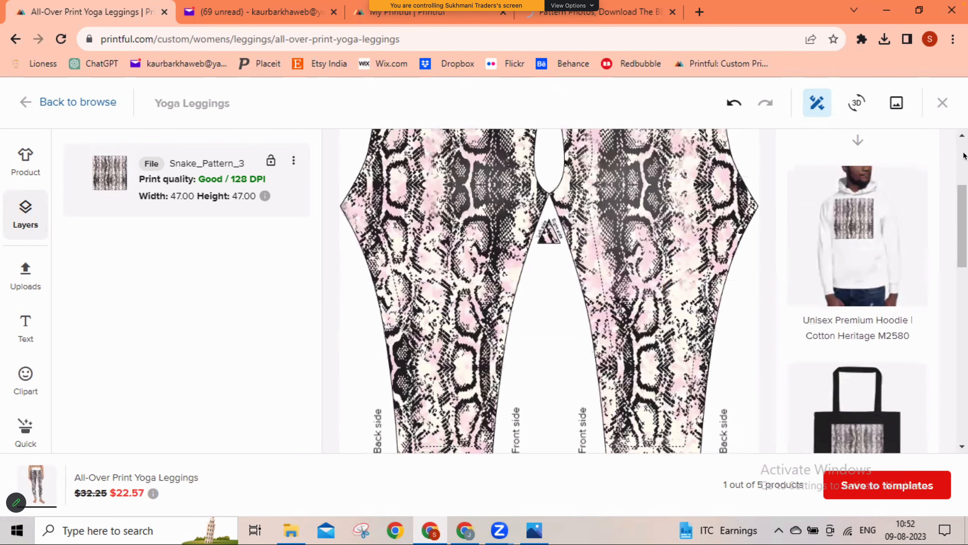
{"action": "left_click", "coordinate": [964, 139]}
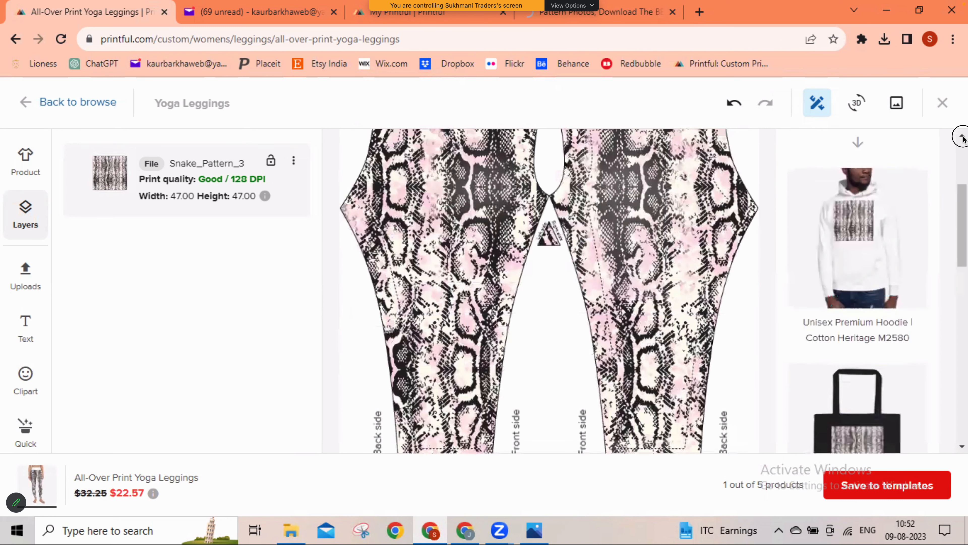
{"action": "scroll", "coordinate": [963, 153], "scroll_direction": "up", "scroll_amount": 5}
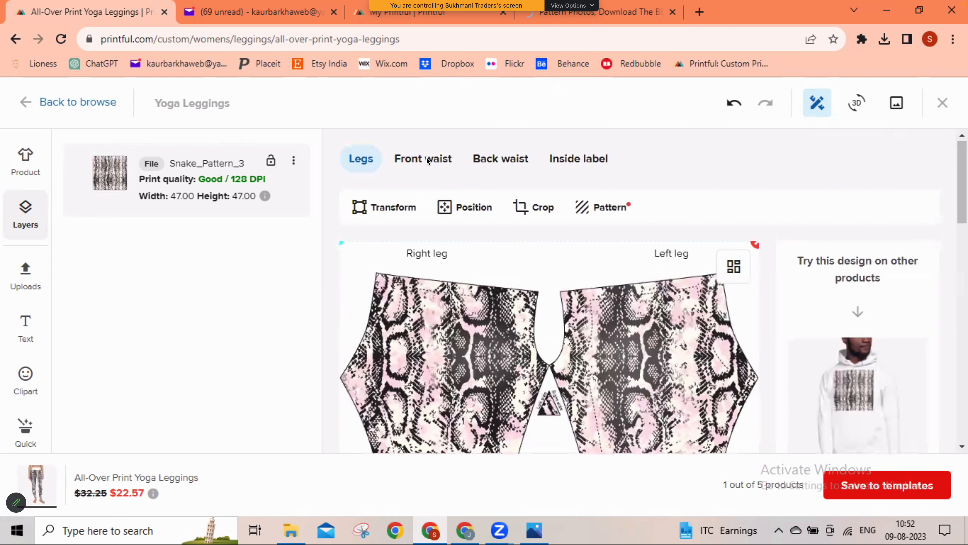
{"action": "scroll", "coordinate": [487, 162], "scroll_direction": "up", "scroll_amount": 1}
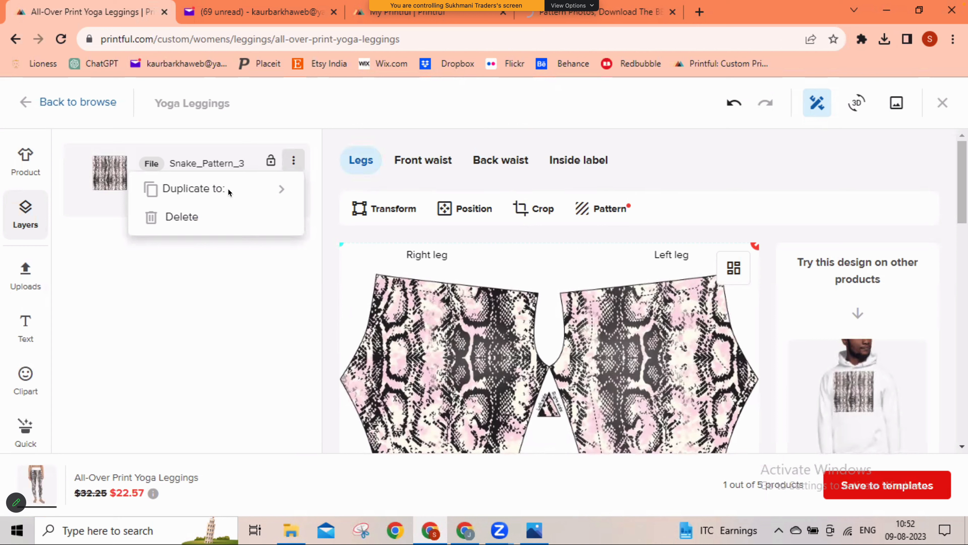
View the placements the snake pattern layer can be duplicated to, then inspect the front waist and back waist designs.
{"action": "left_click", "coordinate": [283, 189]}
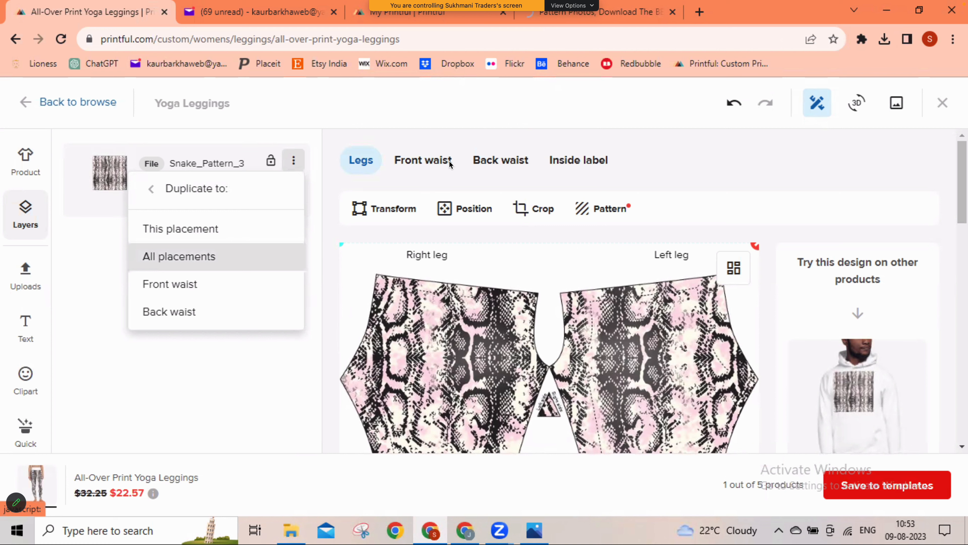
{"action": "left_click", "coordinate": [461, 309]}
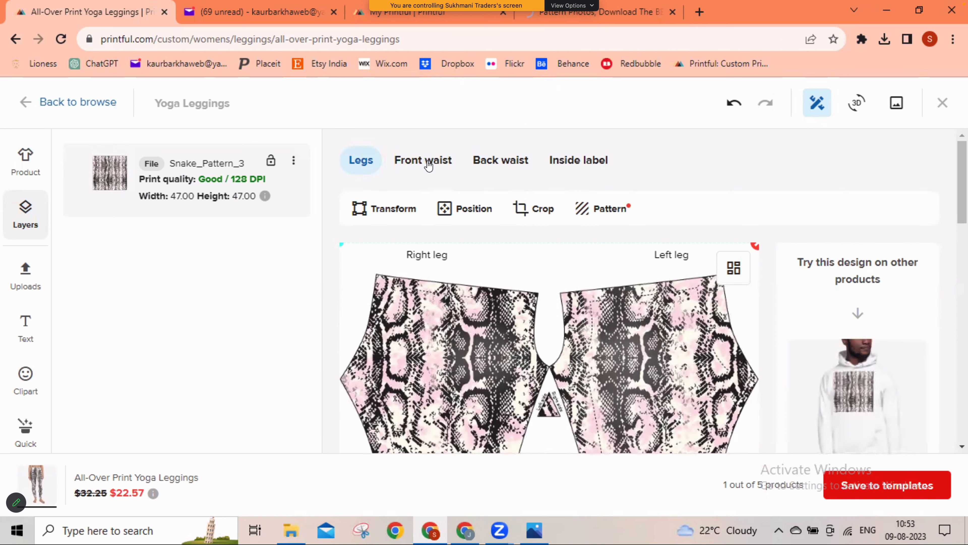
{"action": "left_click", "coordinate": [429, 165]}
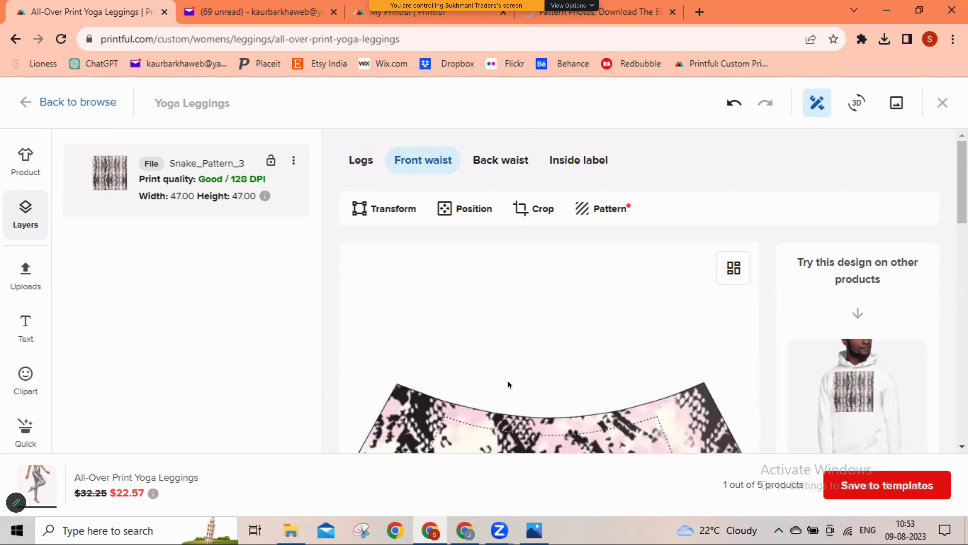
{"action": "left_click", "coordinate": [496, 161]}
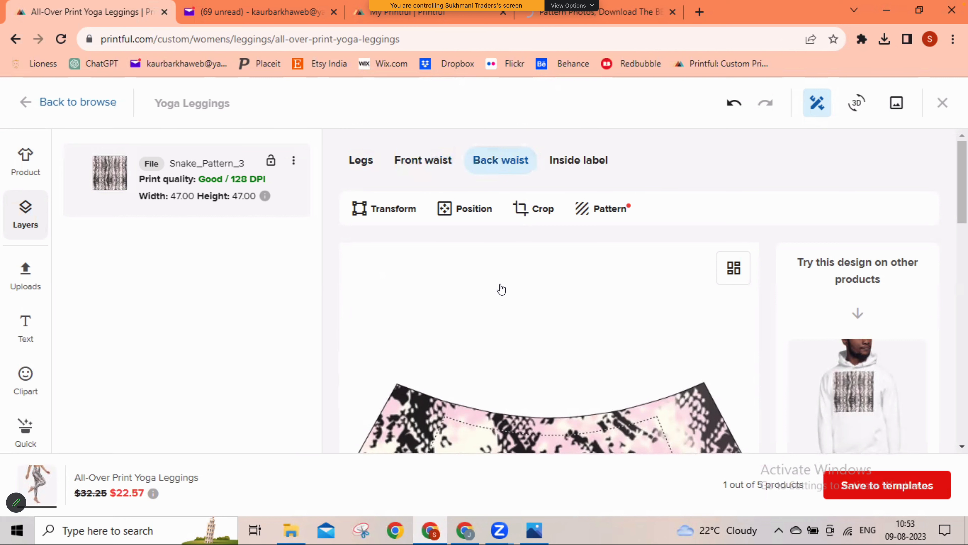
Choose black as the stitch color for the yoga leggings.
{"action": "scroll", "coordinate": [501, 289], "scroll_direction": "down", "scroll_amount": 3}
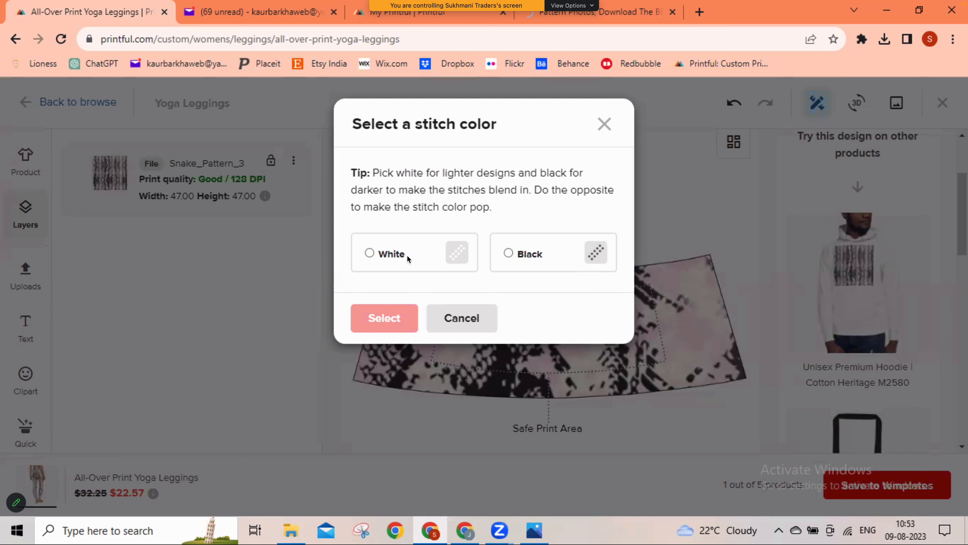
{"action": "left_click", "coordinate": [509, 253]}
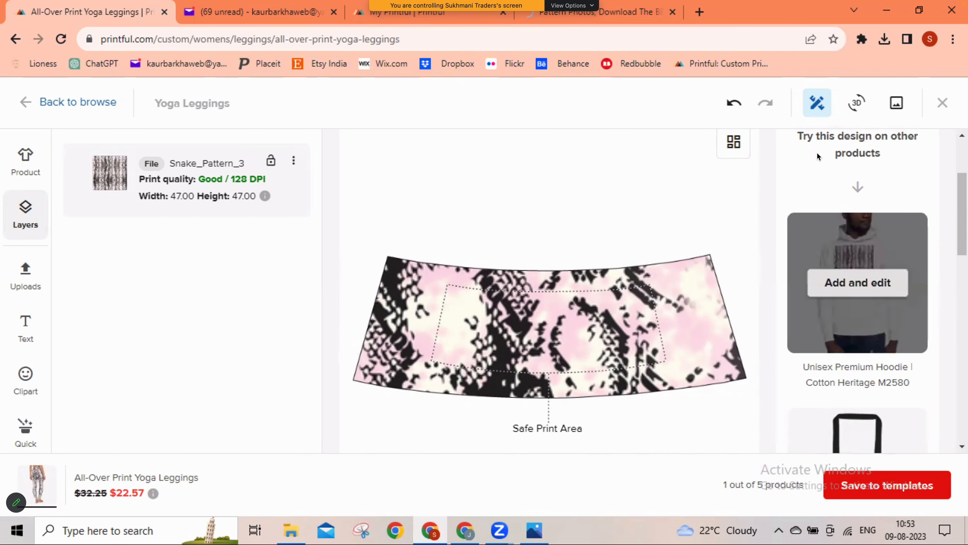
Preview the leggings mockups, then save the design to the product templates and locate the Yoga Leggings template.
{"action": "left_click", "coordinate": [897, 106]}
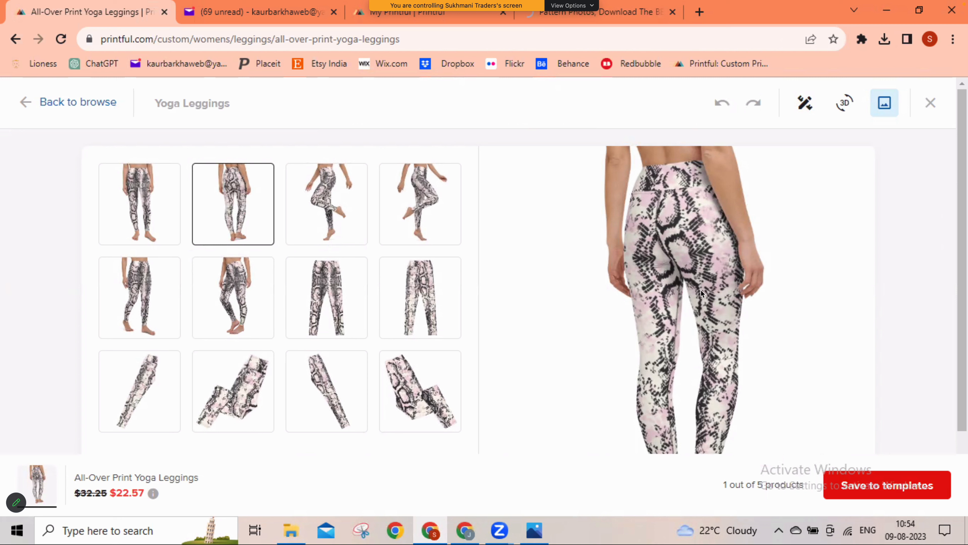
{"action": "left_click", "coordinate": [907, 489]}
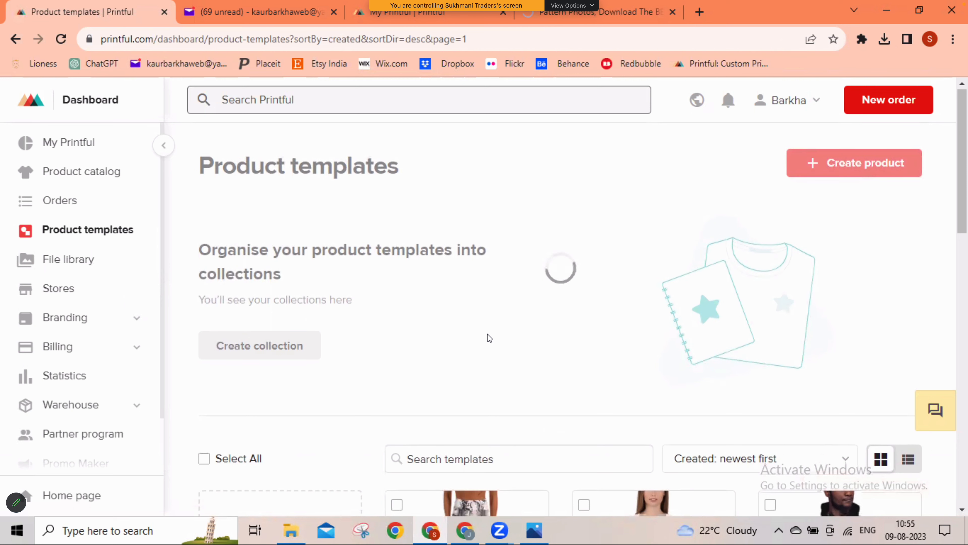
{"action": "scroll", "coordinate": [490, 338], "scroll_direction": "down", "scroll_amount": 3}
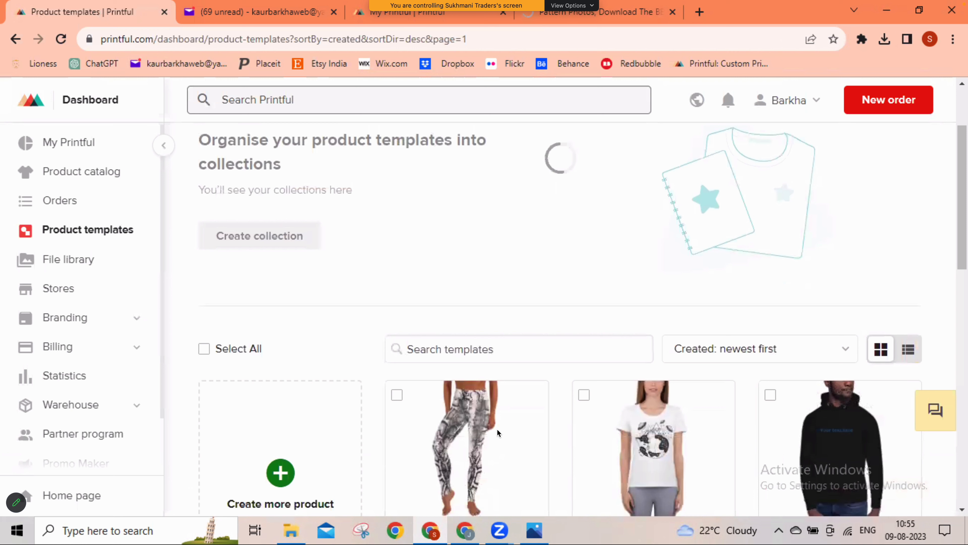
{"action": "mouse_move", "coordinate": [499, 418]}
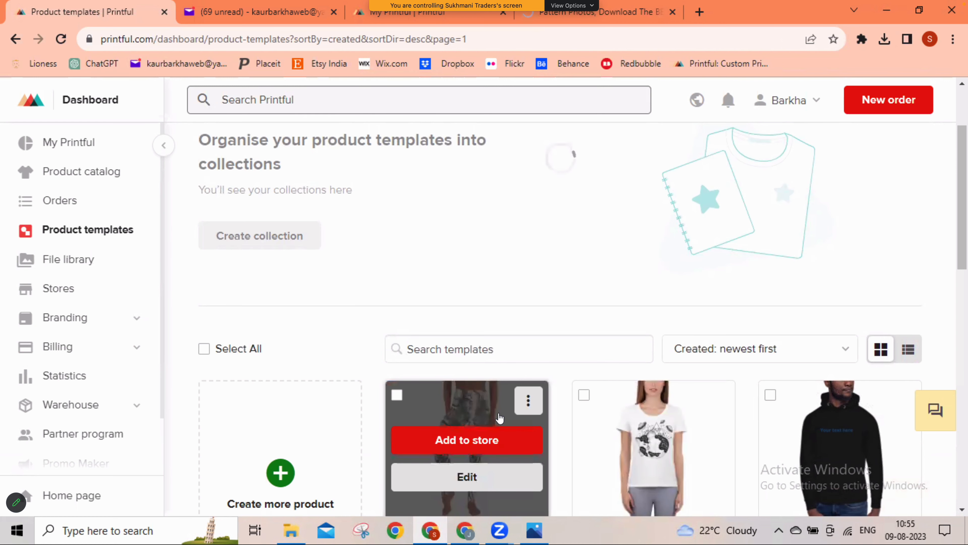
{"action": "scroll", "coordinate": [482, 398], "scroll_direction": "down", "scroll_amount": 1}
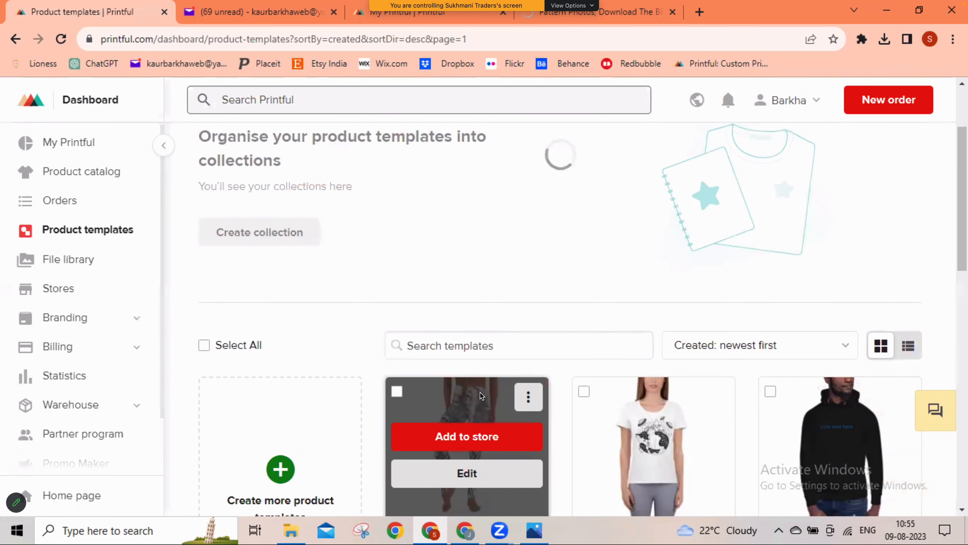
{"action": "scroll", "coordinate": [482, 398], "scroll_direction": "down", "scroll_amount": 2}
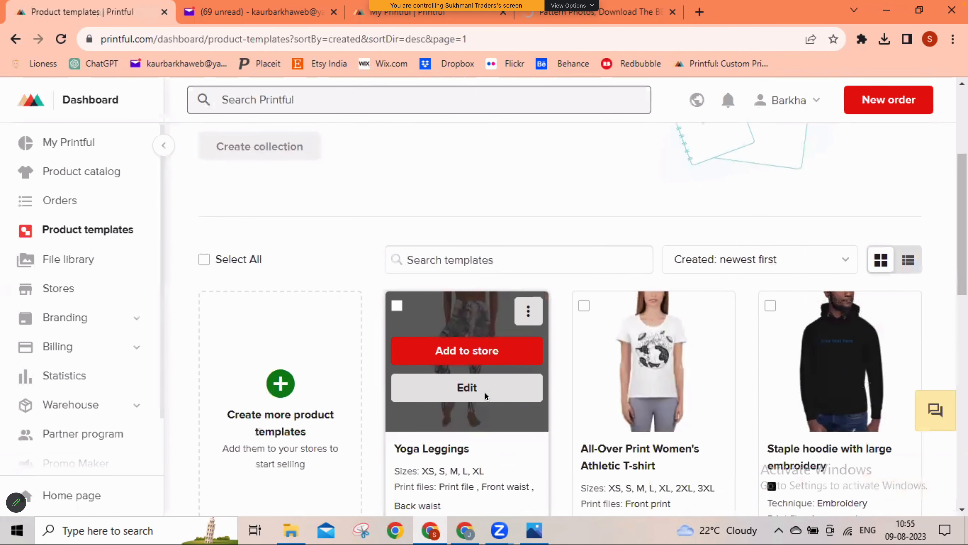
{"action": "scroll", "coordinate": [531, 325], "scroll_direction": "down", "scroll_amount": 1}
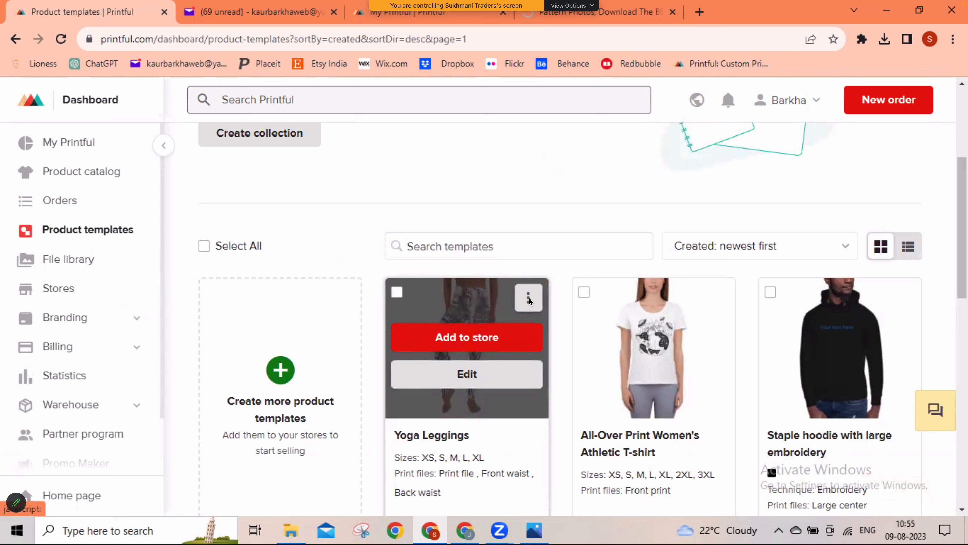
Start a mockup download for the Yoga Leggings template using the basic mockups.
{"action": "left_click", "coordinate": [528, 299]}
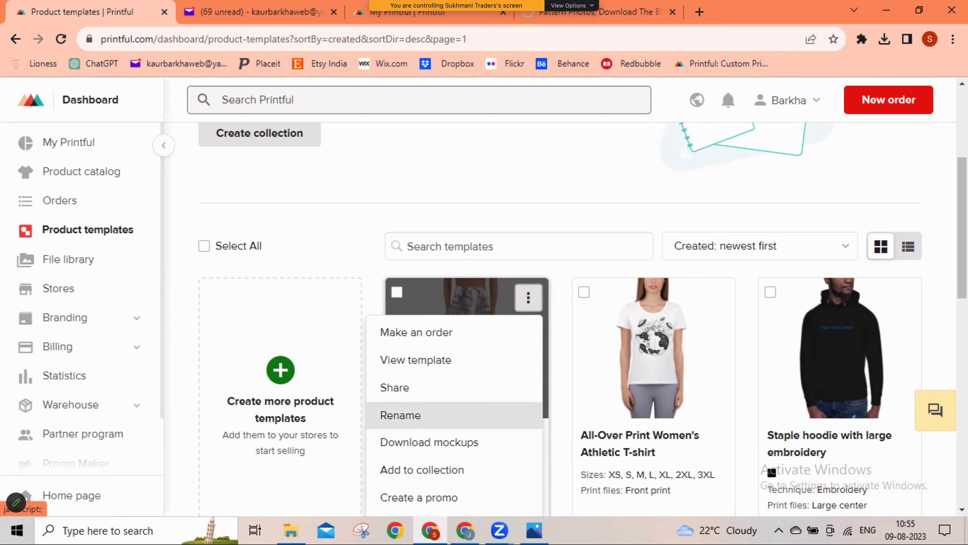
{"action": "left_click", "coordinate": [440, 443]}
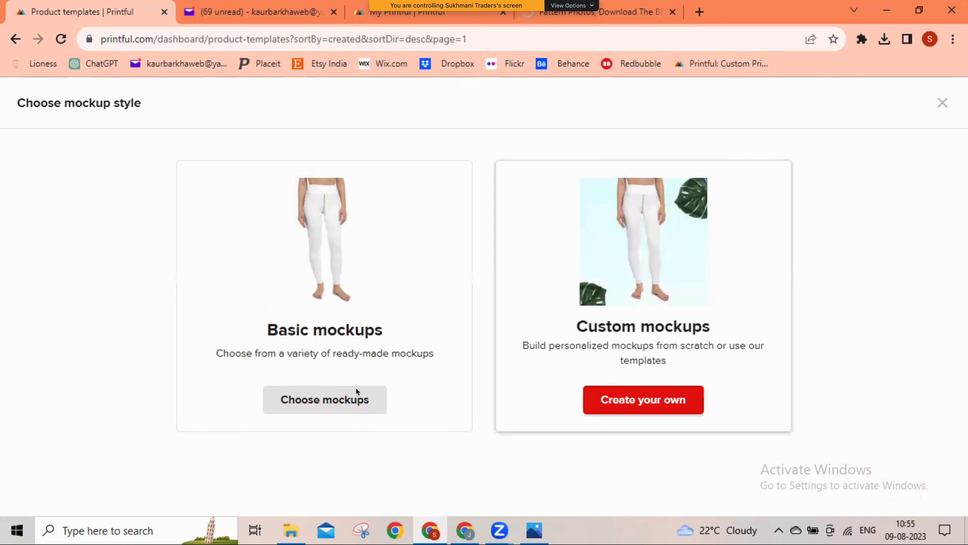
{"action": "left_click", "coordinate": [330, 404]}
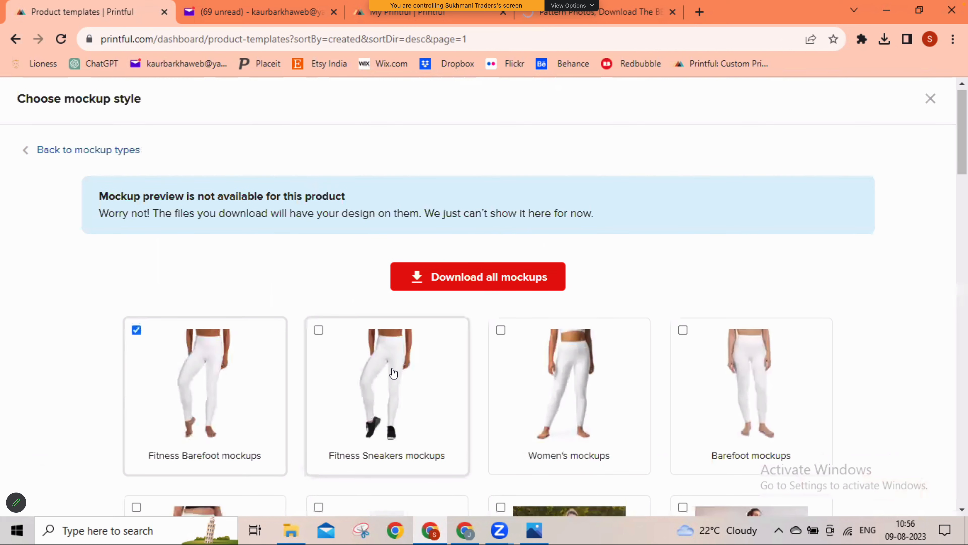
Deselect the Fitness Barefoot mockups and select the Lifestyle 6 mockups.
{"action": "scroll", "coordinate": [393, 373], "scroll_direction": "down", "scroll_amount": 3}
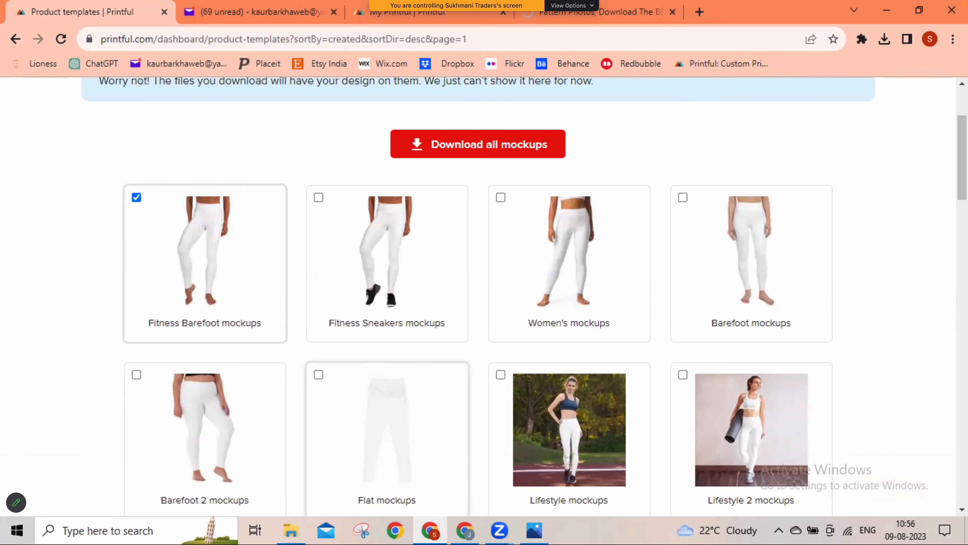
{"action": "left_click", "coordinate": [138, 199]}
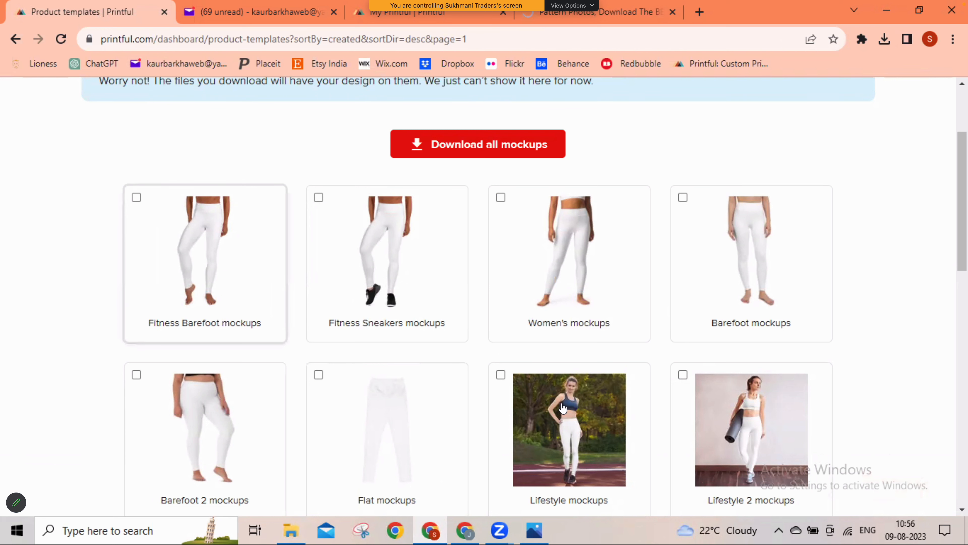
{"action": "scroll", "coordinate": [526, 420], "scroll_direction": "down", "scroll_amount": 4}
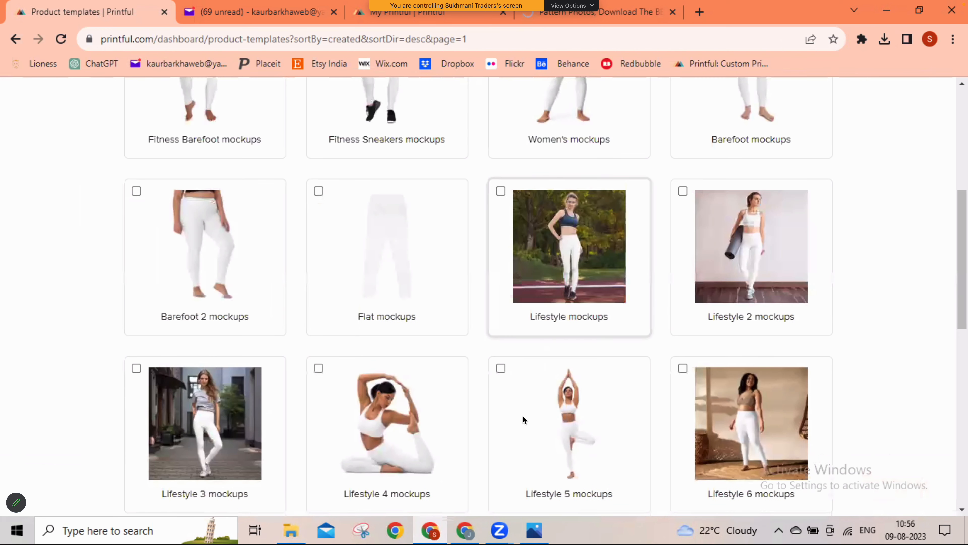
{"action": "left_click", "coordinate": [761, 417]}
{"action": "scroll", "coordinate": [761, 416], "scroll_direction": "down", "scroll_amount": 2}
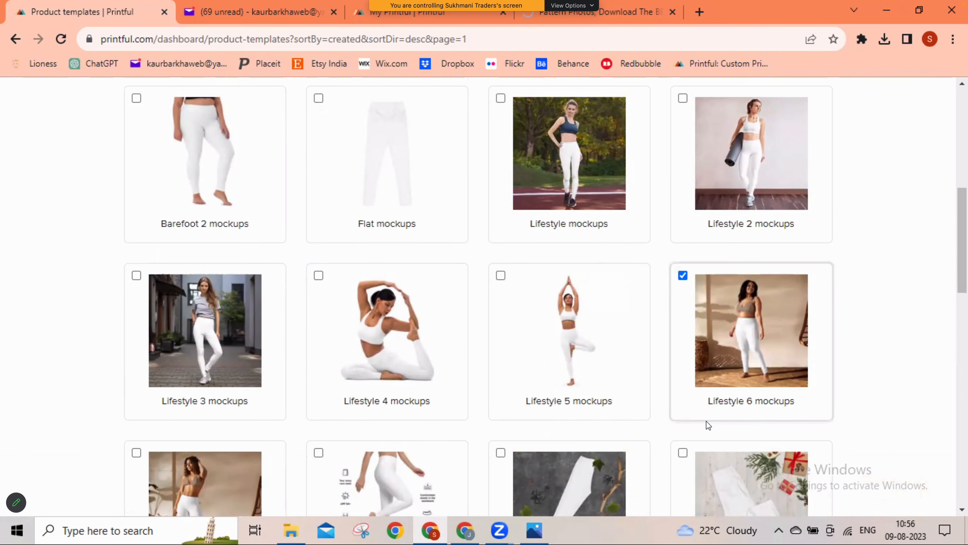
Try to generate only the front Lifestyle 6 mockup in JPG format, leaving out the back view.
{"action": "scroll", "coordinate": [707, 421], "scroll_direction": "down", "scroll_amount": 4}
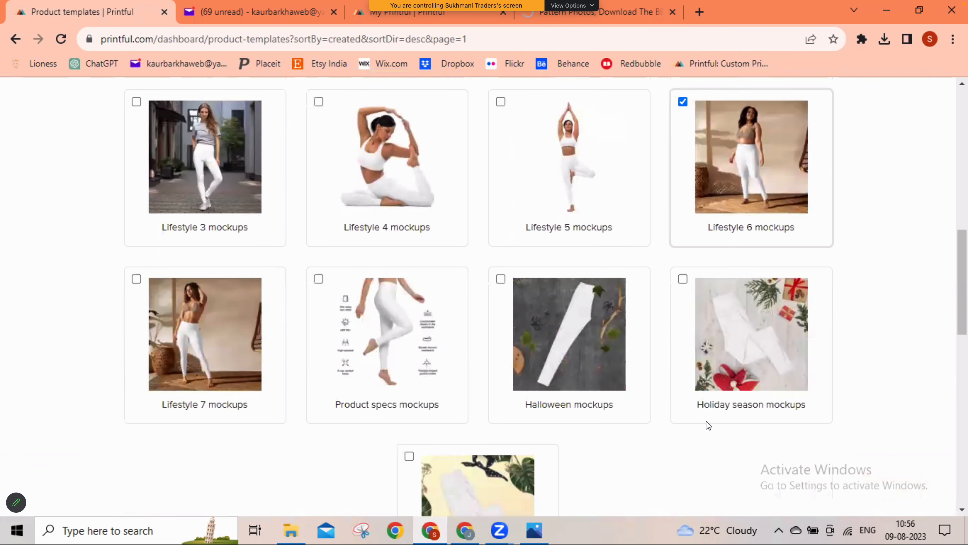
{"action": "scroll", "coordinate": [706, 420], "scroll_direction": "down", "scroll_amount": 15}
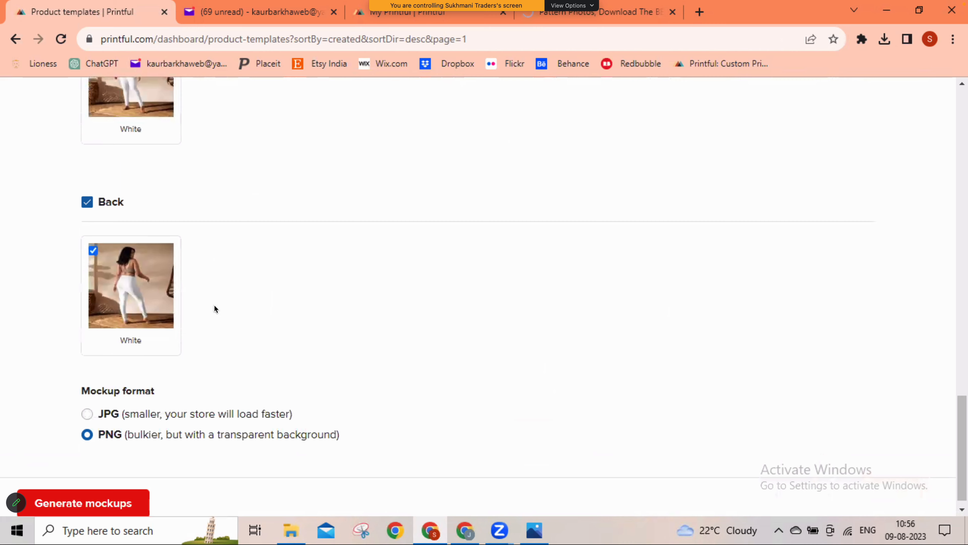
{"action": "scroll", "coordinate": [206, 299], "scroll_direction": "up", "scroll_amount": 1}
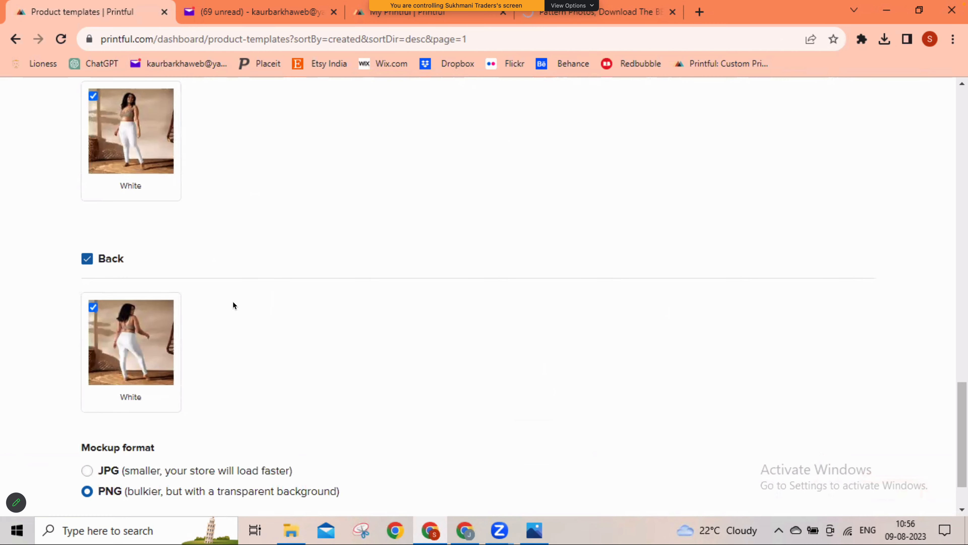
{"action": "left_click", "coordinate": [95, 263]}
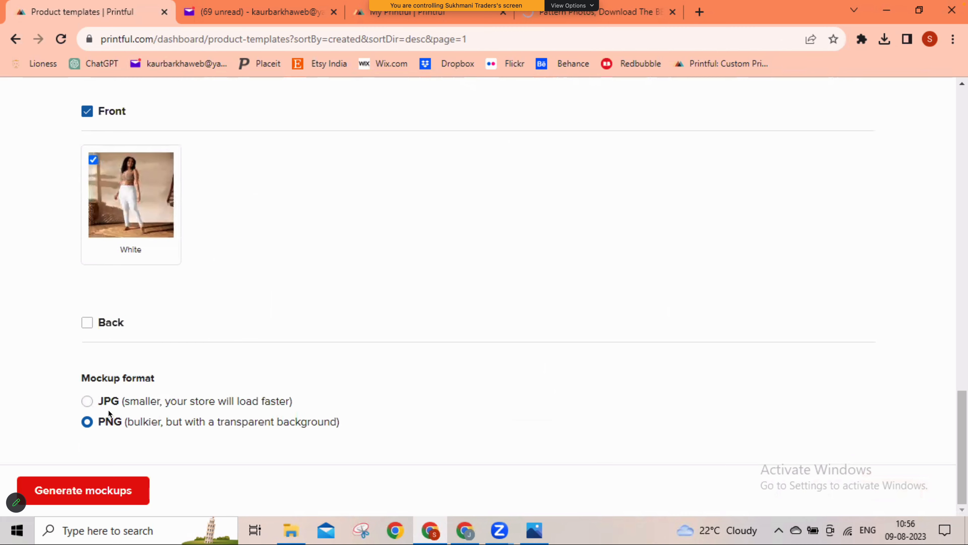
{"action": "left_click", "coordinate": [123, 407]}
{"action": "left_click", "coordinate": [108, 498]}
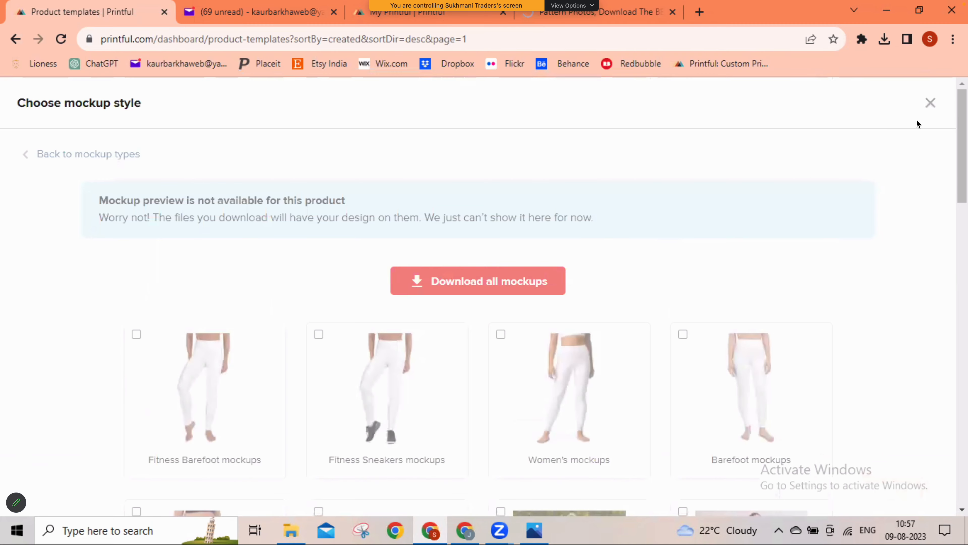
Leave the mockup style selection and dismiss the new order dialog.
{"action": "left_click", "coordinate": [930, 103]}
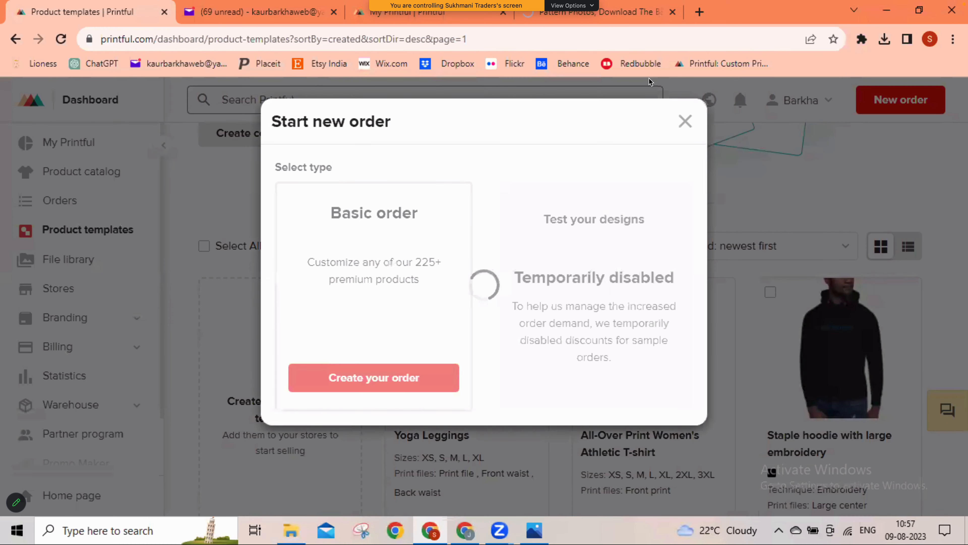
{"action": "left_click", "coordinate": [679, 119]}
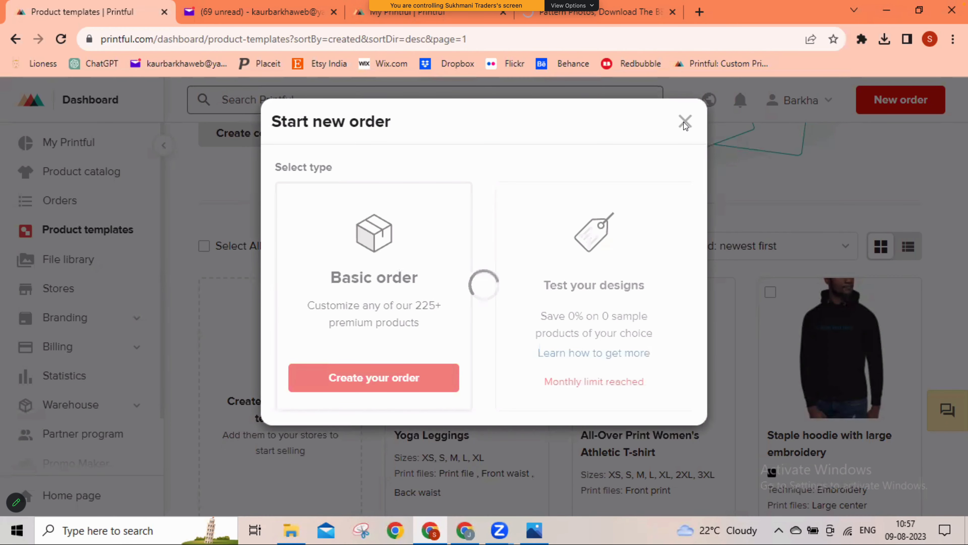
{"action": "left_click", "coordinate": [684, 121]}
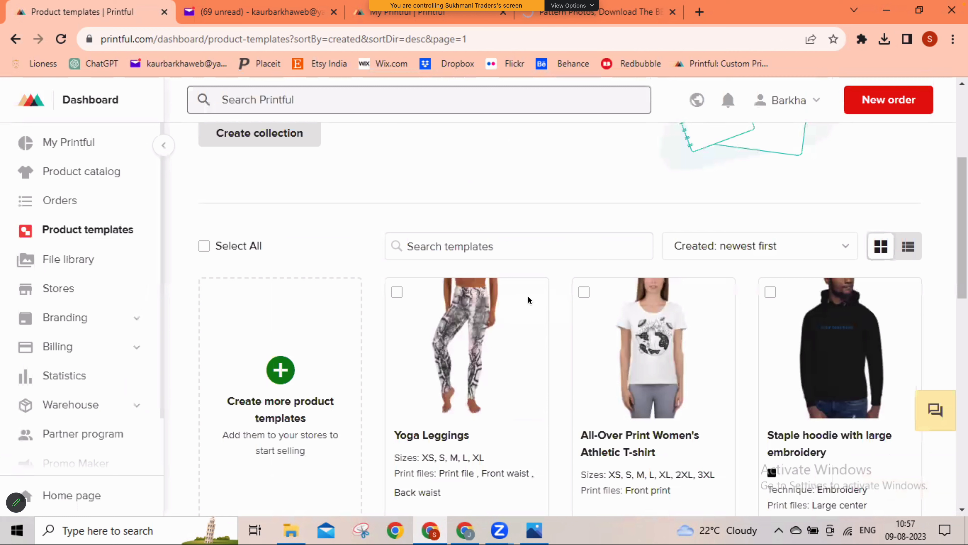
Open the basic mockups for downloading from the Yoga Leggings template.
{"action": "mouse_move", "coordinate": [529, 299]}
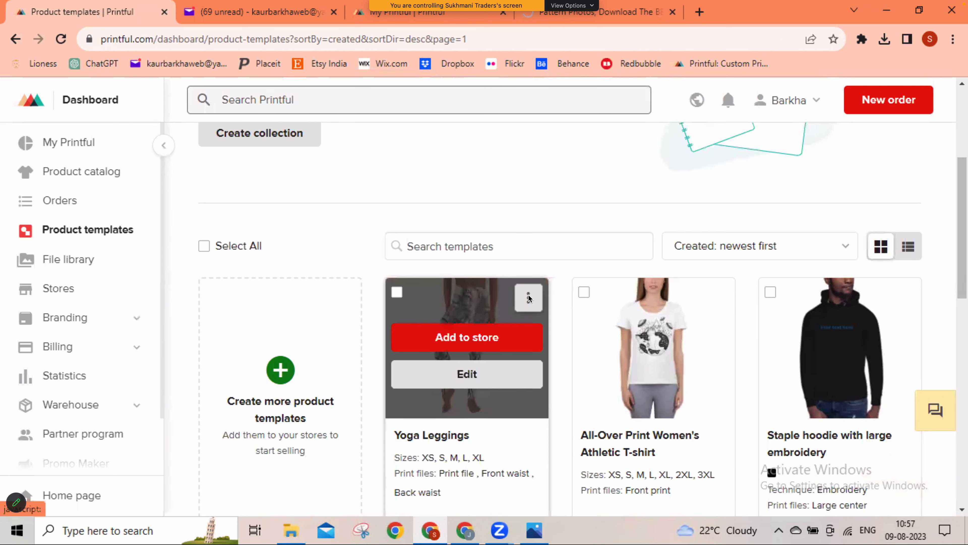
{"action": "left_click", "coordinate": [529, 298]}
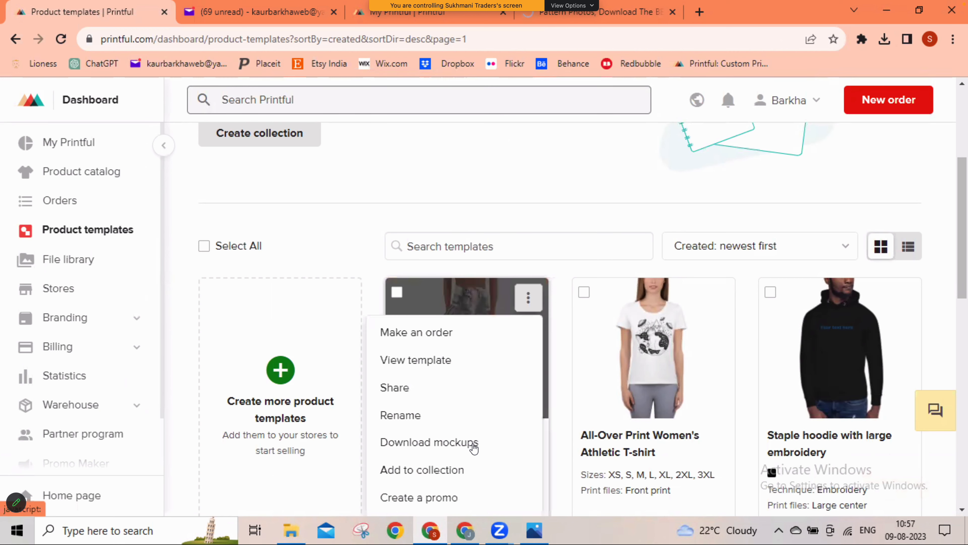
{"action": "left_click", "coordinate": [459, 443]}
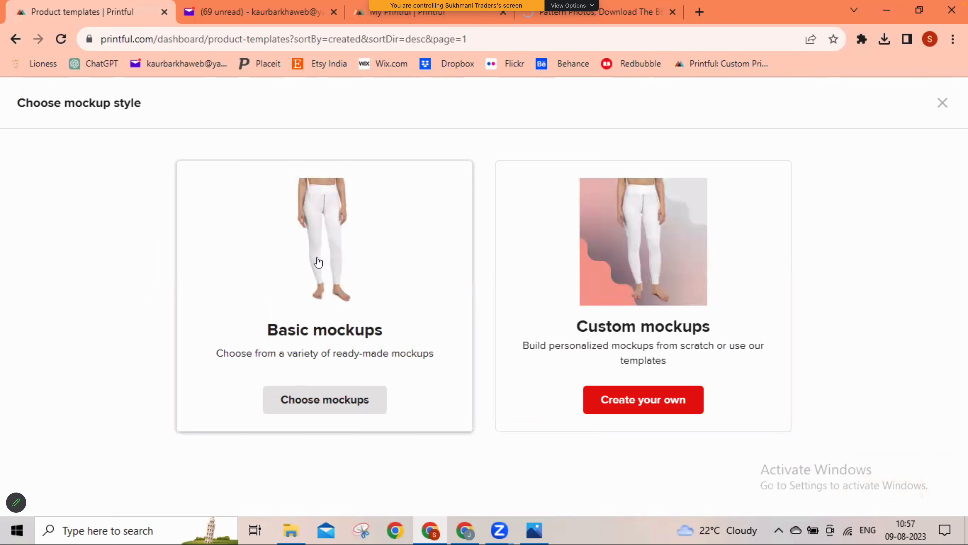
{"action": "left_click", "coordinate": [318, 262]}
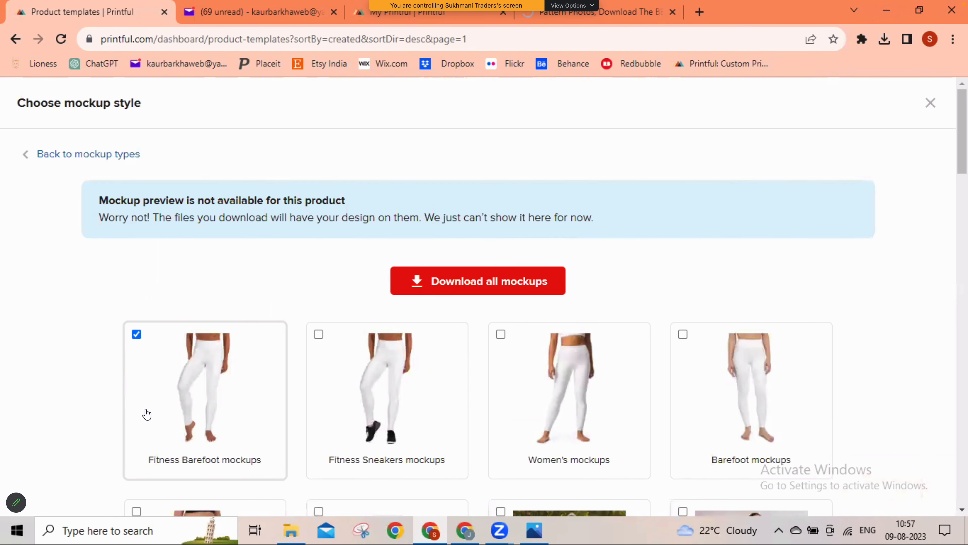
Replace the Fitness Barefoot mockups with the Lifestyle 2 mockups in the selection.
{"action": "left_click", "coordinate": [146, 412]}
{"action": "scroll", "coordinate": [146, 412], "scroll_direction": "down", "scroll_amount": 1}
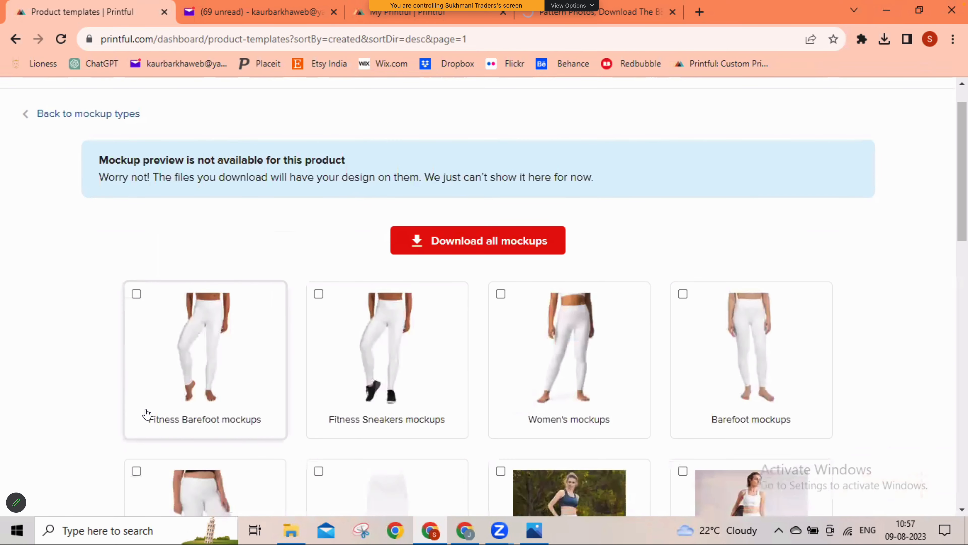
{"action": "scroll", "coordinate": [146, 413], "scroll_direction": "down", "scroll_amount": 1}
{"action": "scroll", "coordinate": [665, 342], "scroll_direction": "down", "scroll_amount": 2}
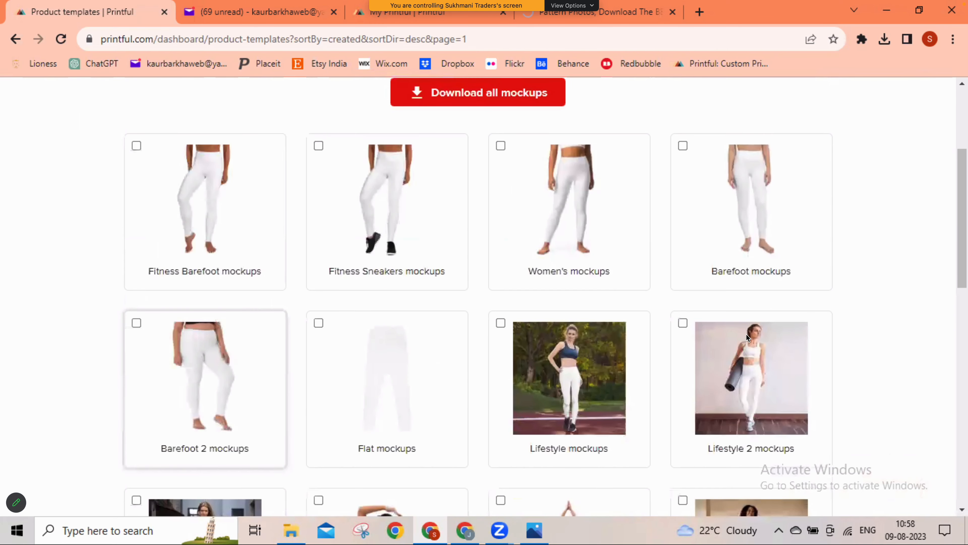
{"action": "scroll", "coordinate": [750, 344], "scroll_direction": "down", "scroll_amount": 3}
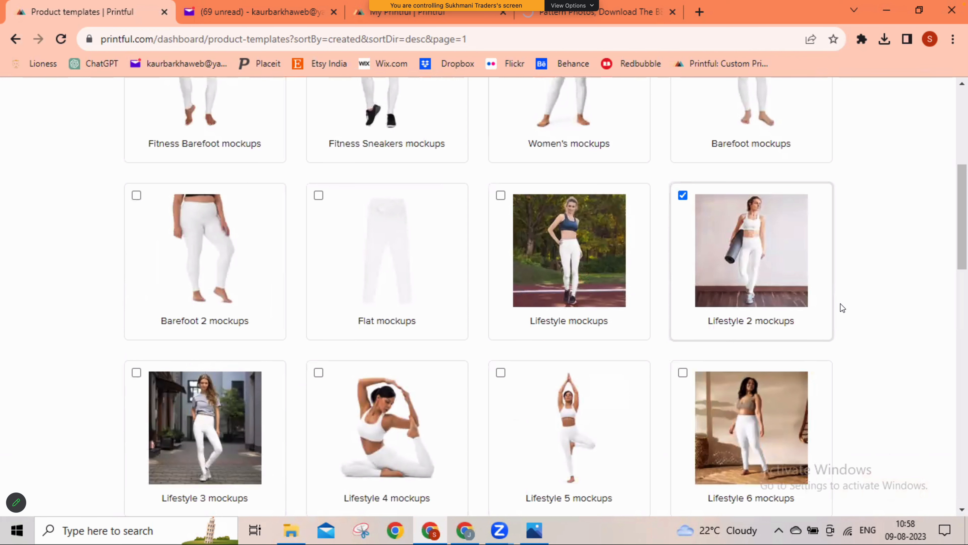
Exclude the back view, choose JPG as the mockup format, and generate and download the front Lifestyle 2 mockup.
{"action": "scroll", "coordinate": [842, 308], "scroll_direction": "down", "scroll_amount": 10}
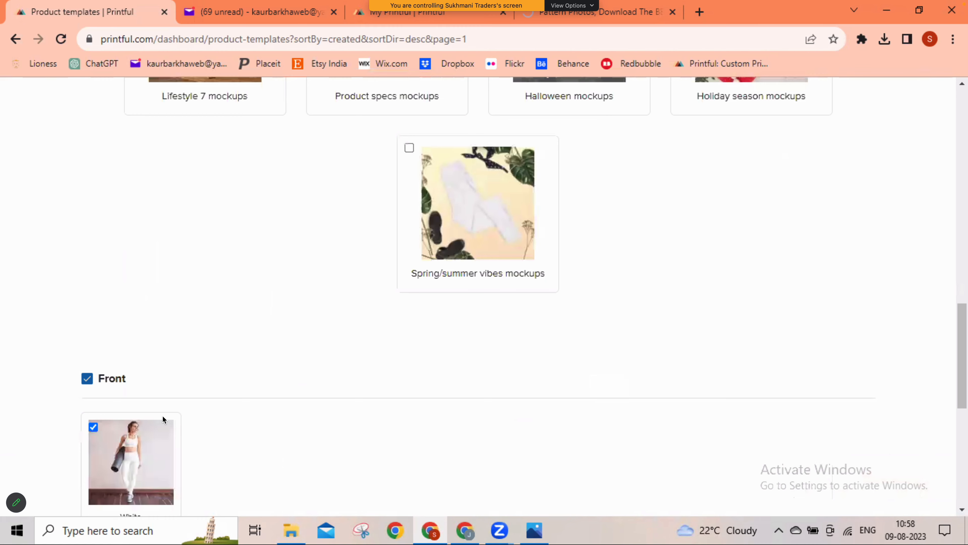
{"action": "scroll", "coordinate": [163, 418], "scroll_direction": "down", "scroll_amount": 10}
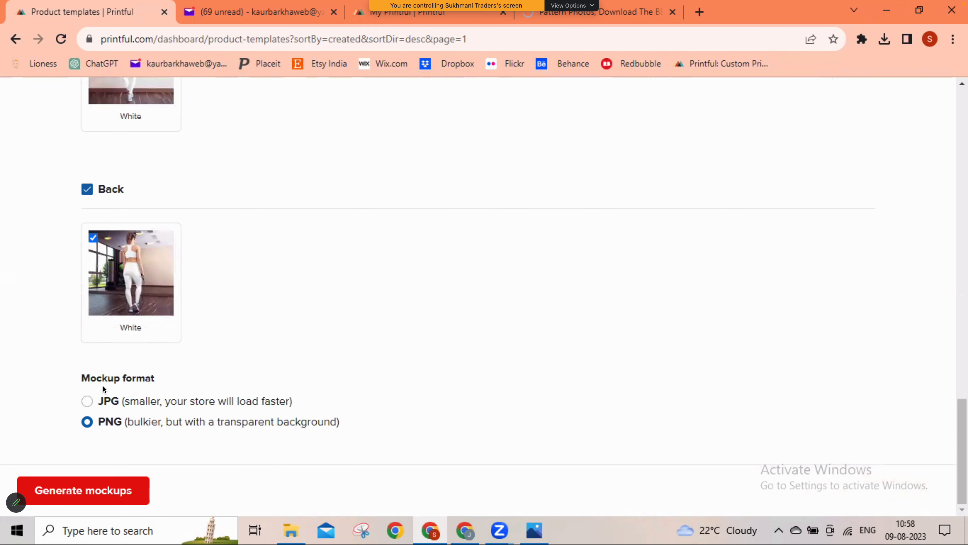
{"action": "left_click", "coordinate": [133, 271]}
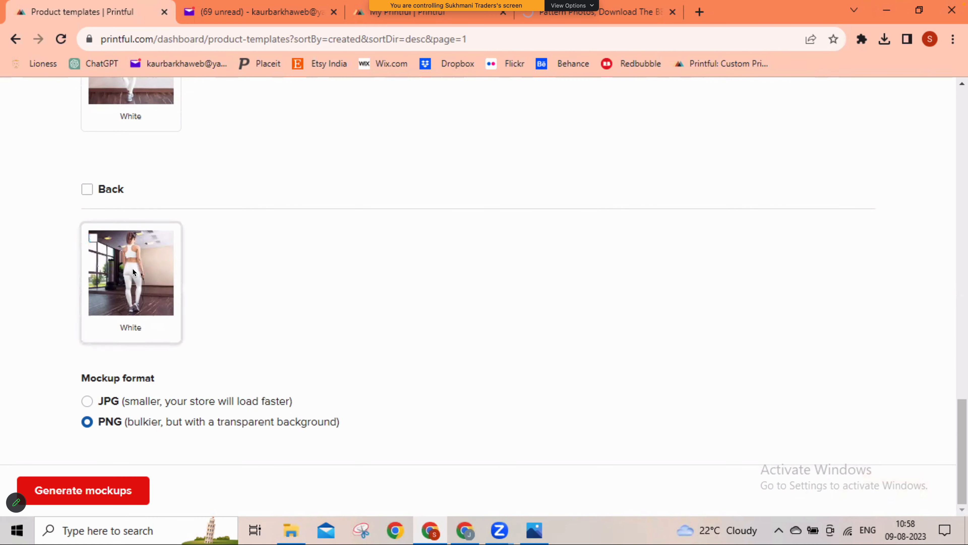
{"action": "left_click", "coordinate": [114, 402]}
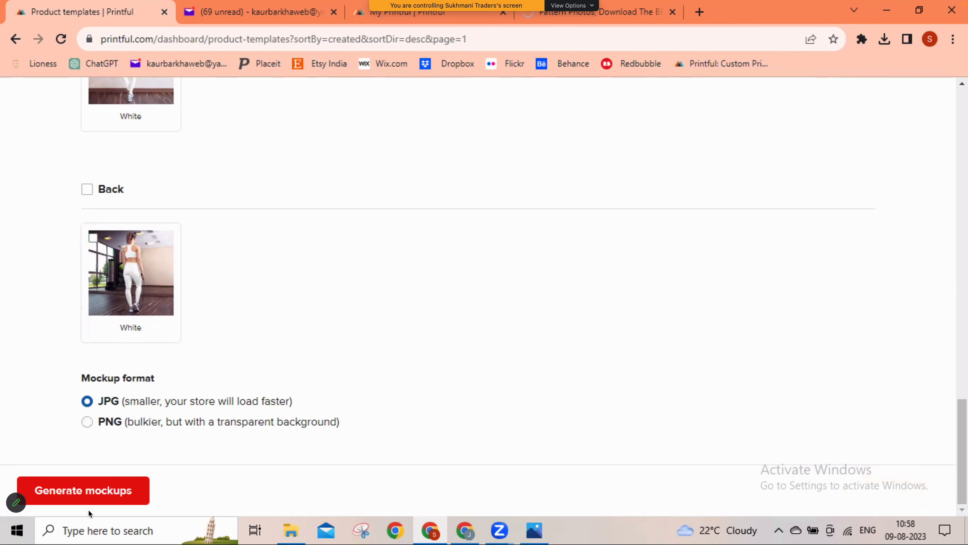
{"action": "left_click", "coordinate": [94, 495]}
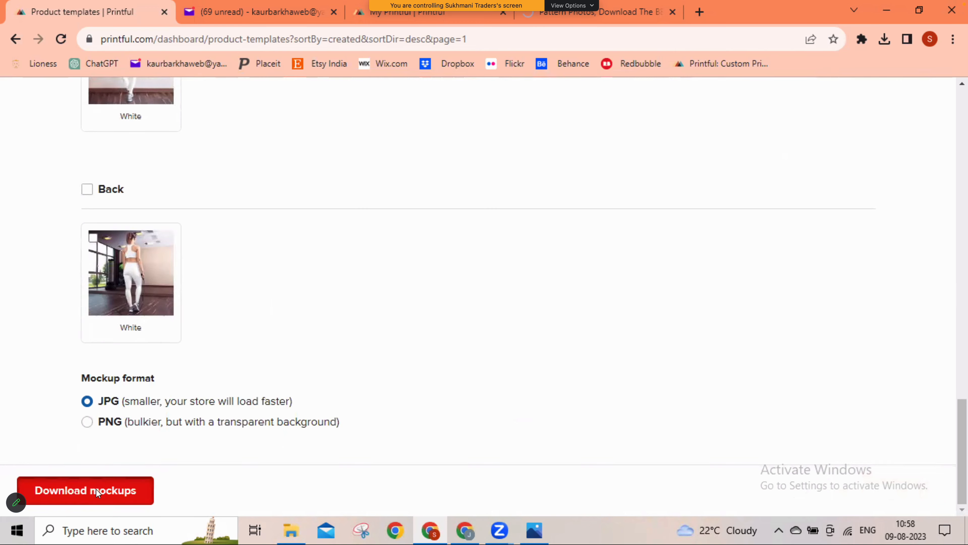
{"action": "left_click", "coordinate": [97, 493]}
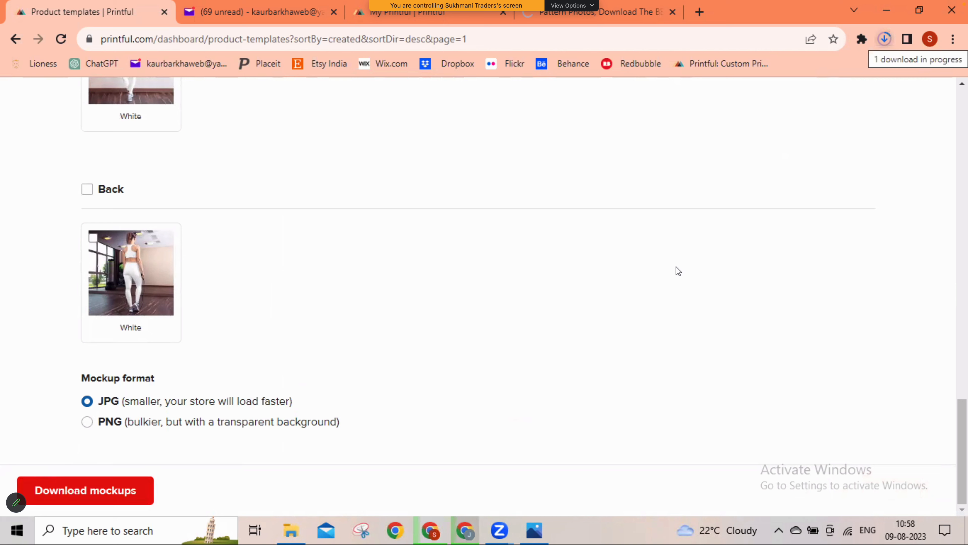
Leave the basic mockup selection and return to the product templates list.
{"action": "scroll", "coordinate": [678, 271], "scroll_direction": "up", "scroll_amount": 1}
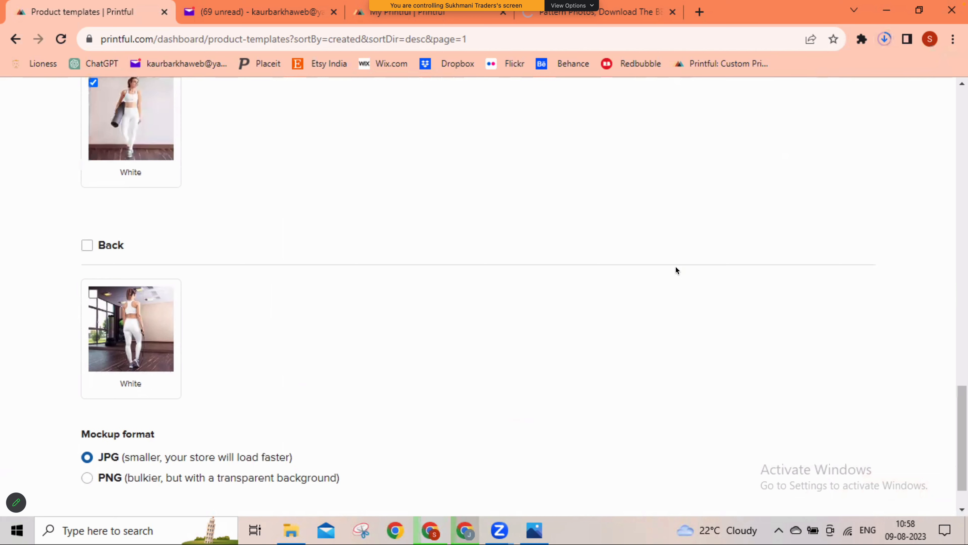
{"action": "scroll", "coordinate": [903, 139], "scroll_direction": "up", "scroll_amount": 10}
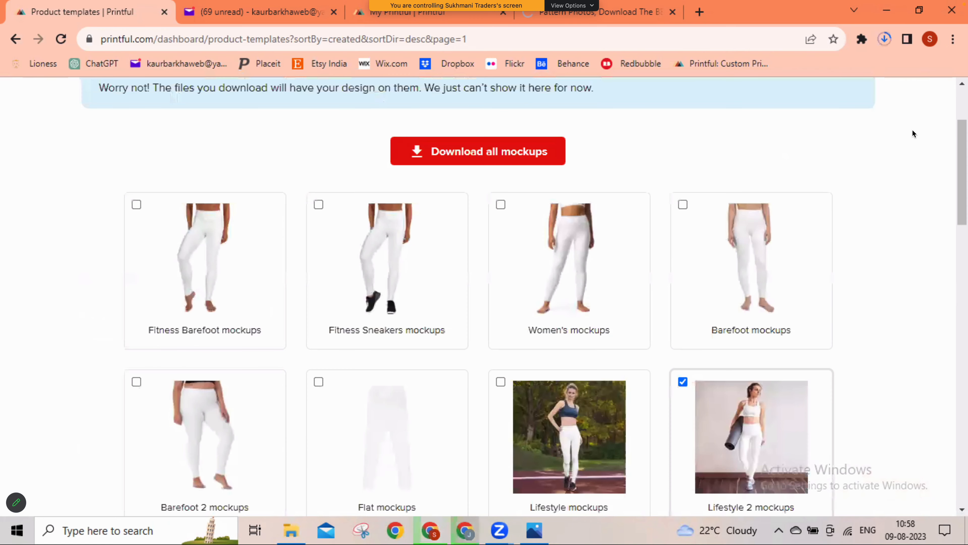
{"action": "scroll", "coordinate": [913, 133], "scroll_direction": "up", "scroll_amount": 3}
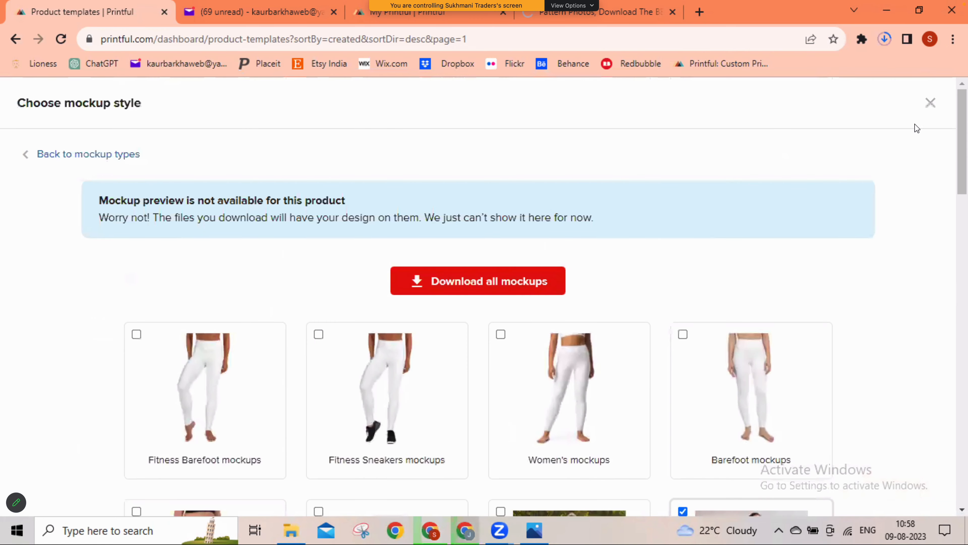
{"action": "left_click", "coordinate": [930, 103]}
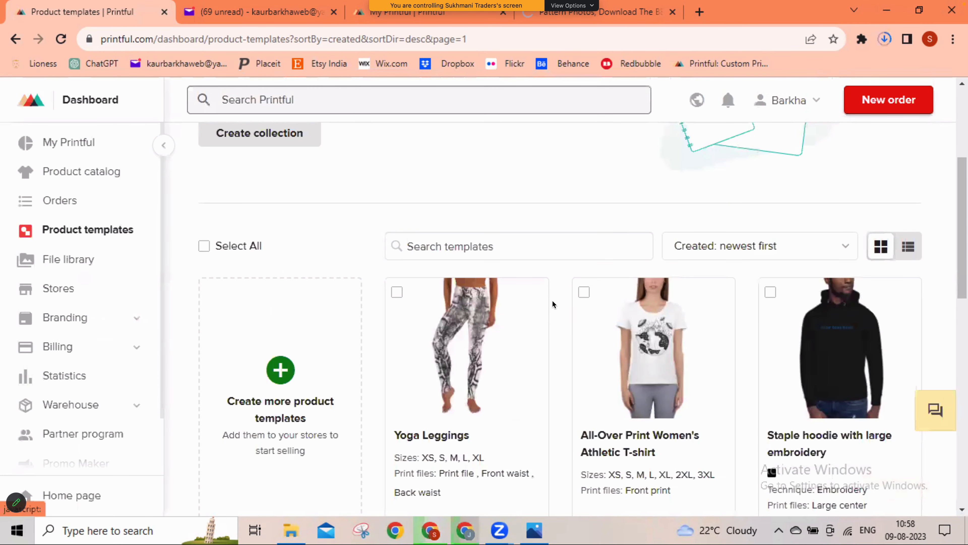
Open the custom mockup creator for the Yoga Leggings template and dismiss its introductory guide.
{"action": "mouse_move", "coordinate": [532, 299]}
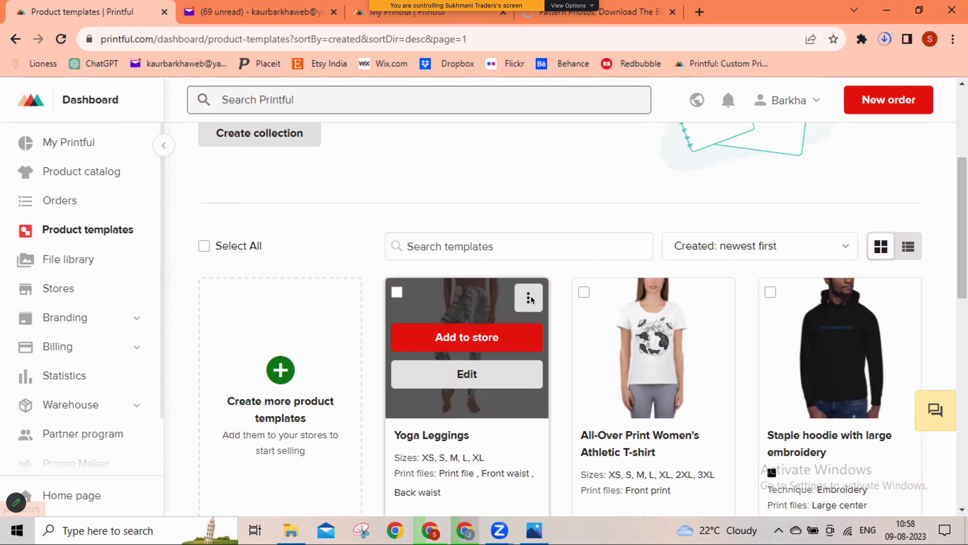
{"action": "left_click", "coordinate": [529, 298]}
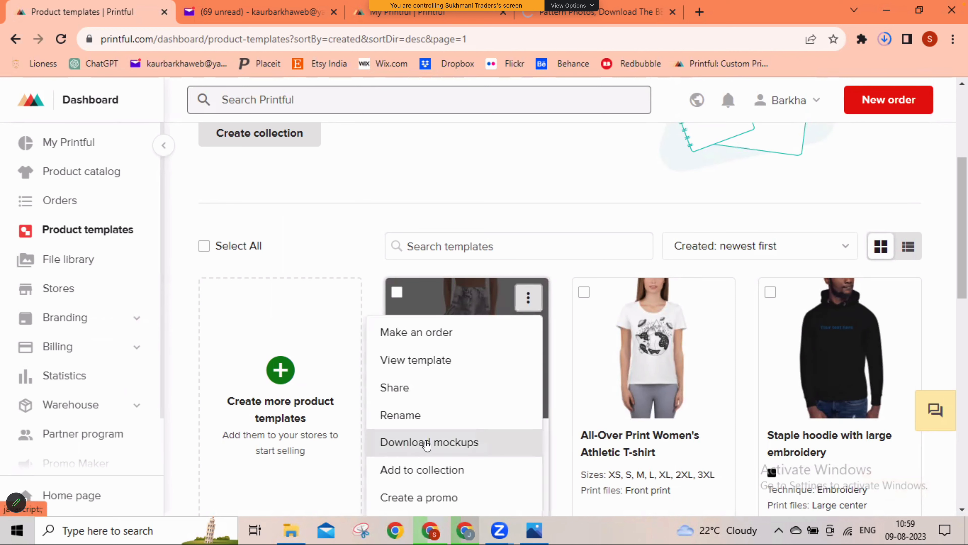
{"action": "left_click", "coordinate": [426, 443]}
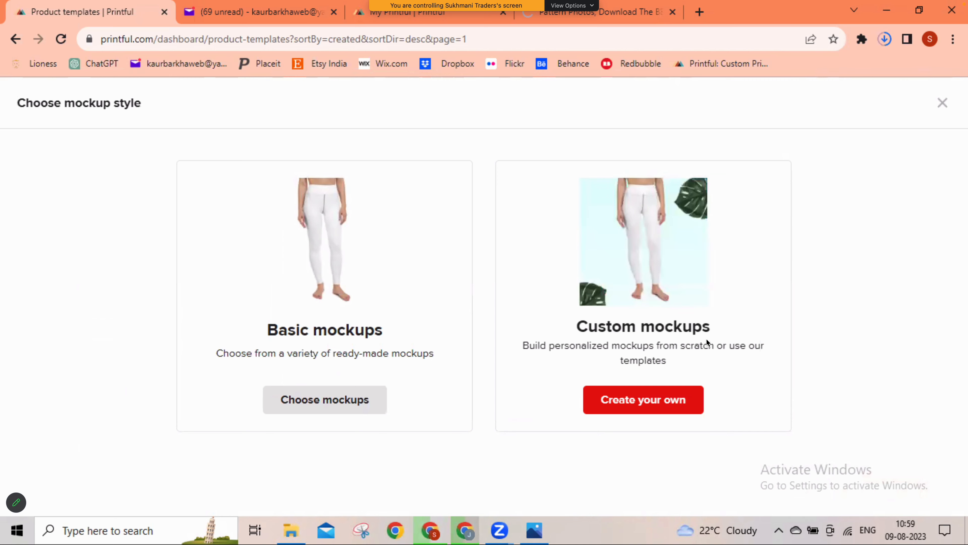
{"action": "left_click", "coordinate": [653, 405]}
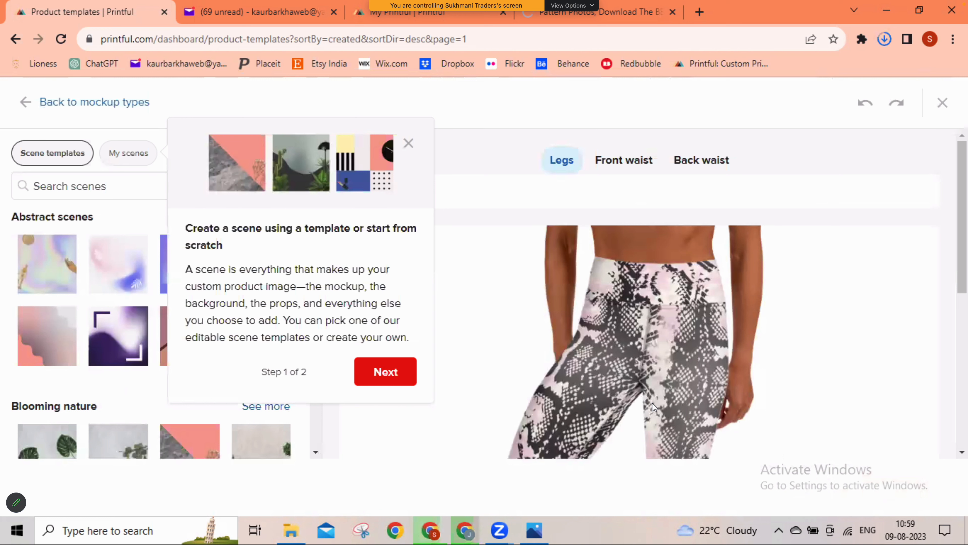
{"action": "left_click", "coordinate": [408, 143]}
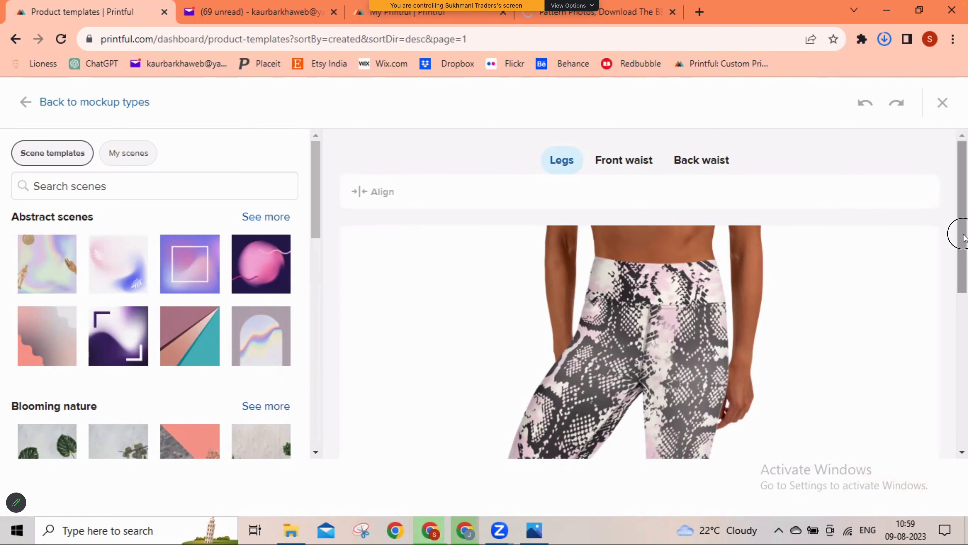
Start a custom mockup scene for the leggings from scratch.
{"action": "scroll", "coordinate": [963, 237], "scroll_direction": "down", "scroll_amount": 1}
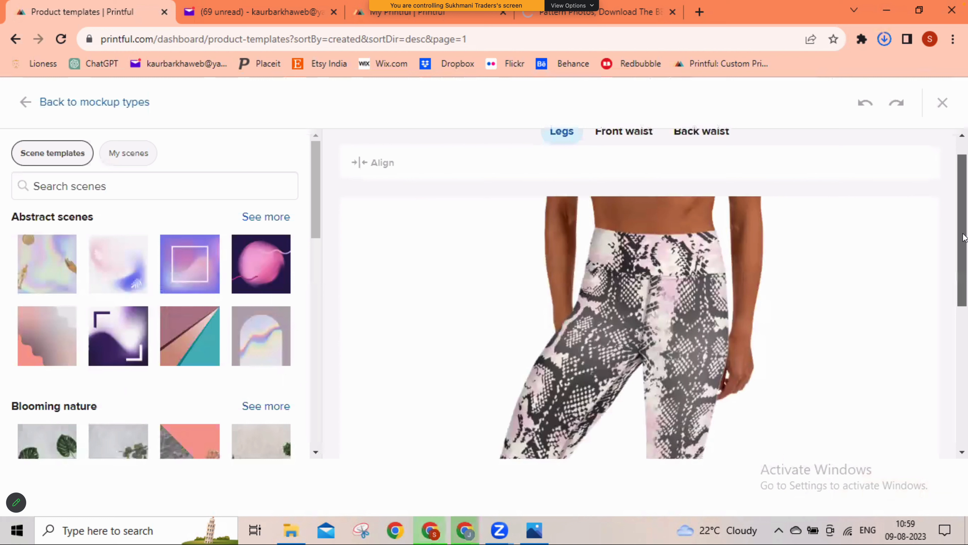
{"action": "left_click", "coordinate": [135, 163]}
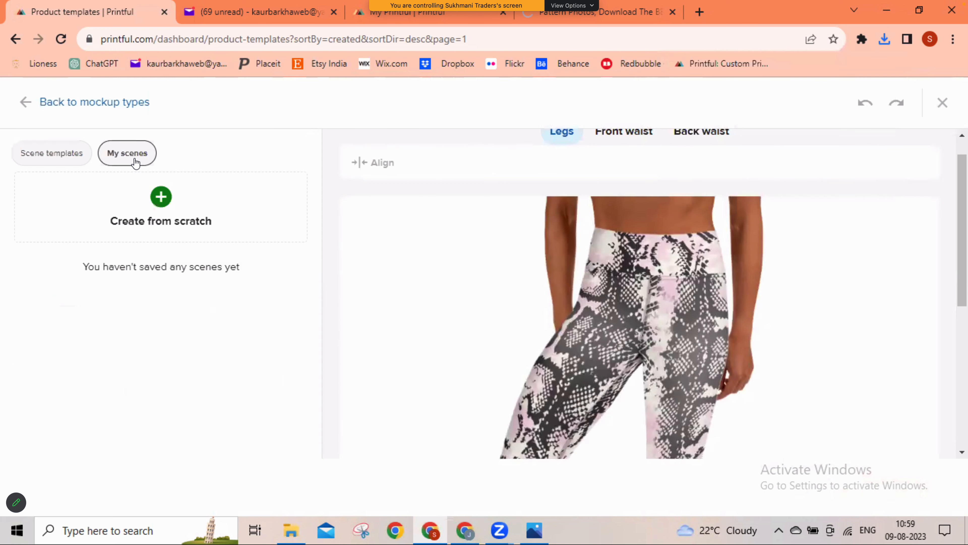
{"action": "left_click", "coordinate": [163, 200]}
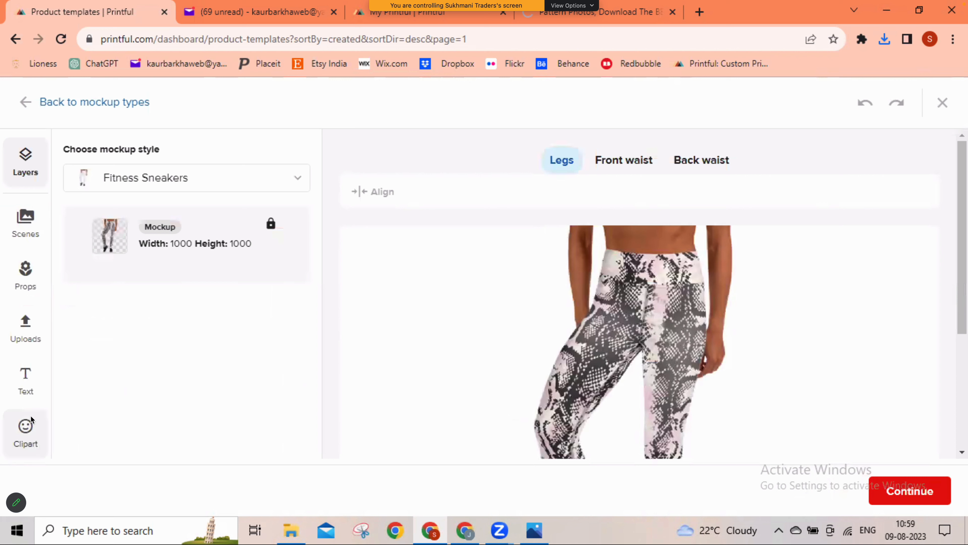
Replace the current scene with another blank scene of your own and confirm starting over.
{"action": "scroll", "coordinate": [33, 421], "scroll_direction": "down", "scroll_amount": 1}
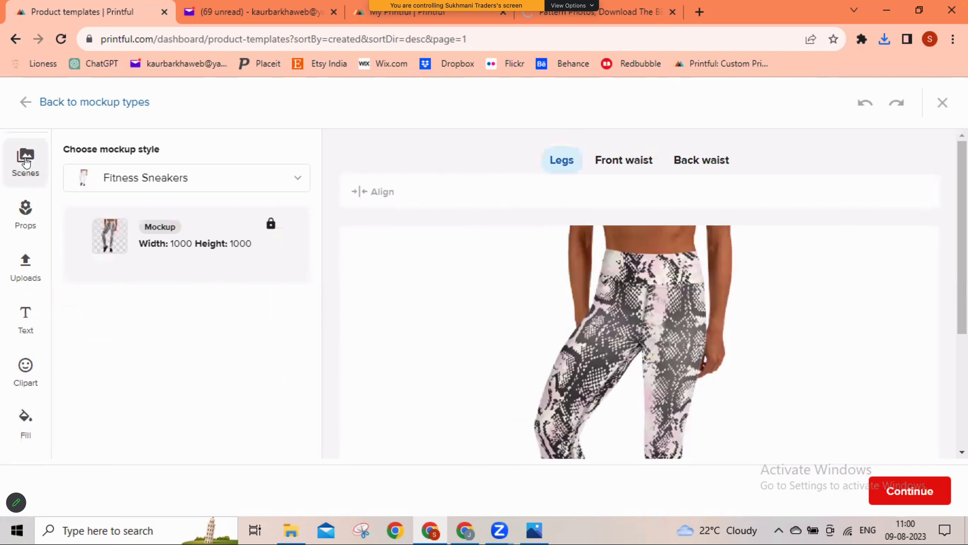
{"action": "left_click", "coordinate": [26, 162]}
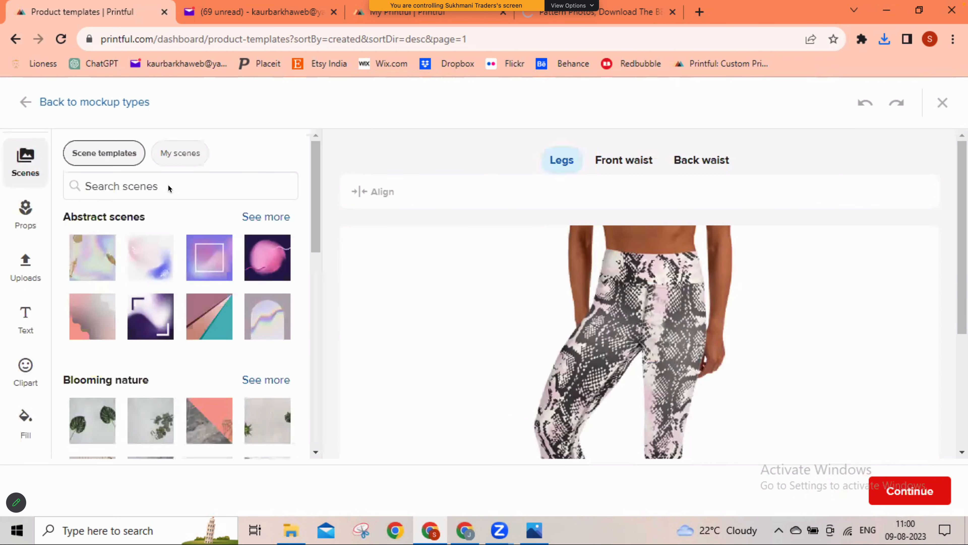
{"action": "left_click", "coordinate": [180, 154]}
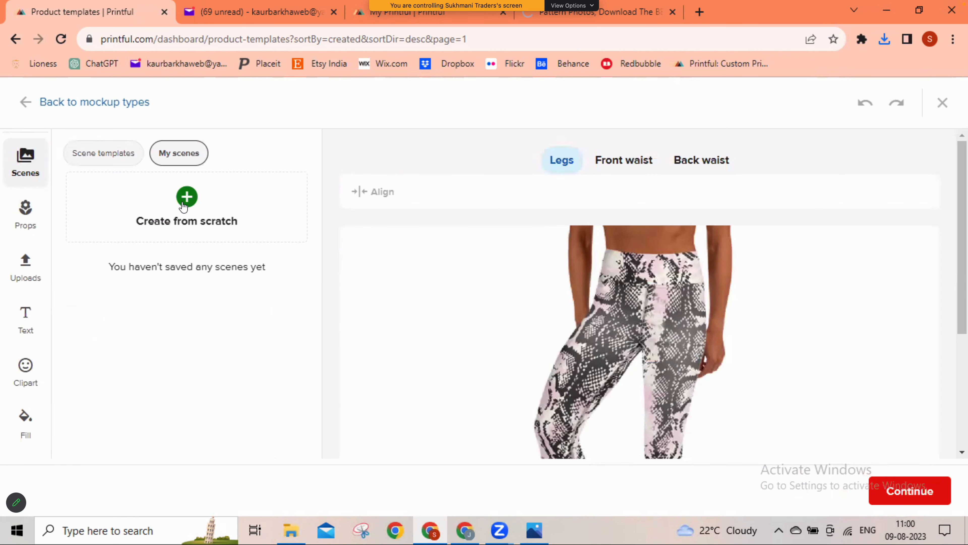
{"action": "left_click", "coordinate": [182, 202]}
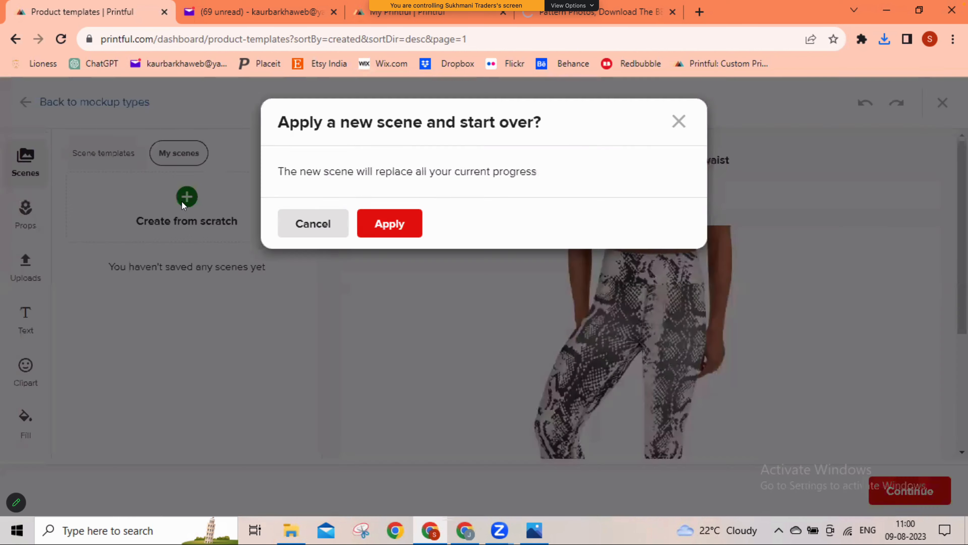
{"action": "left_click", "coordinate": [392, 229]}
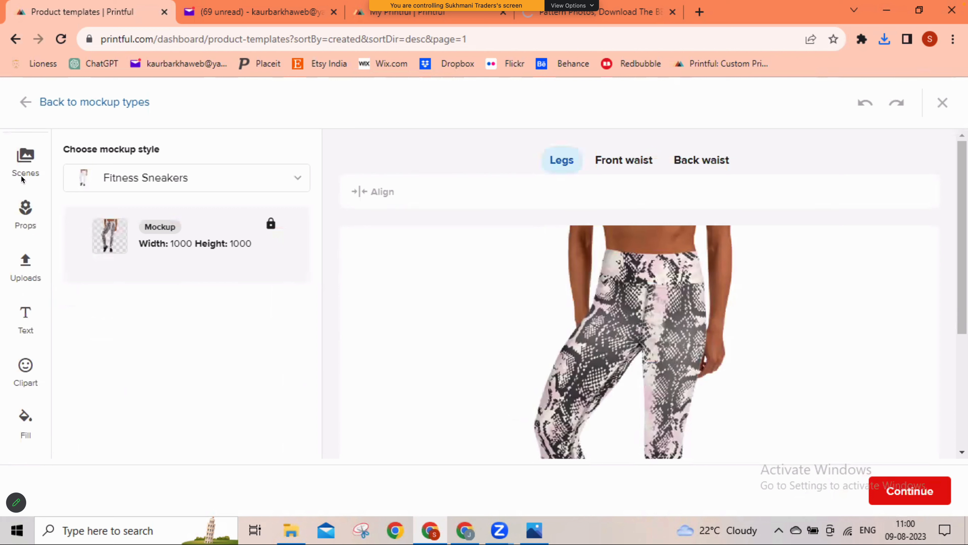
Add the citrus-slice pattern image from the store's file library to the leggings scene.
{"action": "left_click", "coordinate": [21, 241]}
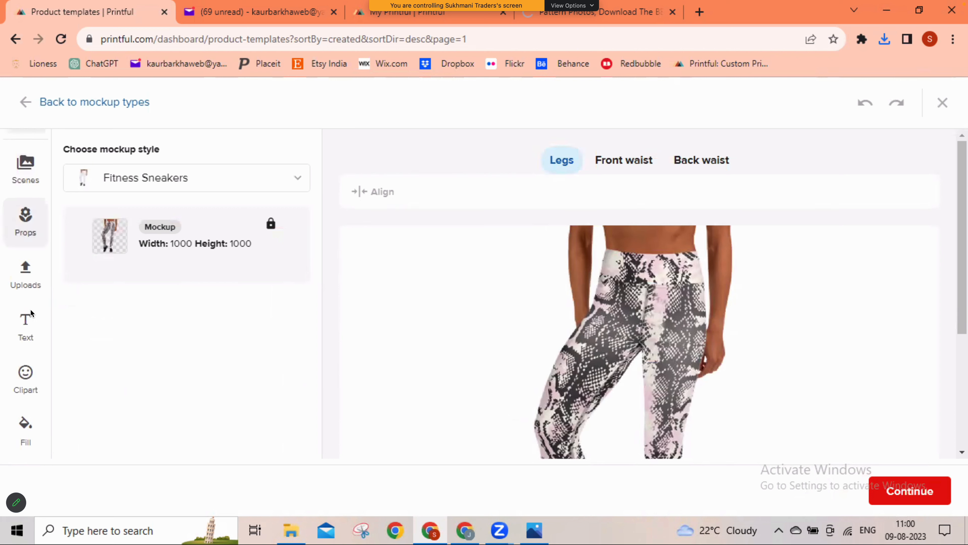
{"action": "scroll", "coordinate": [25, 284], "scroll_direction": "up", "scroll_amount": 2}
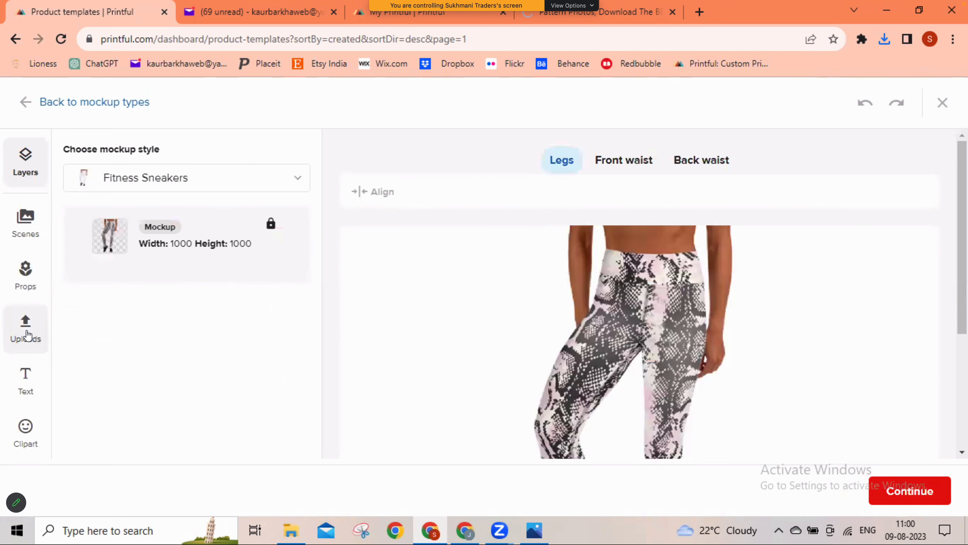
{"action": "left_click", "coordinate": [27, 335]}
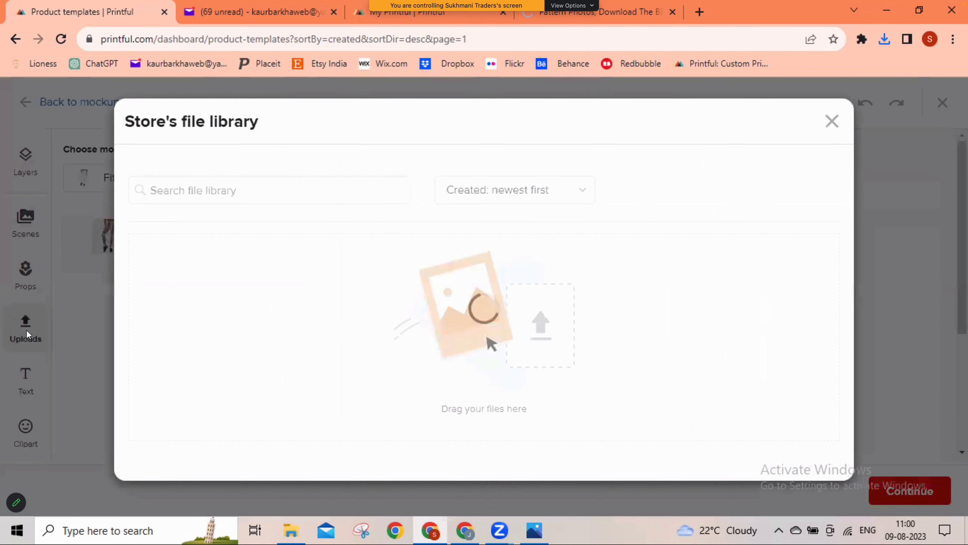
{"action": "mouse_move", "coordinate": [456, 306]}
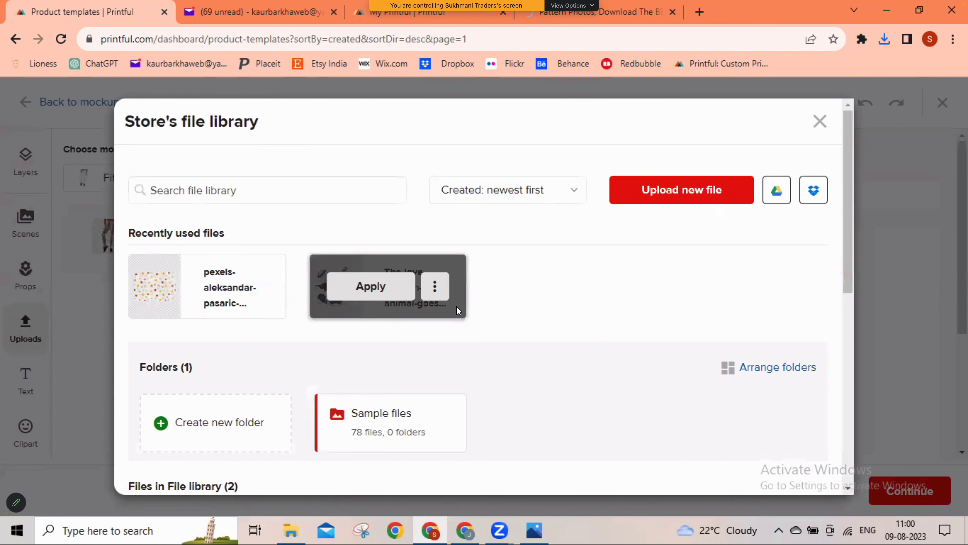
{"action": "scroll", "coordinate": [411, 373], "scroll_direction": "down", "scroll_amount": 1}
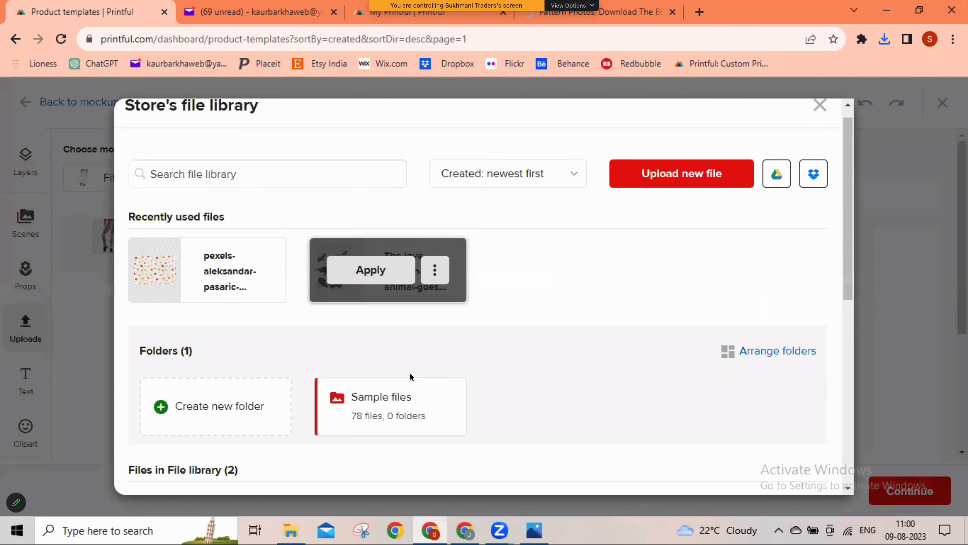
{"action": "left_click", "coordinate": [206, 269]}
{"action": "scroll", "coordinate": [205, 269], "scroll_direction": "down", "scroll_amount": 5}
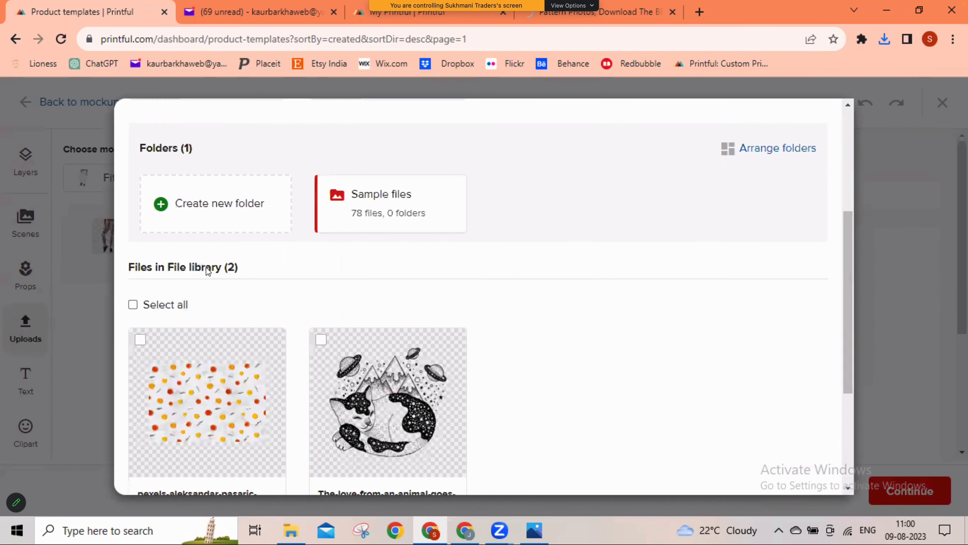
{"action": "mouse_move", "coordinate": [210, 399]}
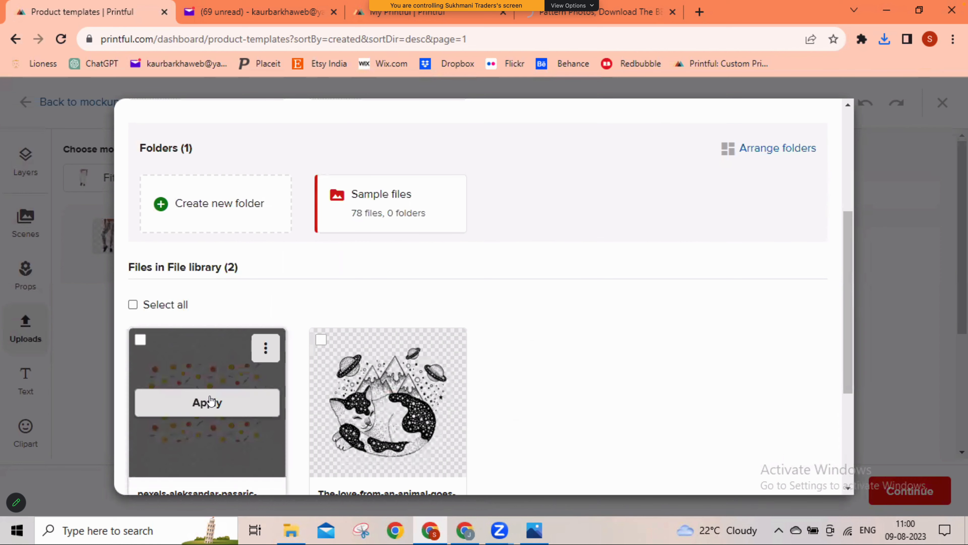
{"action": "left_click", "coordinate": [207, 402]}
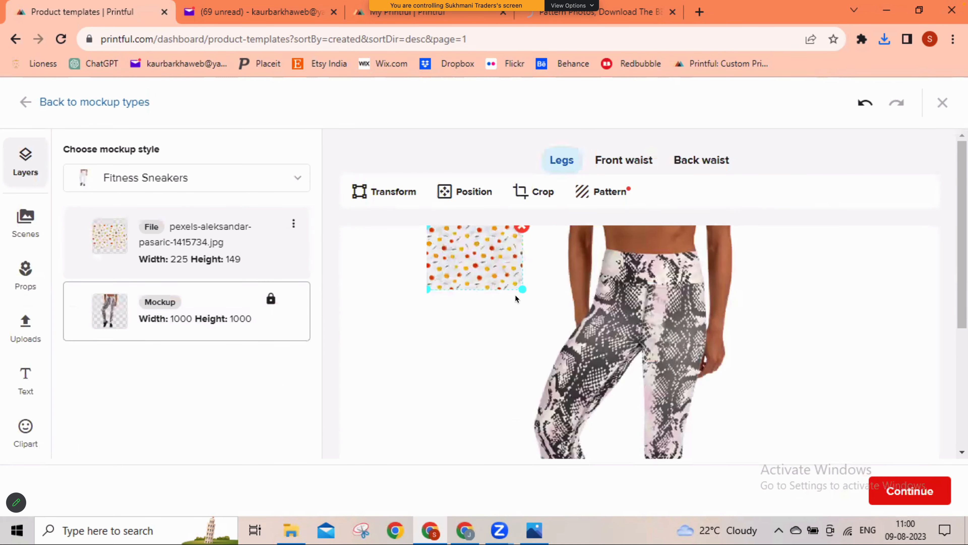
Enlarge the citrus image to about 2347 by 1563 so it spans the full width of the mockup canvas.
{"action": "left_click_drag", "start_coordinate": [523, 291], "coordinate": [827, 457]}
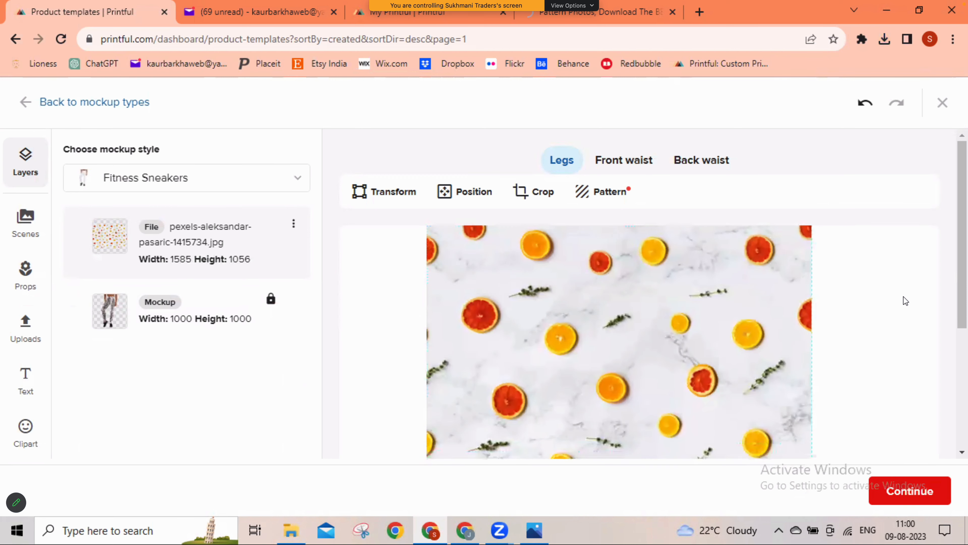
{"action": "scroll", "coordinate": [906, 301], "scroll_direction": "down", "scroll_amount": 2}
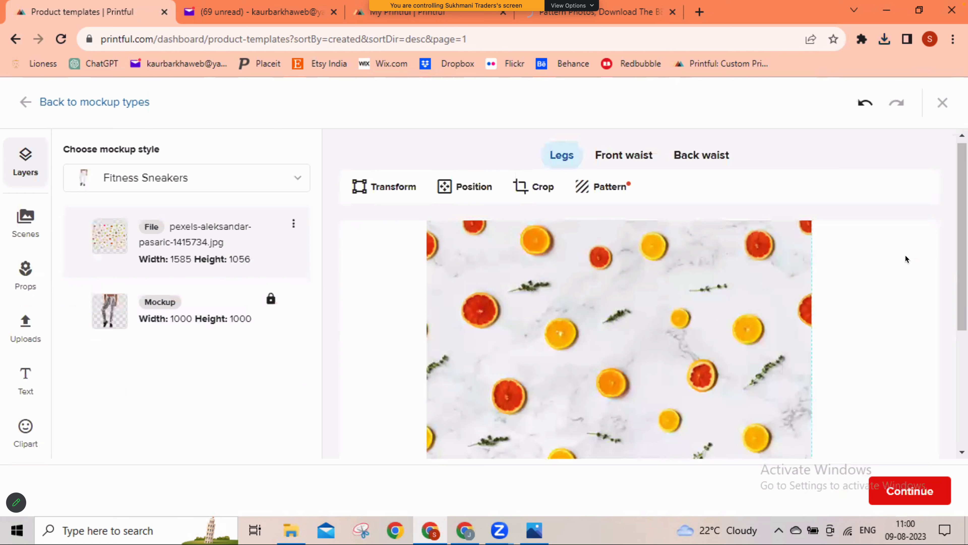
{"action": "left_click", "coordinate": [955, 39]}
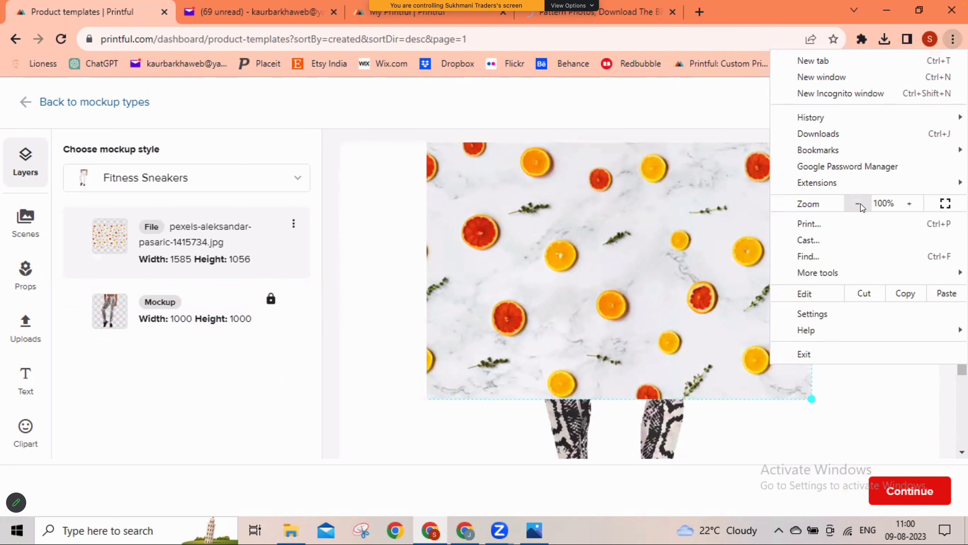
{"action": "left_click", "coordinate": [861, 203]}
{"action": "left_click", "coordinate": [860, 203]}
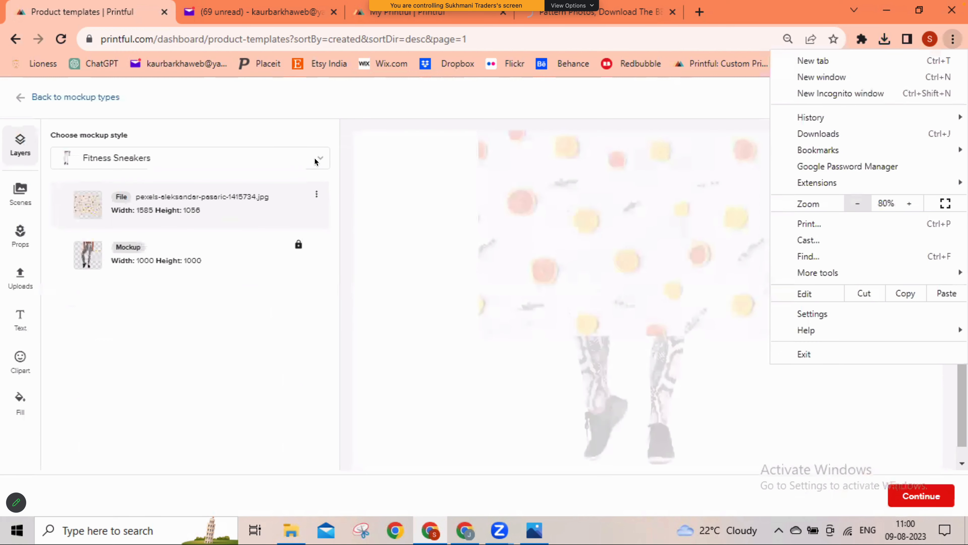
{"action": "left_click", "coordinate": [348, 155]}
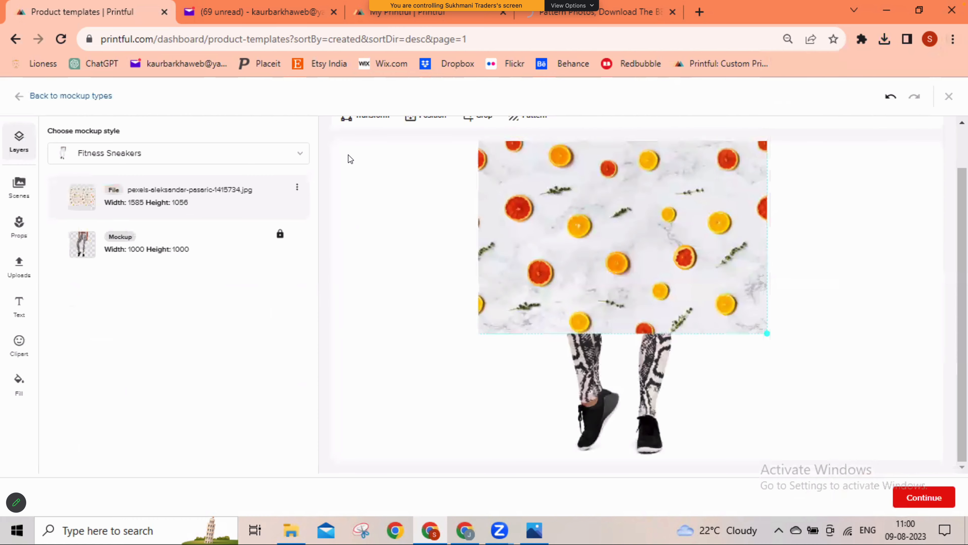
{"action": "left_click_drag", "start_coordinate": [767, 334], "coordinate": [845, 461]}
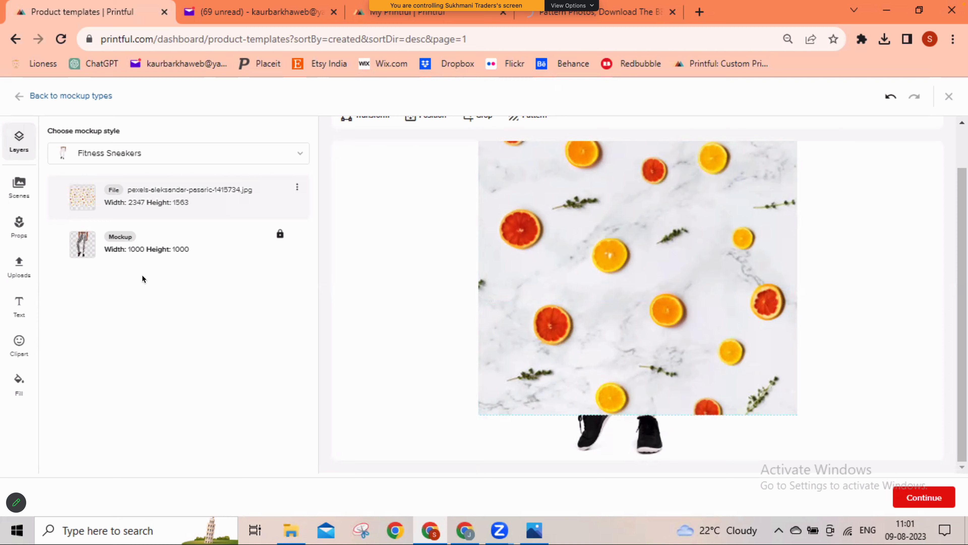
Place the citrus image layer behind the leggings mockup and reposition it to fill the canvas as the background.
{"action": "left_click_drag", "start_coordinate": [142, 208], "coordinate": [142, 276]}
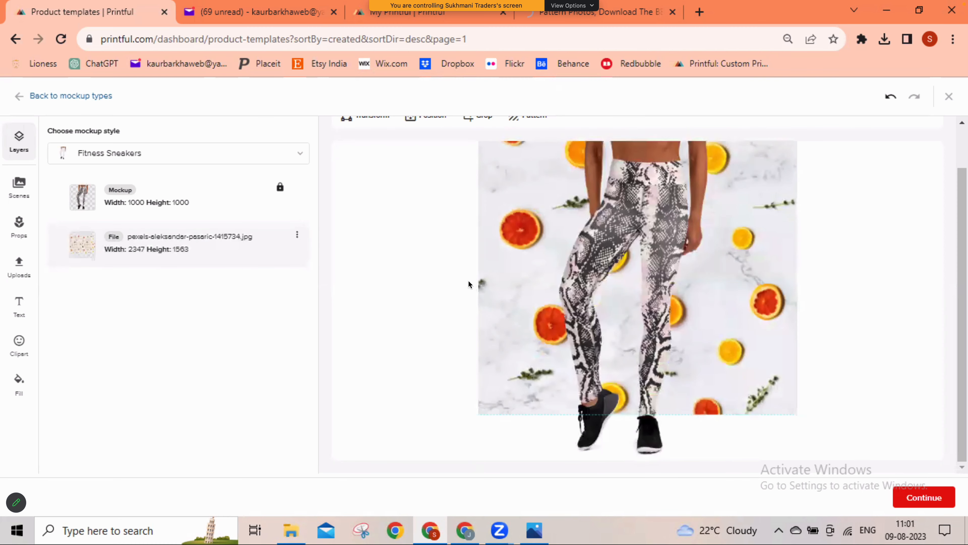
{"action": "left_click_drag", "start_coordinate": [745, 431], "coordinate": [745, 431]}
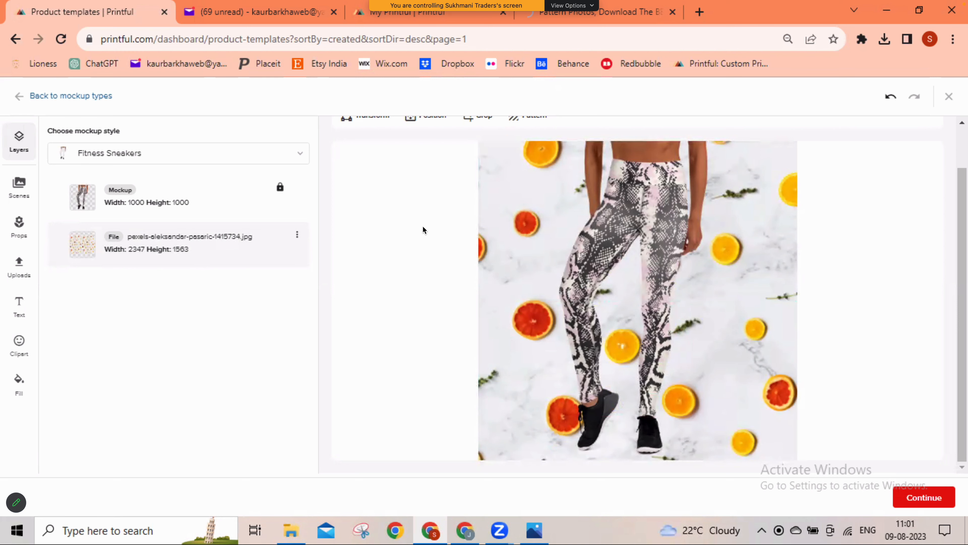
Go back to the mockup types and reopen the custom mockup editor with the leggings scene.
{"action": "left_click", "coordinate": [17, 98]}
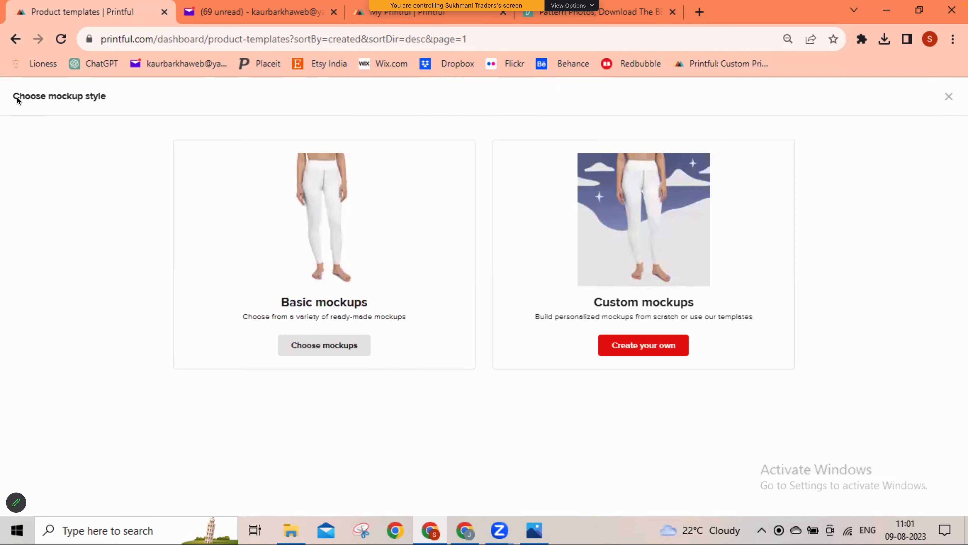
{"action": "left_click", "coordinate": [664, 272]}
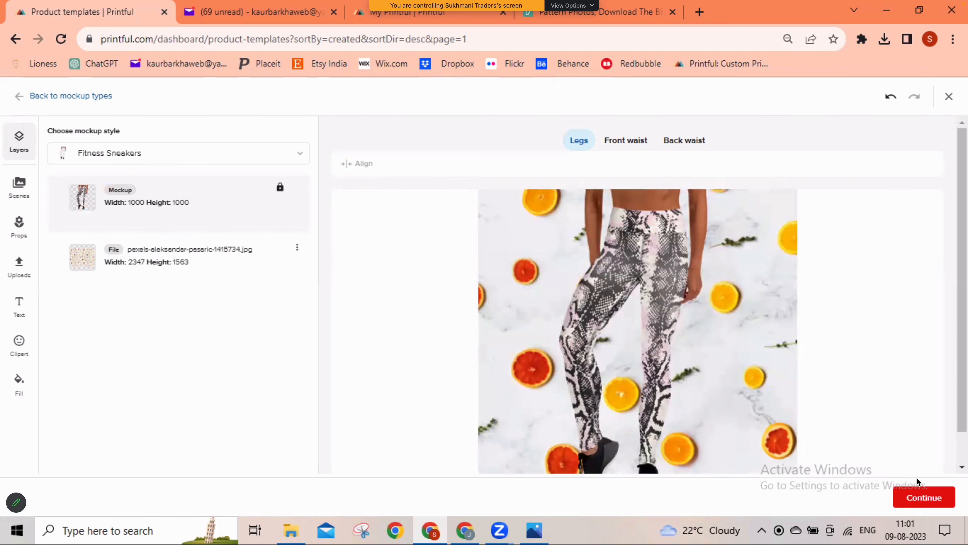
Reopen the custom mockup editor for the Yoga Leggings template from the product templates list.
{"action": "left_click", "coordinate": [919, 488]}
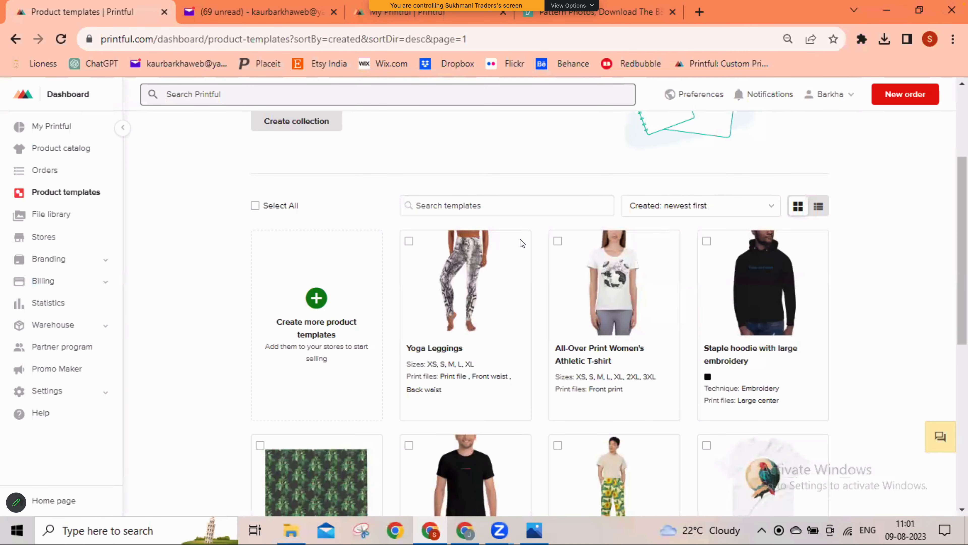
{"action": "mouse_move", "coordinate": [518, 243]}
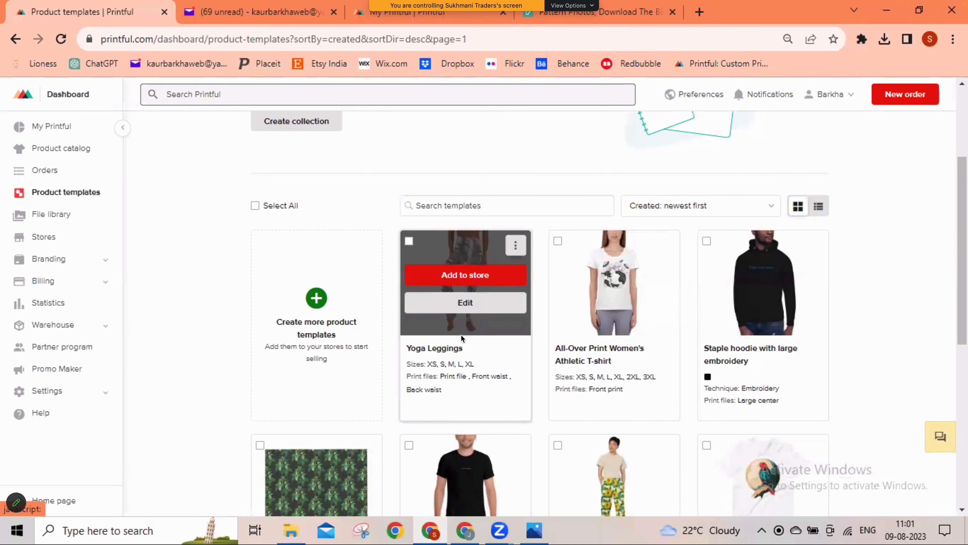
{"action": "left_click", "coordinate": [516, 246]}
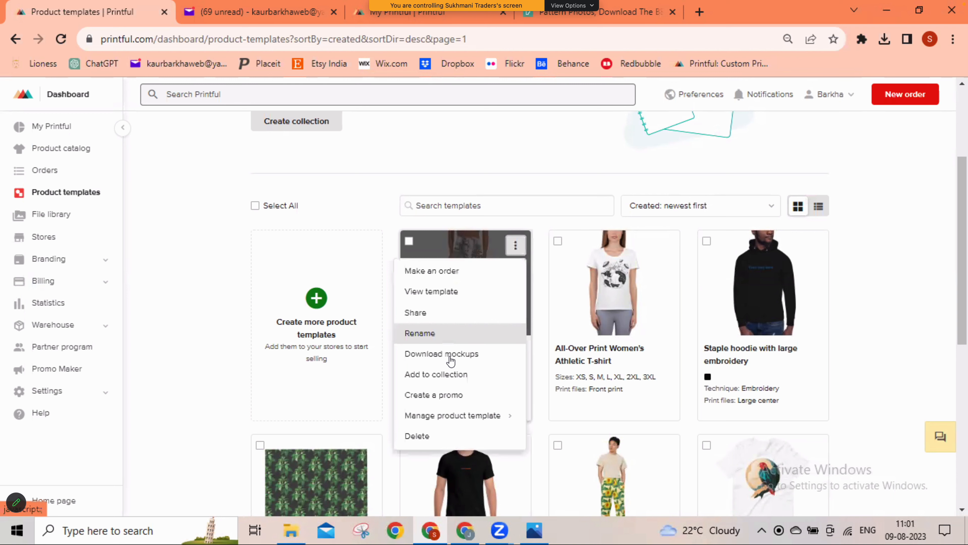
{"action": "left_click", "coordinate": [443, 353]}
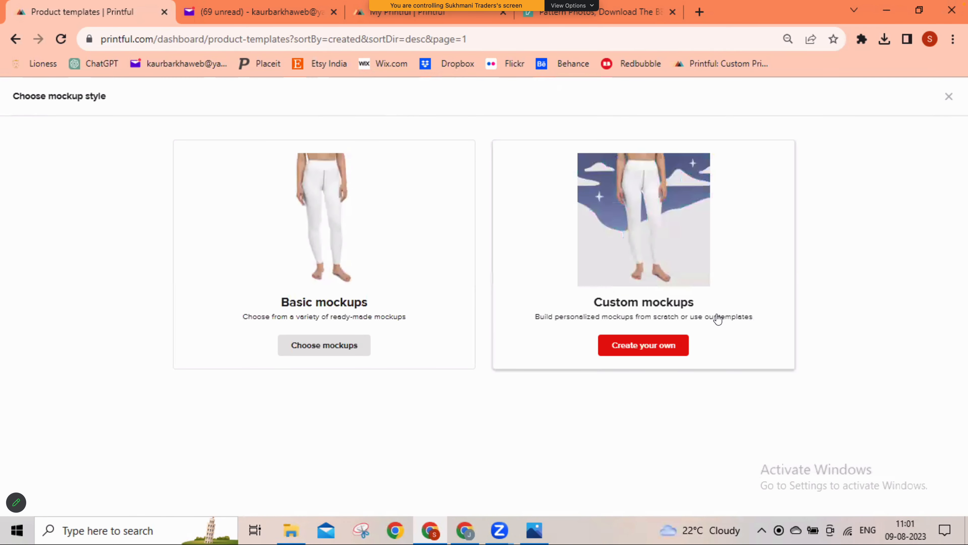
{"action": "left_click", "coordinate": [640, 348]}
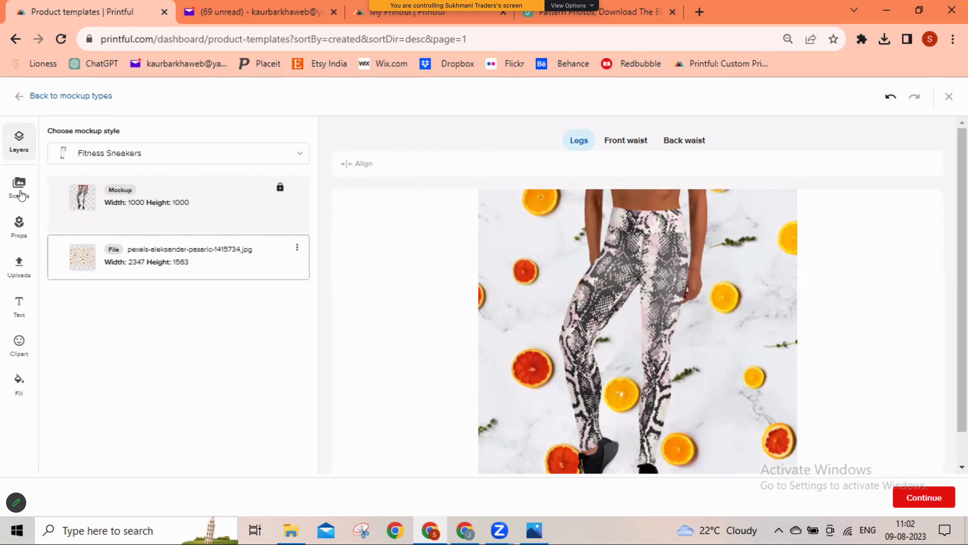
Replace the citrus scene with the teal and white floral template from the full set of abstract scenes.
{"action": "left_click", "coordinate": [125, 256]}
{"action": "left_click", "coordinate": [20, 187]}
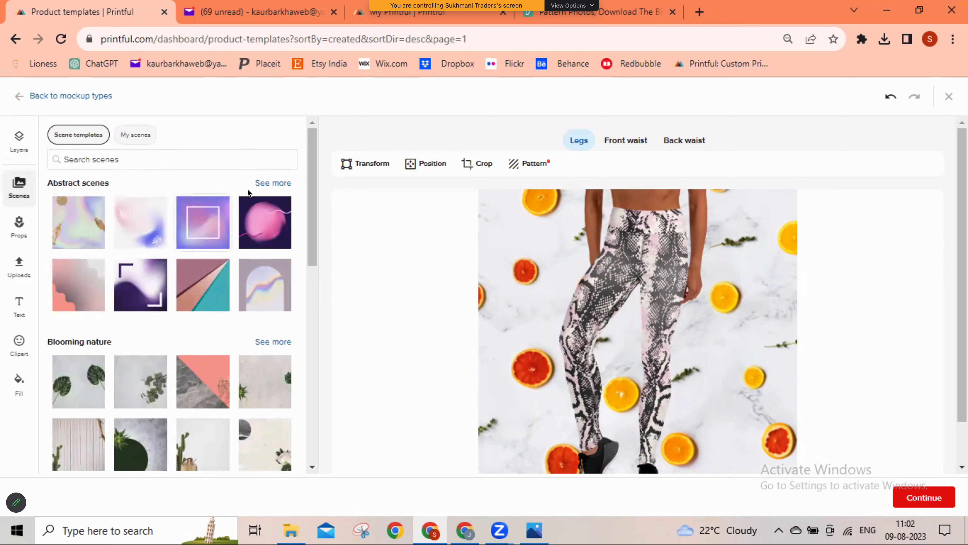
{"action": "left_click", "coordinate": [274, 184]}
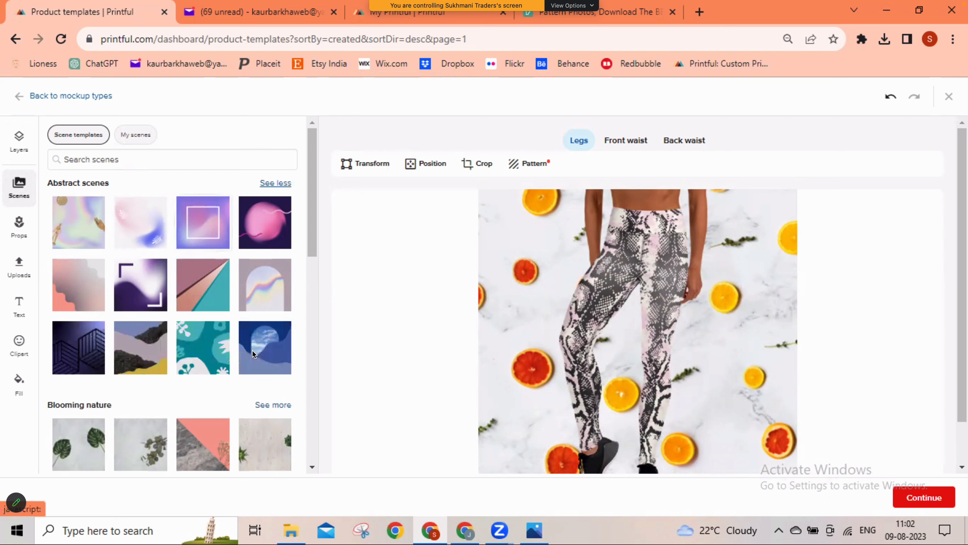
{"action": "left_click", "coordinate": [206, 349]}
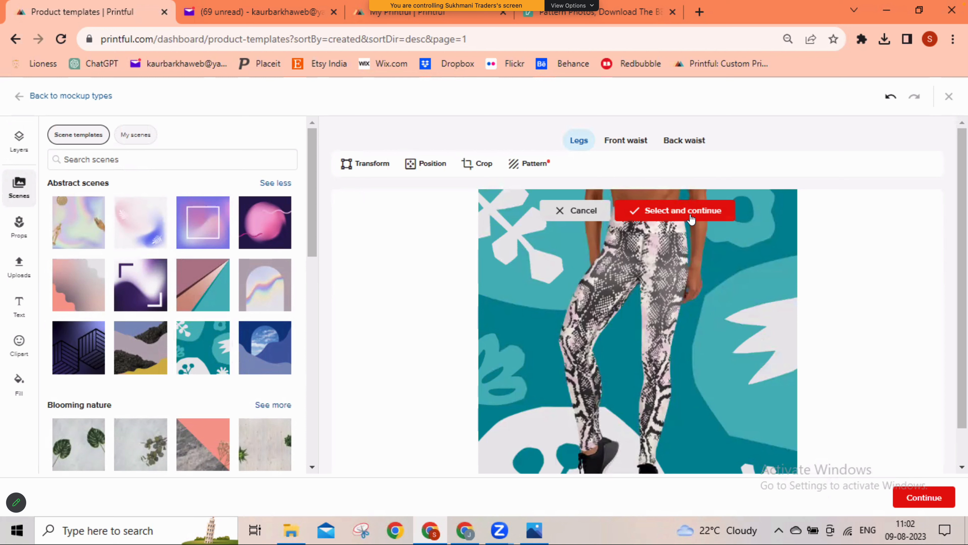
{"action": "left_click", "coordinate": [933, 504]}
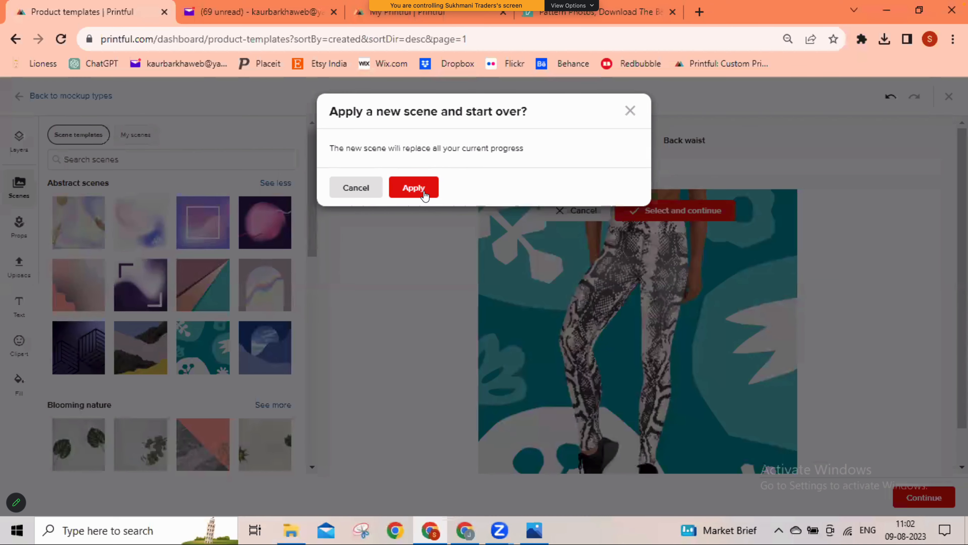
{"action": "left_click", "coordinate": [425, 195]}
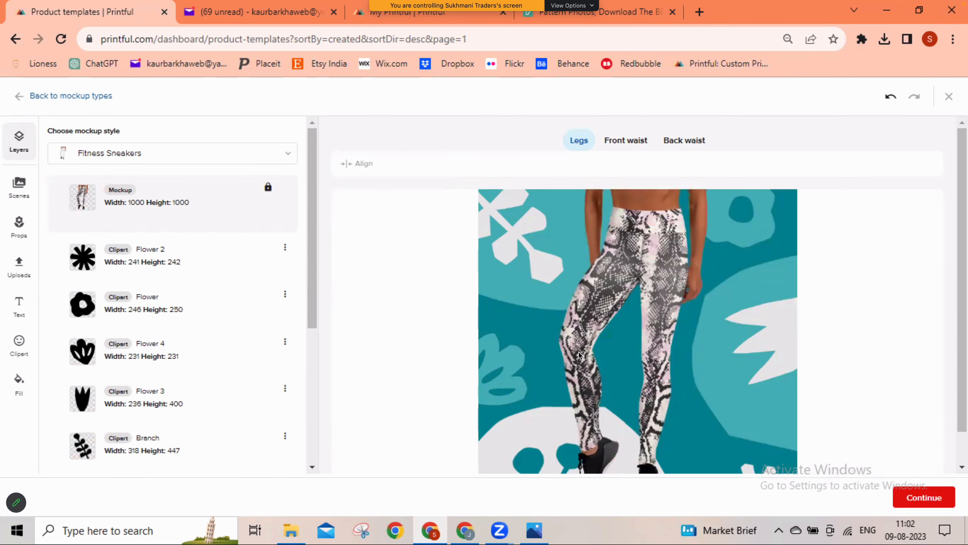
Move the Branch 2 clipart slightly upward on the white shape near the scene's lower-left corner.
{"action": "scroll", "coordinate": [579, 354], "scroll_direction": "down", "scroll_amount": 1}
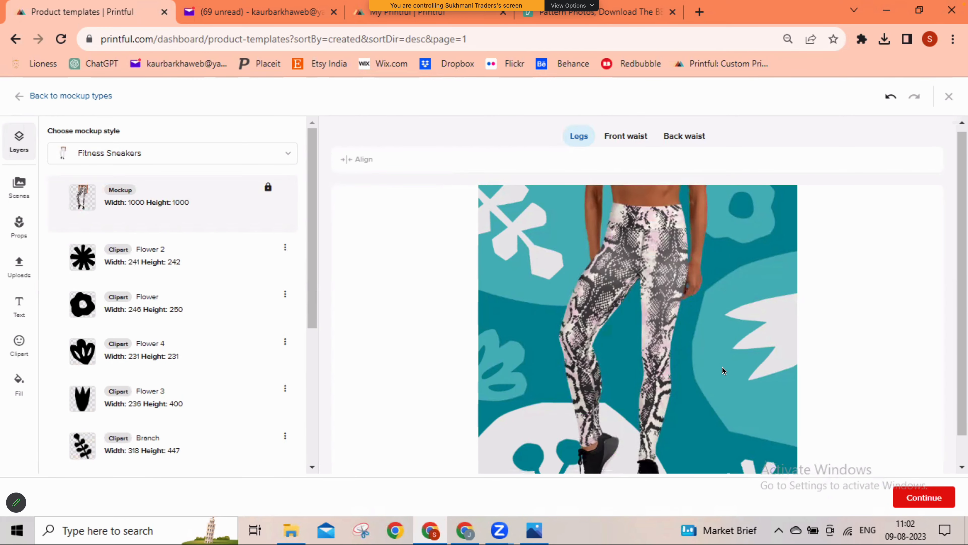
{"action": "scroll", "coordinate": [723, 369], "scroll_direction": "down", "scroll_amount": 1}
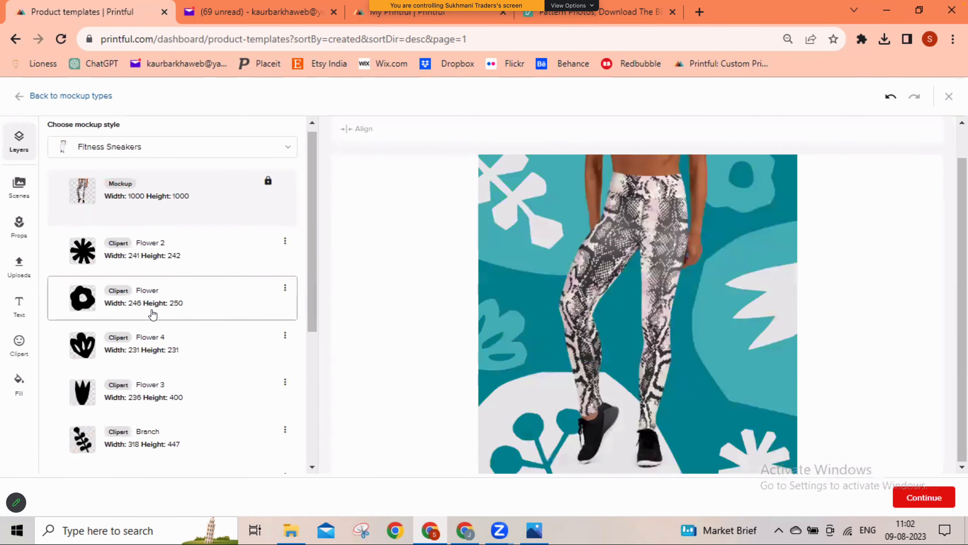
{"action": "scroll", "coordinate": [152, 314], "scroll_direction": "down", "scroll_amount": 2}
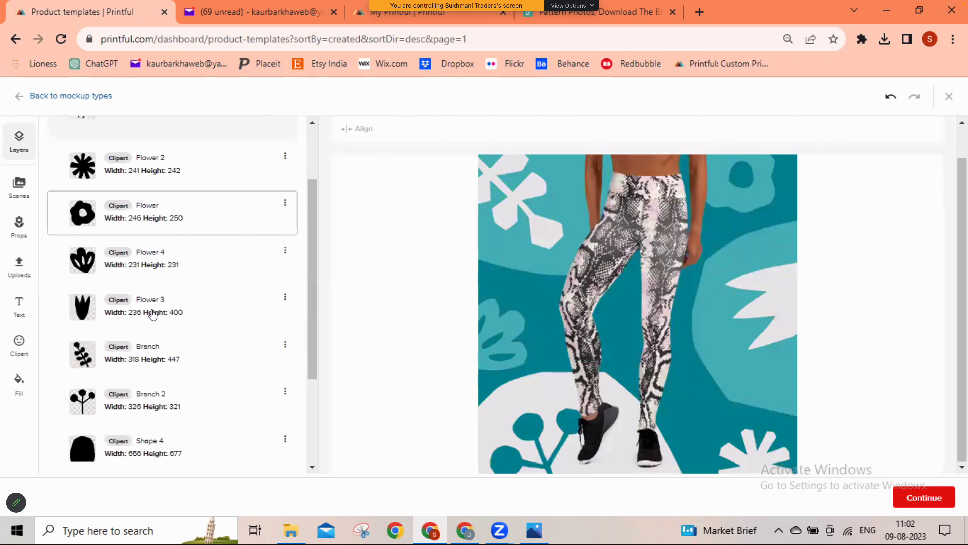
{"action": "scroll", "coordinate": [153, 313], "scroll_direction": "down", "scroll_amount": 2}
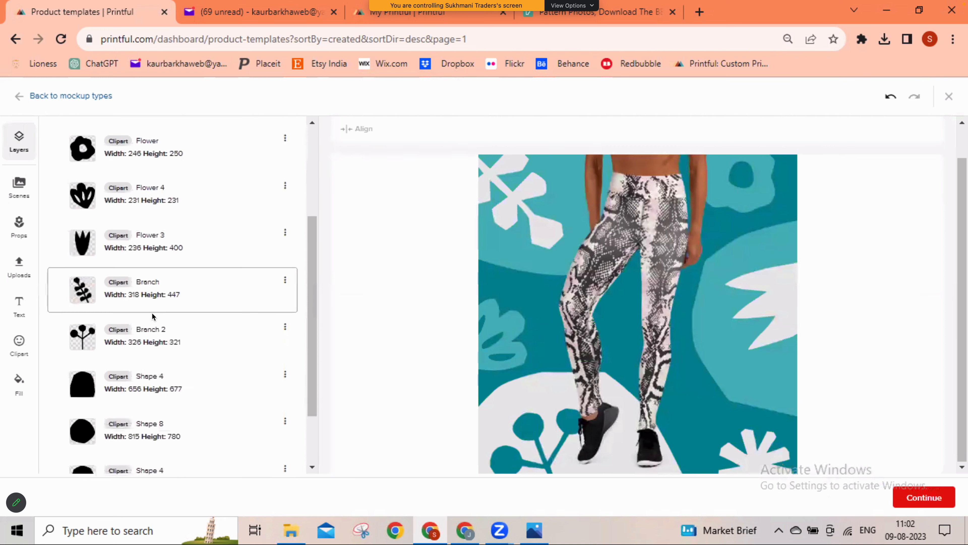
{"action": "scroll", "coordinate": [152, 312], "scroll_direction": "down", "scroll_amount": 1}
{"action": "left_click", "coordinate": [144, 315]}
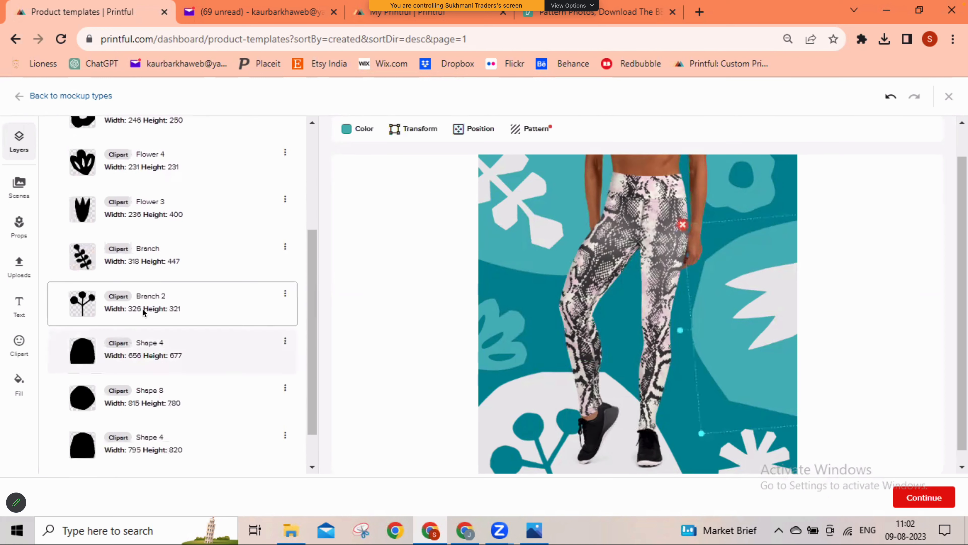
{"action": "left_click_drag", "start_coordinate": [547, 437], "coordinate": [537, 407]}
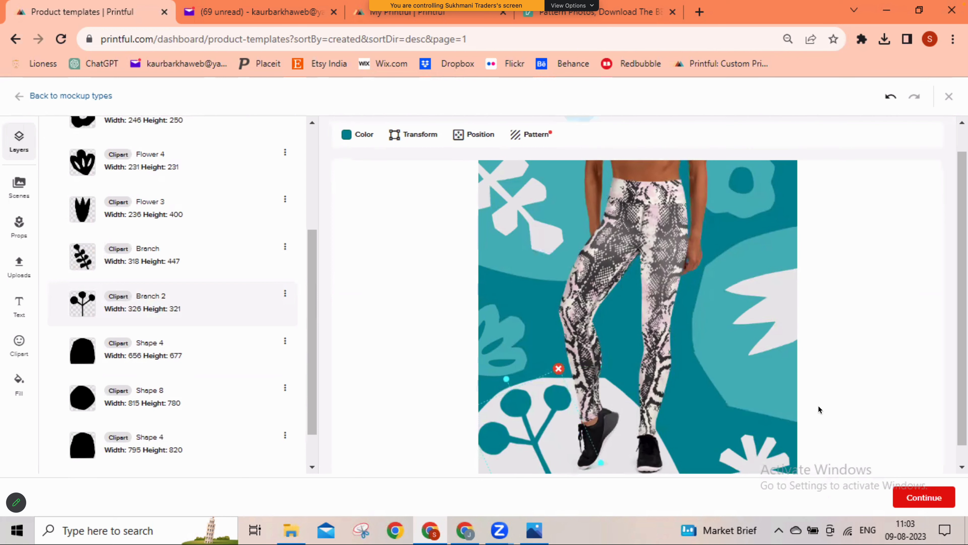
{"action": "scroll", "coordinate": [798, 406], "scroll_direction": "up", "scroll_amount": 1}
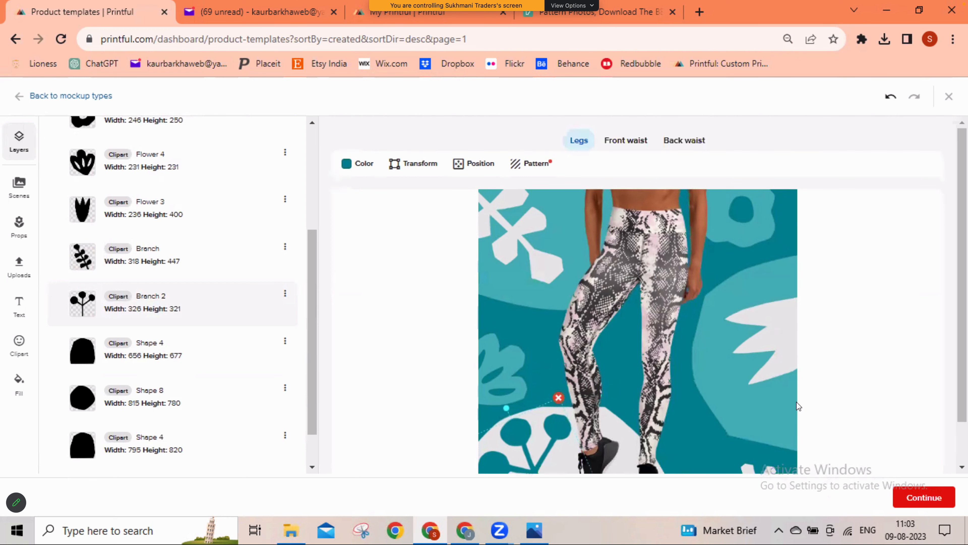
Proceed to the custom mockup download options and exclude the Front waist and Back waist mockups.
{"action": "left_click", "coordinate": [928, 495]}
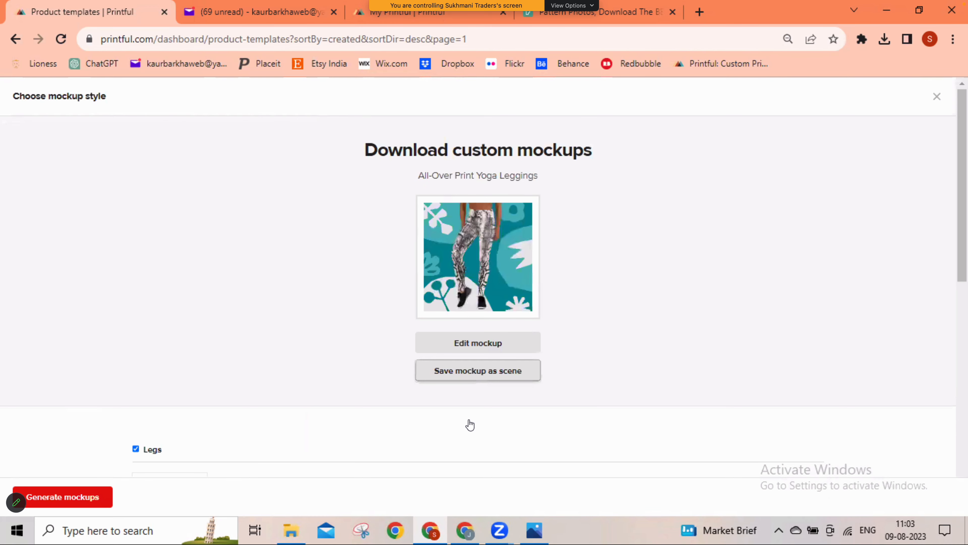
{"action": "scroll", "coordinate": [469, 420], "scroll_direction": "down", "scroll_amount": 10}
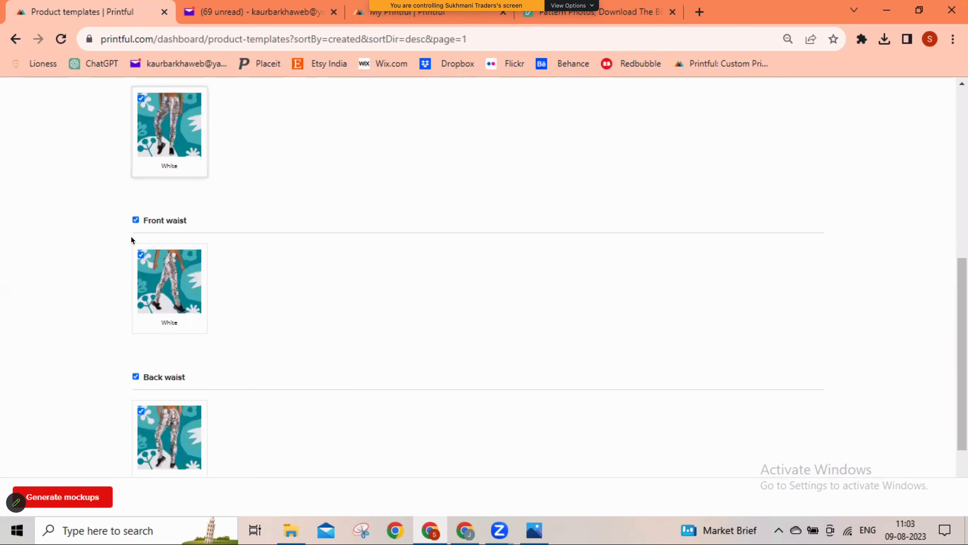
{"action": "left_click", "coordinate": [136, 376]}
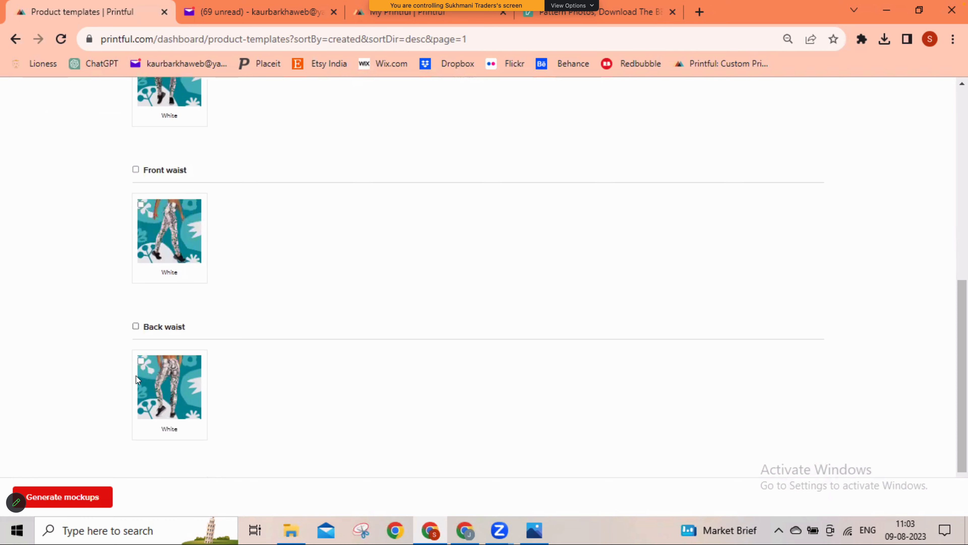
{"action": "scroll", "coordinate": [71, 495], "scroll_direction": "down", "scroll_amount": 1}
{"action": "scroll", "coordinate": [71, 495], "scroll_direction": "down", "scroll_amount": 1}
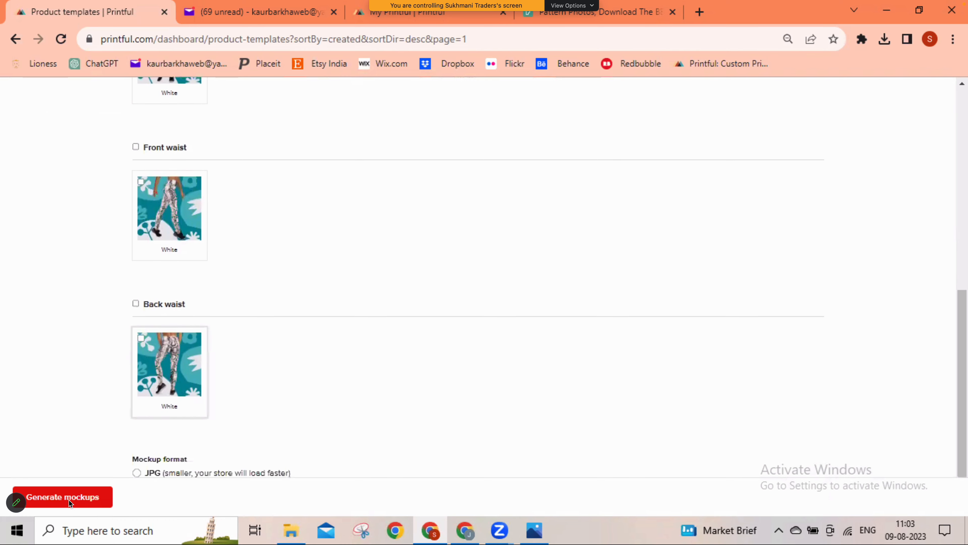
Choose JPG as the mockup format, then generate and download the selected Legs mockup.
{"action": "left_click", "coordinate": [157, 470]}
{"action": "scroll", "coordinate": [157, 470], "scroll_direction": "down", "scroll_amount": 1}
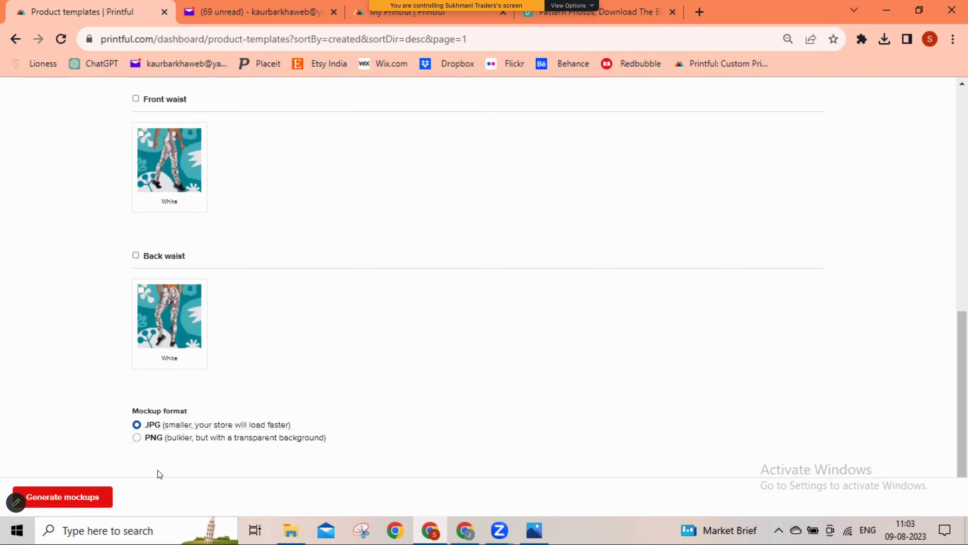
{"action": "left_click", "coordinate": [78, 497]}
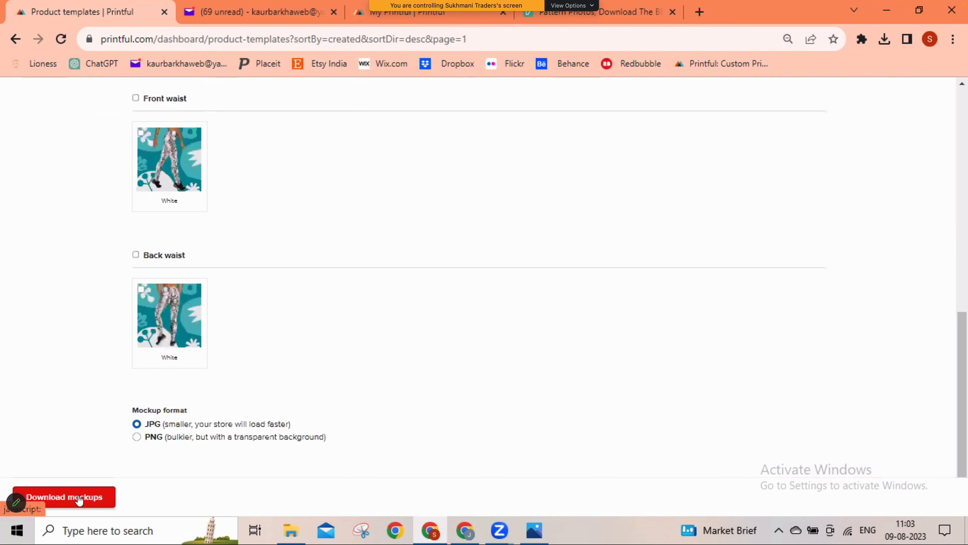
{"action": "left_click", "coordinate": [79, 498]}
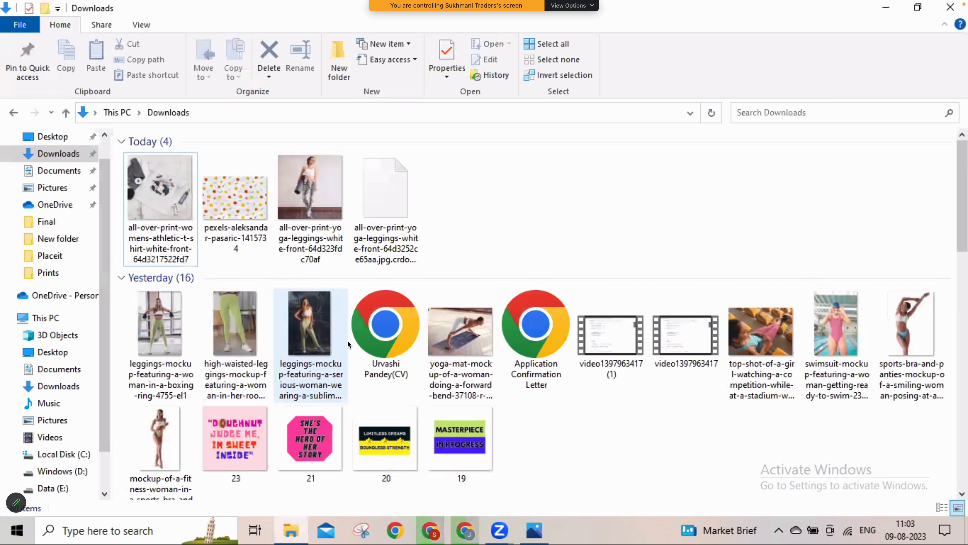
Open all-over-print-yoga-leggings-white-front-64d323fdc70af.jpg from Downloads, examine its print detail up close, and return to the Printful page.
{"action": "double_click", "coordinate": [311, 189]}
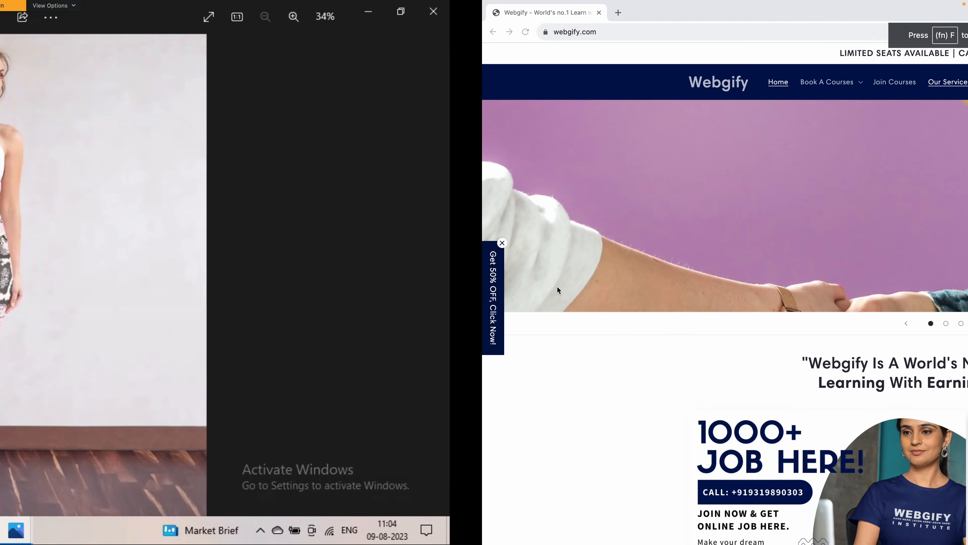
{"action": "key", "text": "super"}
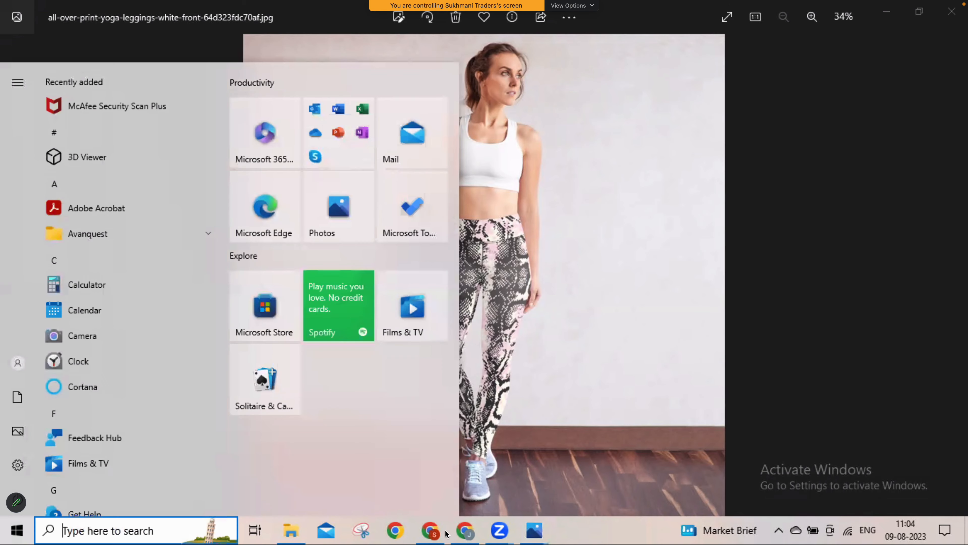
{"action": "mouse_move", "coordinate": [534, 530]}
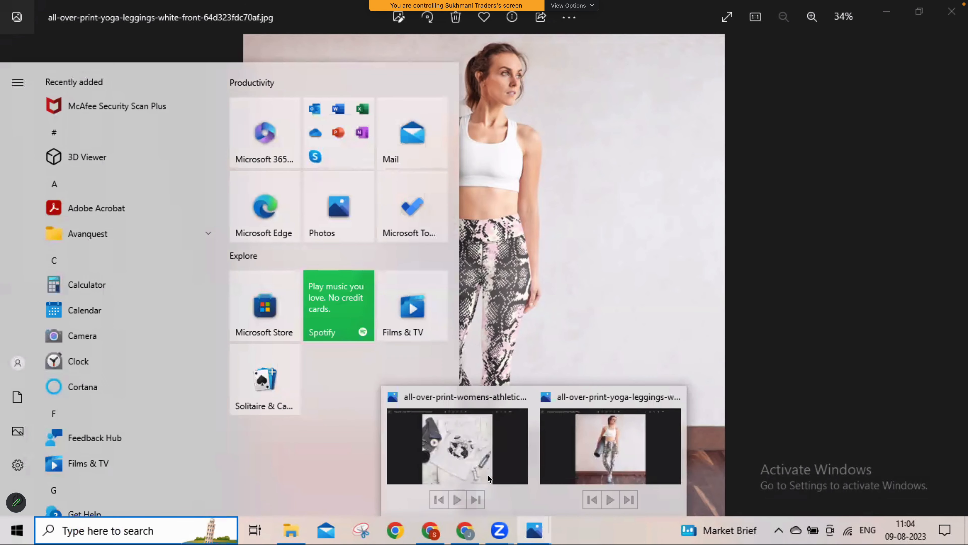
{"action": "left_click", "coordinate": [421, 538]}
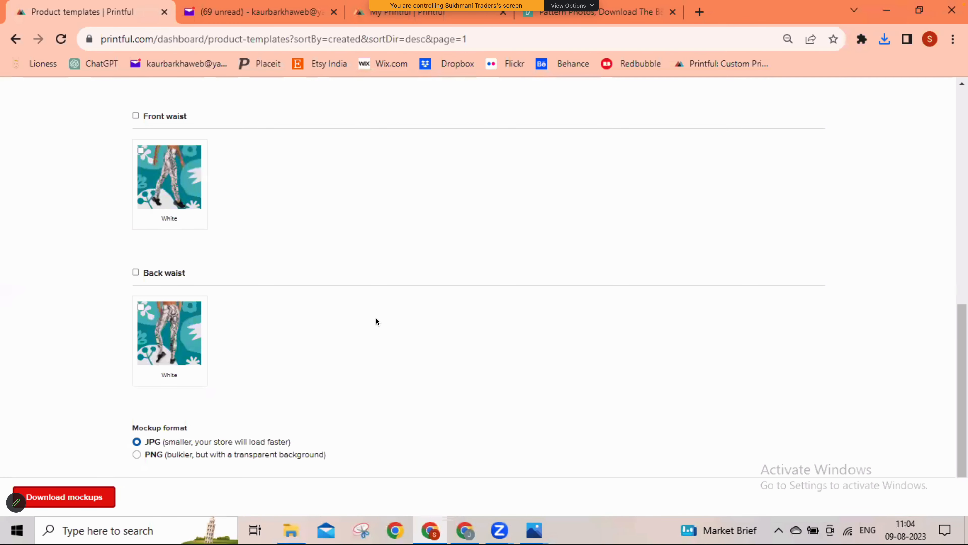
{"action": "key", "text": "alt+Tab"}
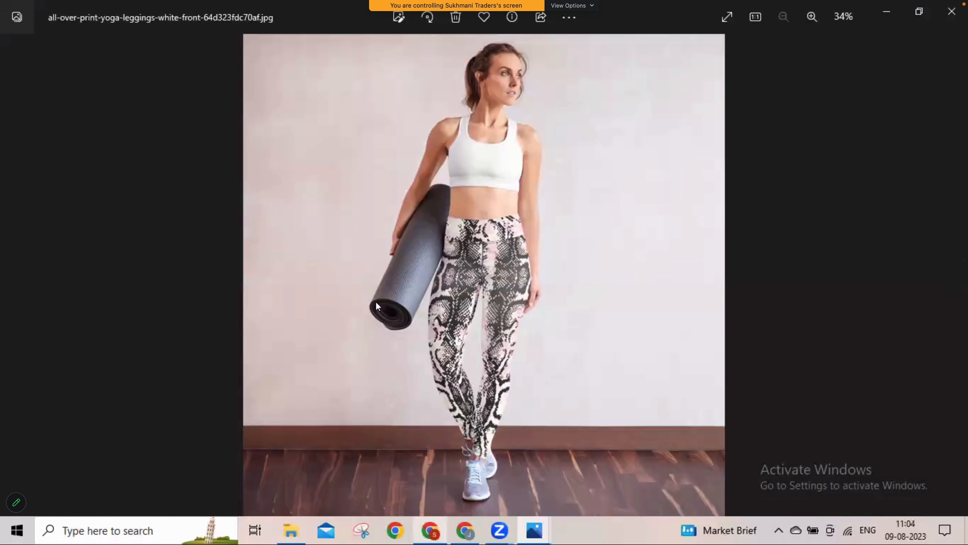
{"action": "scroll", "coordinate": [376, 301], "scroll_direction": "up", "scroll_amount": 2}
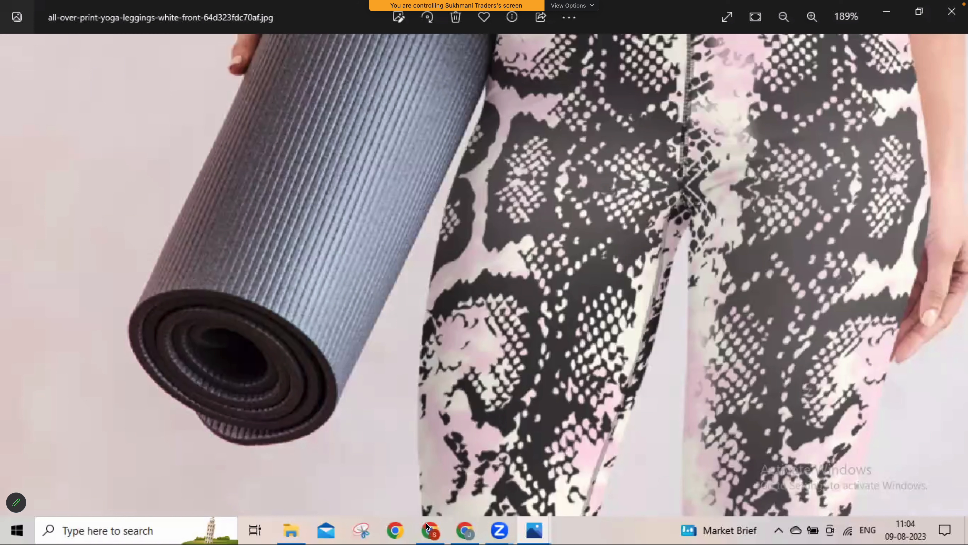
{"action": "left_click", "coordinate": [439, 538]}
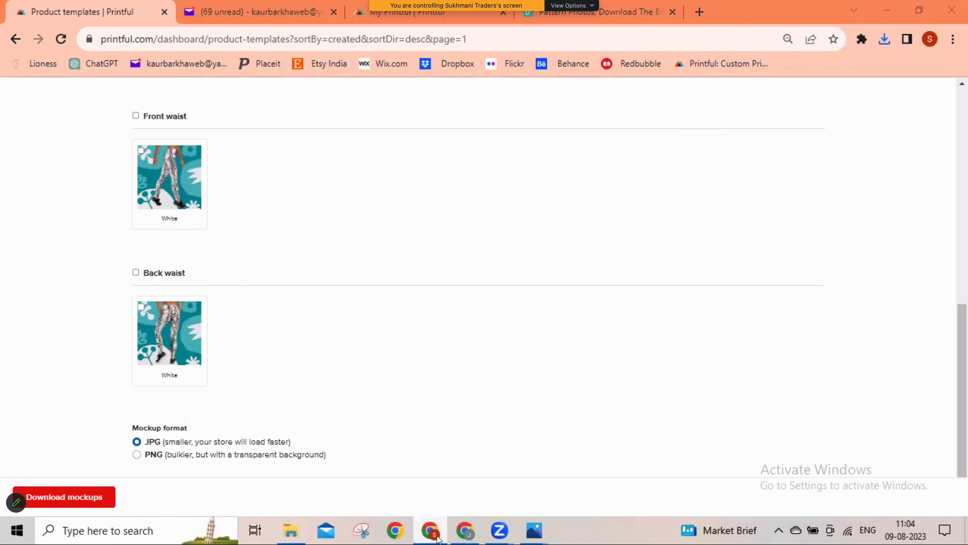
{"action": "left_click", "coordinate": [439, 538]}
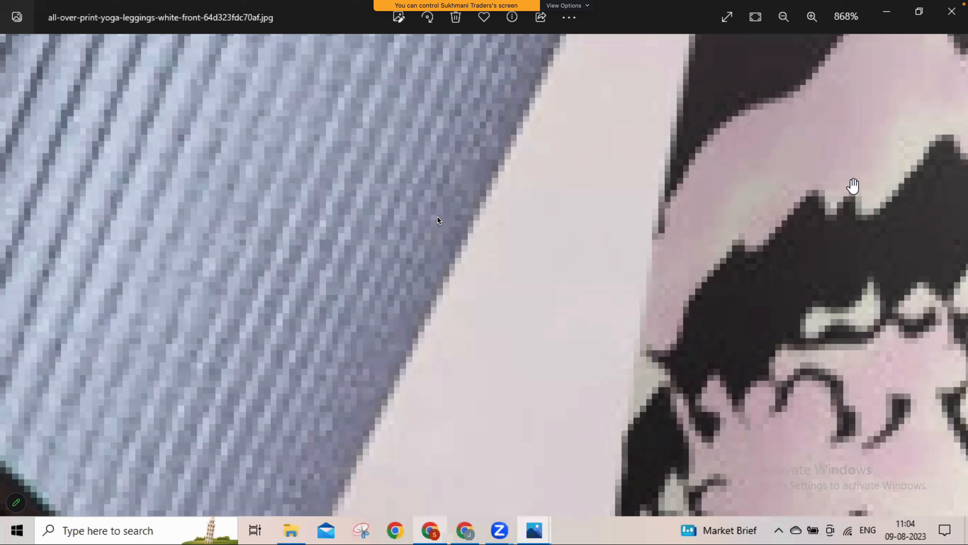
{"action": "scroll", "coordinate": [437, 217], "scroll_direction": "down", "scroll_amount": 7}
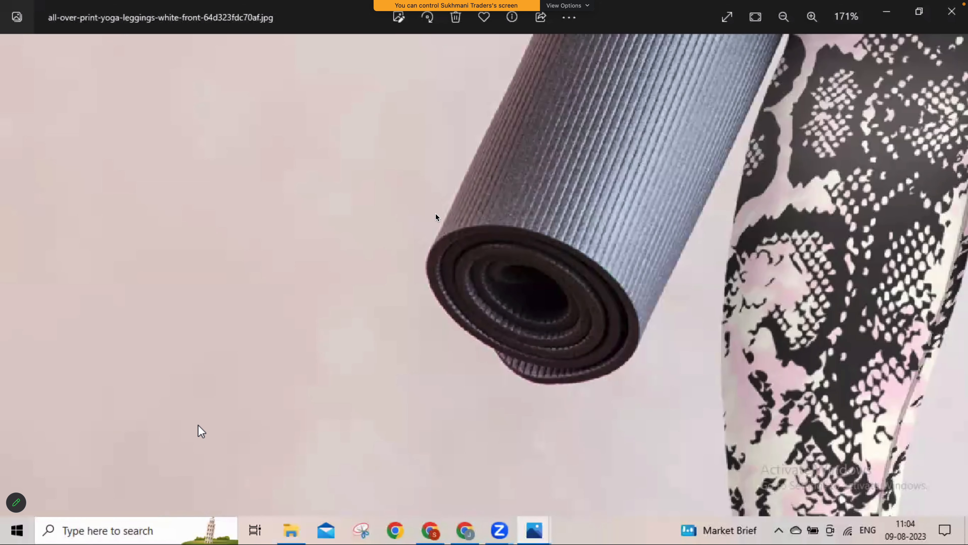
{"action": "key", "text": "alt+Tab"}
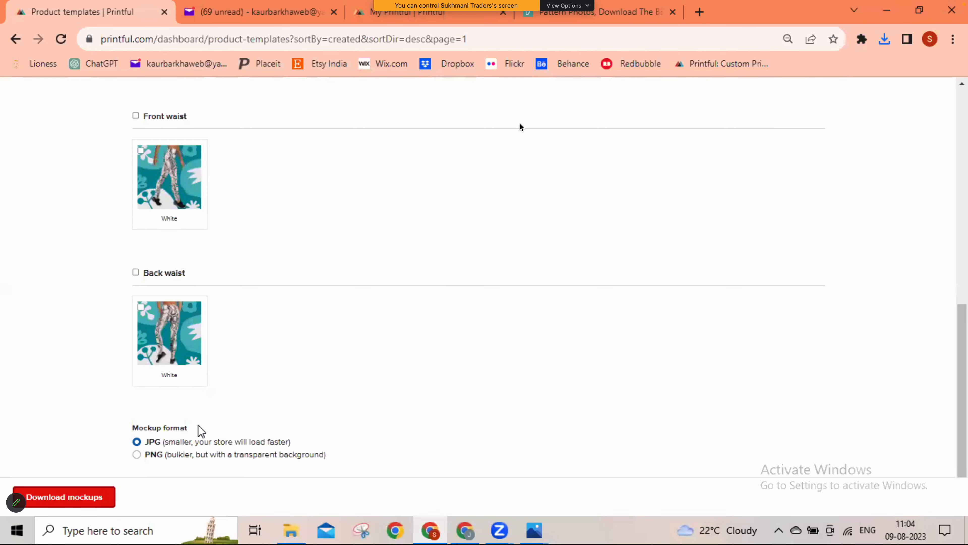
{"action": "mouse_move", "coordinate": [670, 2]}
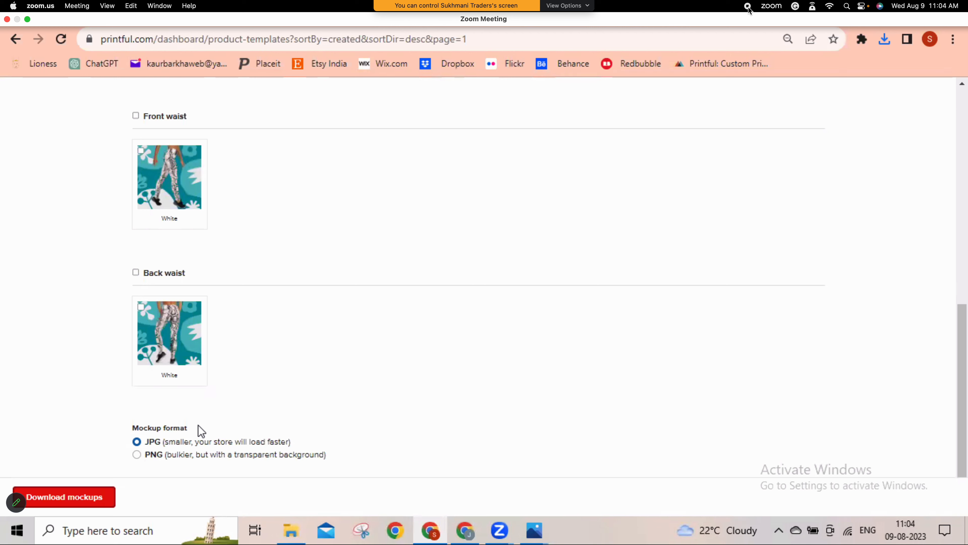